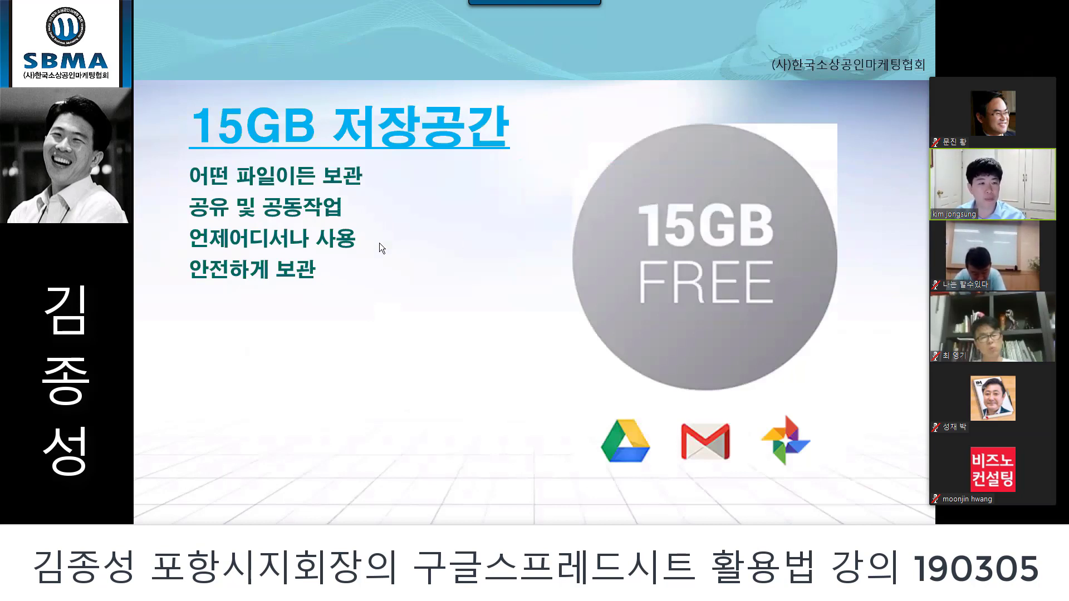
pyautogui.click(555, 297)
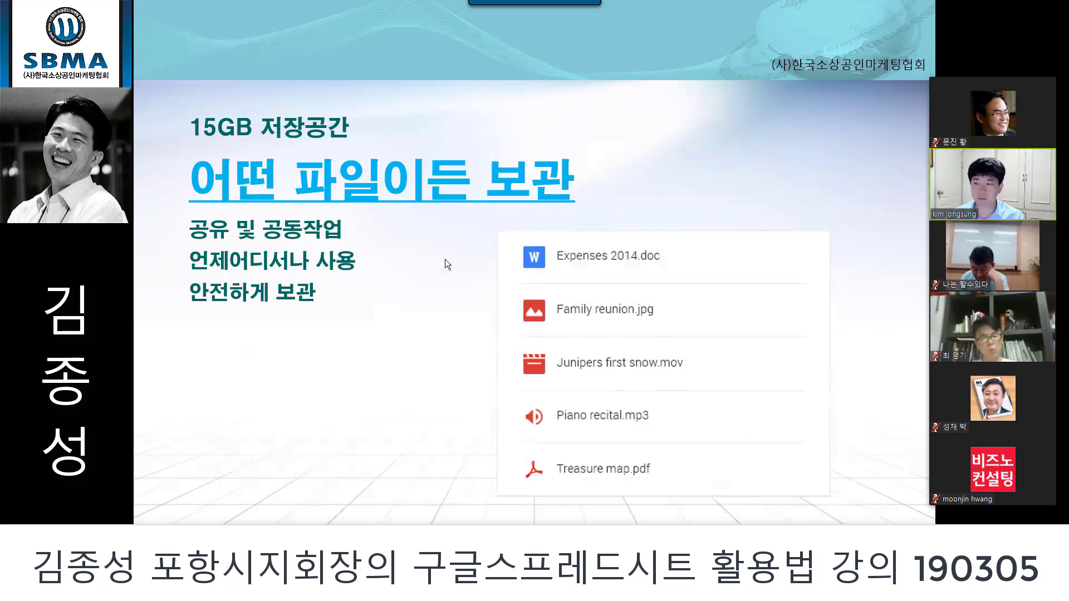
pyautogui.press('Right')
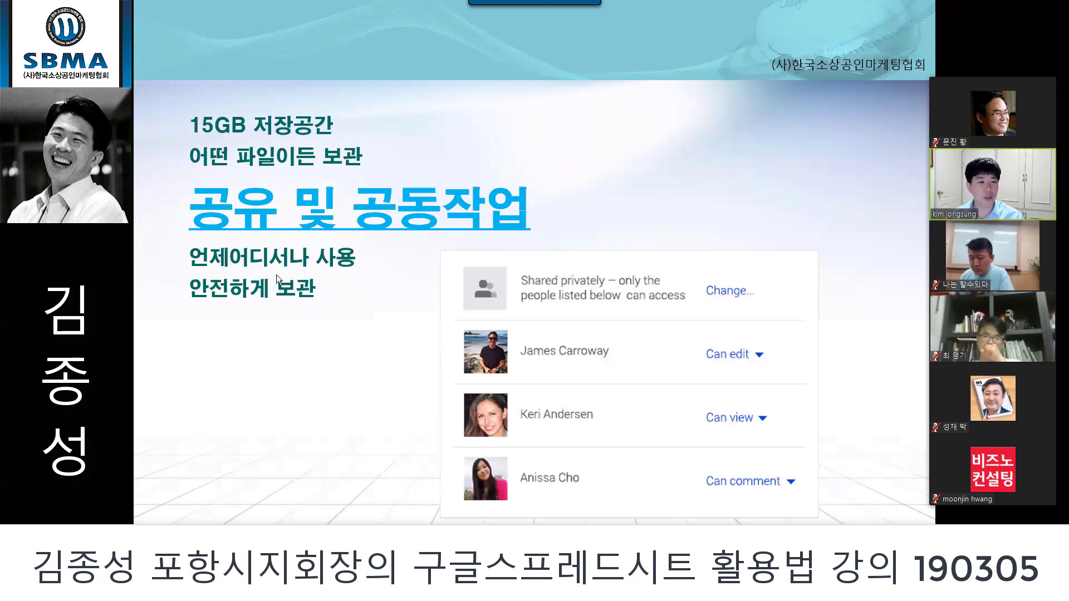
pyautogui.click(399, 288)
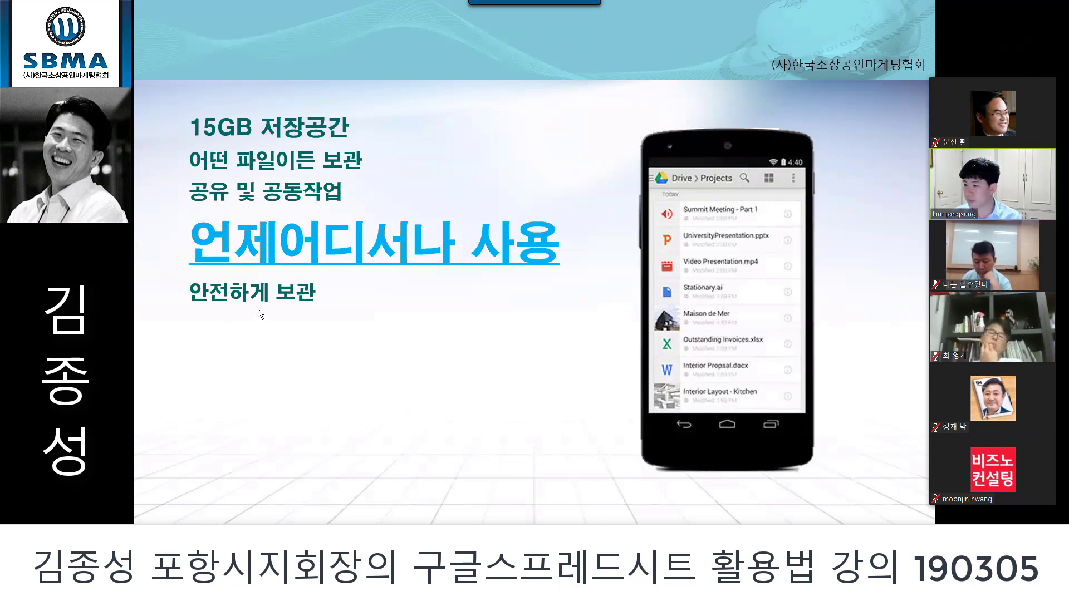
pyautogui.click(526, 303)
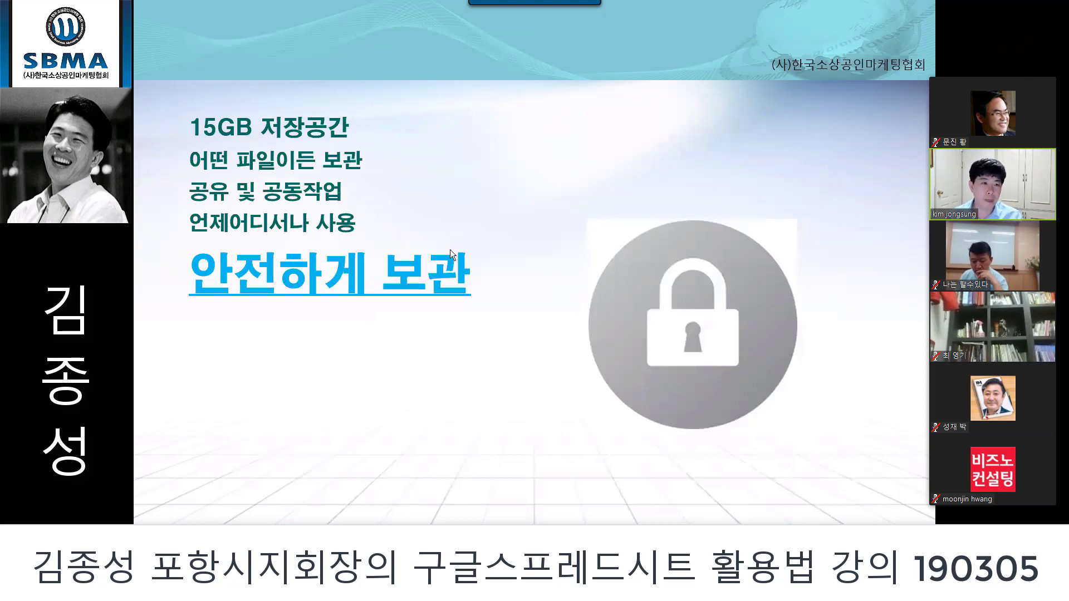
pyautogui.press('Right')
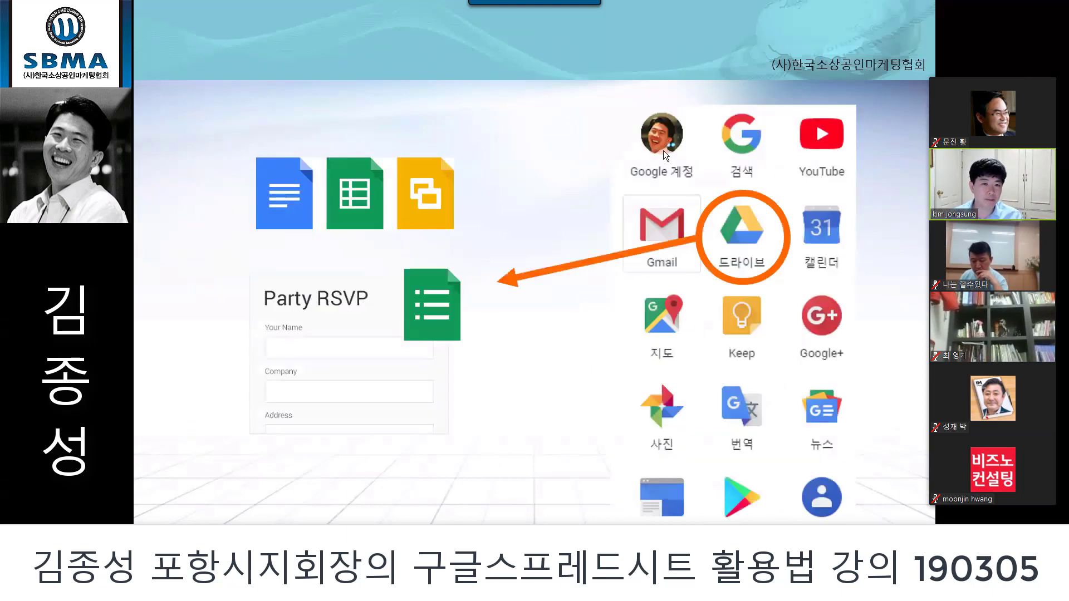
pyautogui.press('Right')
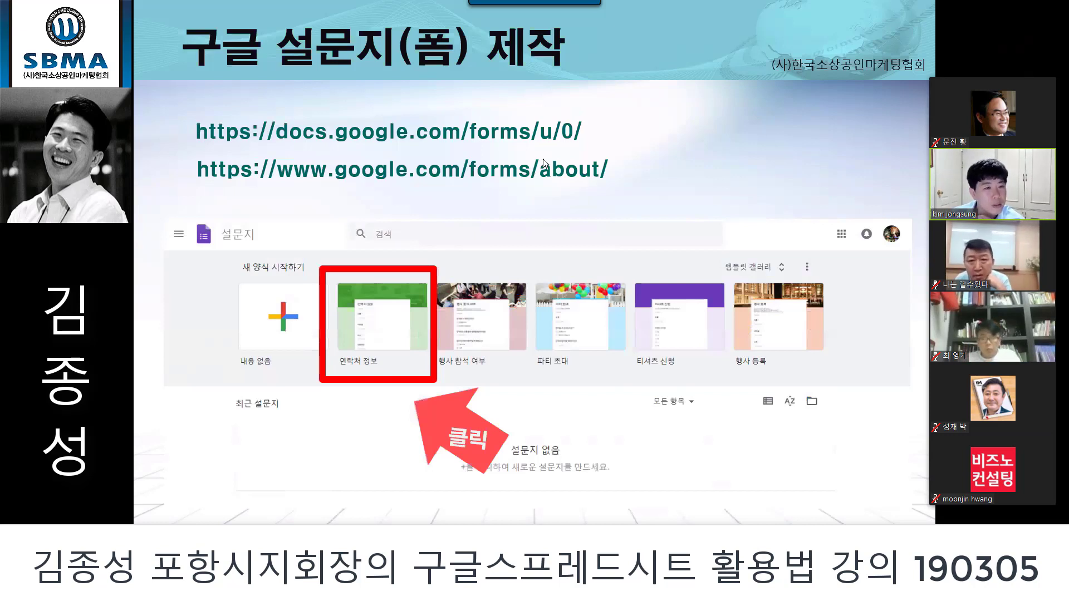
pyautogui.click(584, 129)
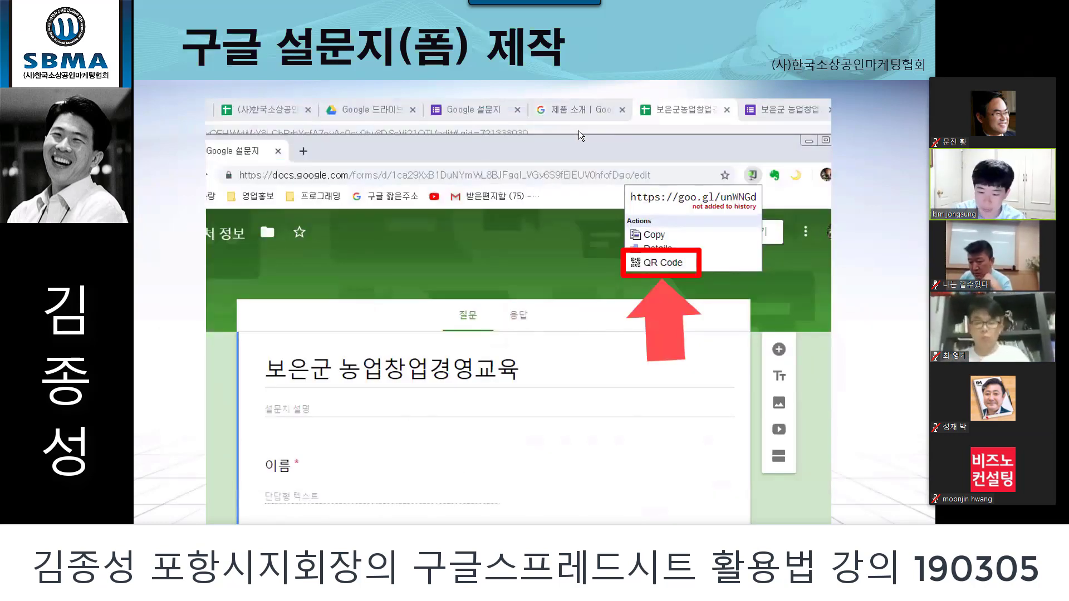
pyautogui.click(579, 130)
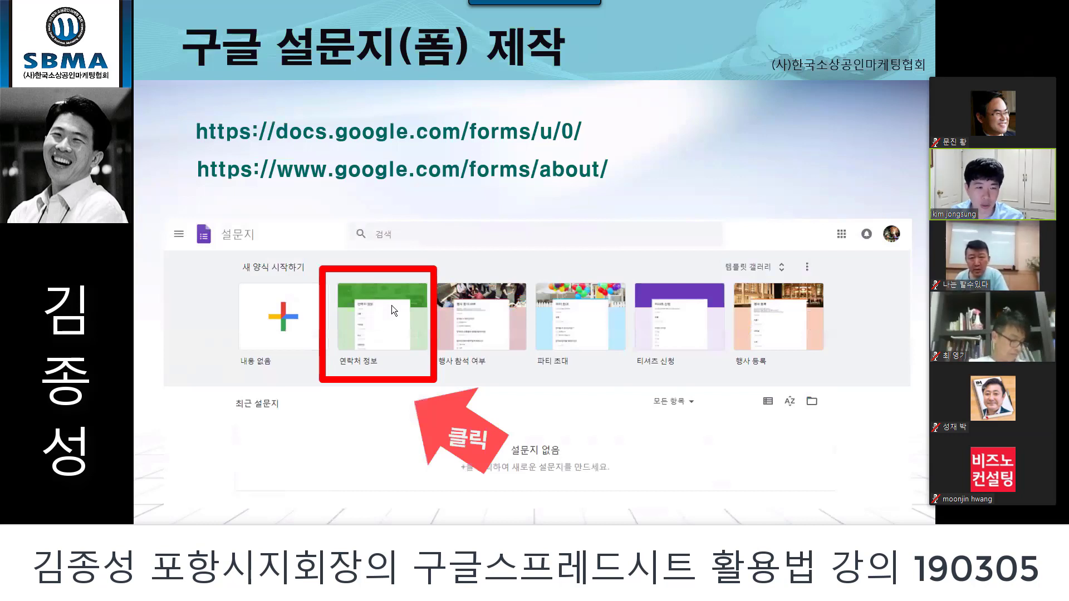
pyautogui.click(500, 262)
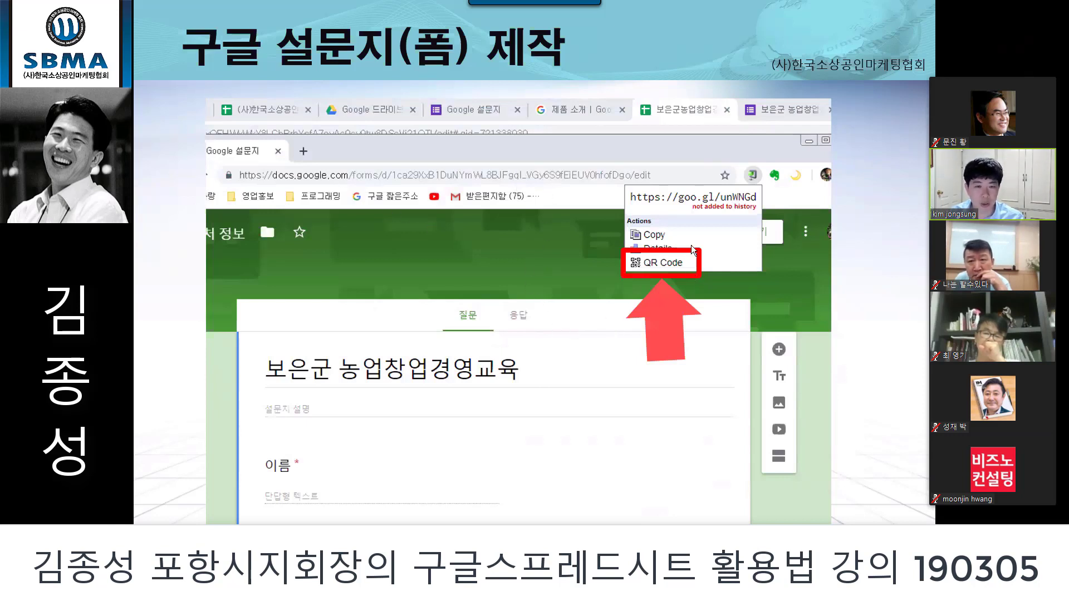
pyautogui.click(652, 272)
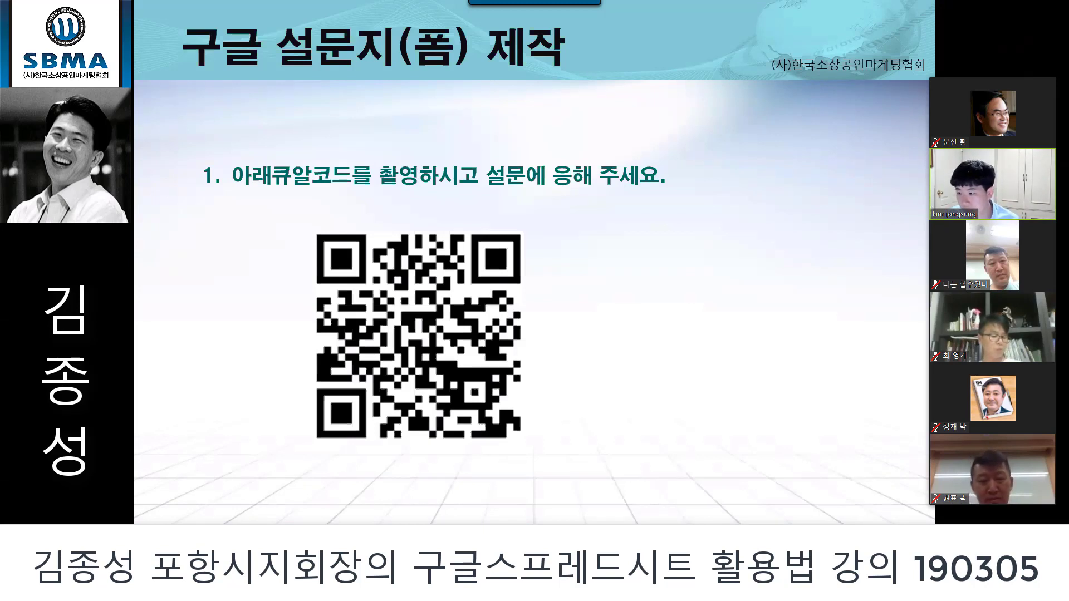
# Step: Switch to Google Forms in the browser and open the responses of the recent 연락처 정보 form
pyautogui.hotkey('alt', 'Tab')
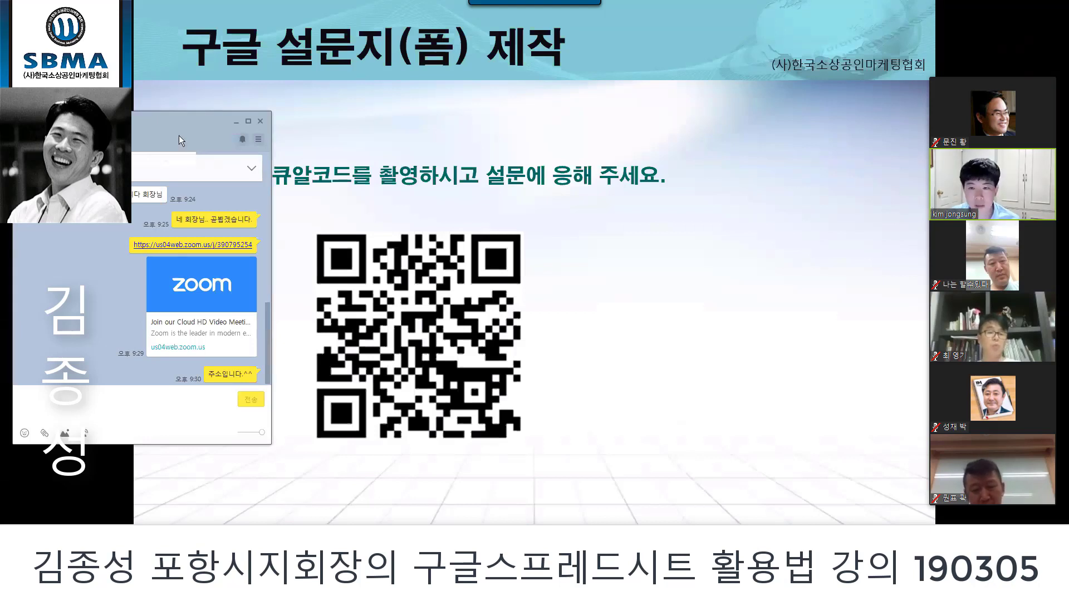
pyautogui.hotkey('alt', 'Tab')
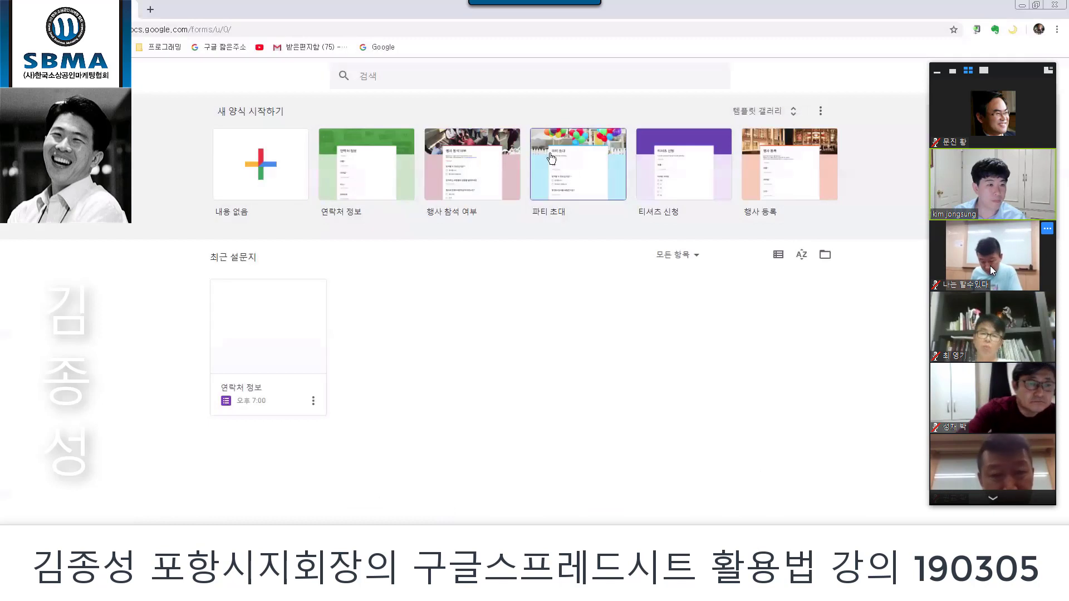
pyautogui.click(277, 341)
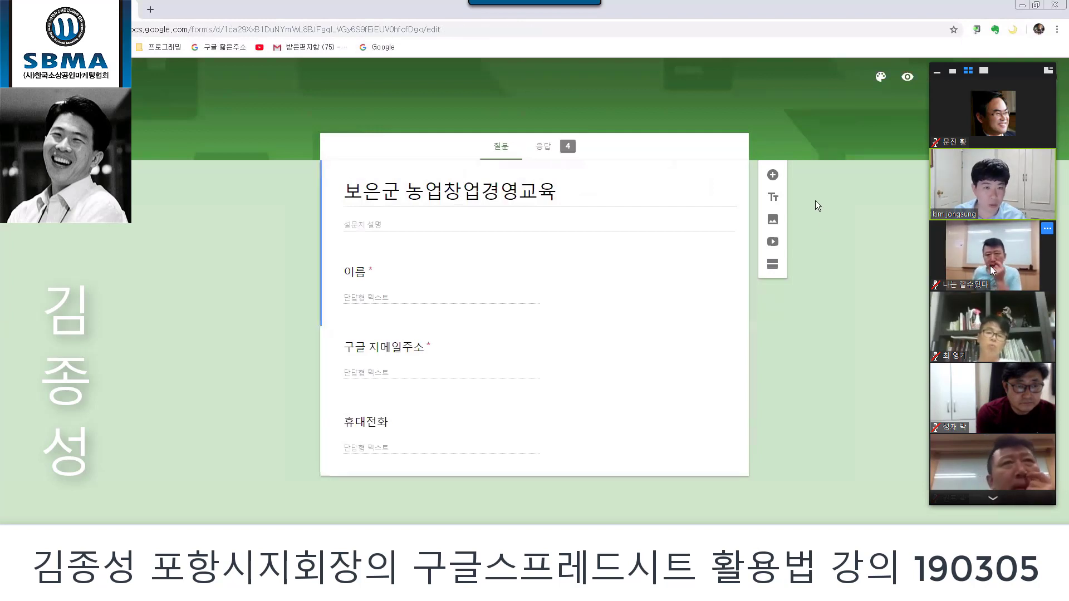
pyautogui.click(562, 152)
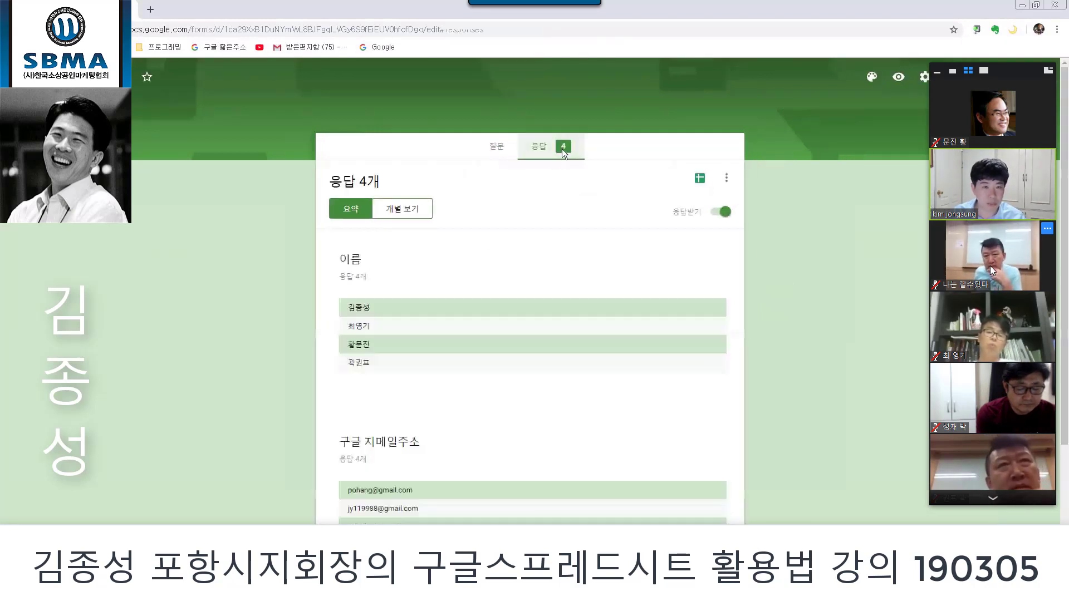
# Step: Review the form's response summary for names, Gmail addresses and mobile numbers, including a look at the individual response view
pyautogui.scroll(-3, 434, 515)
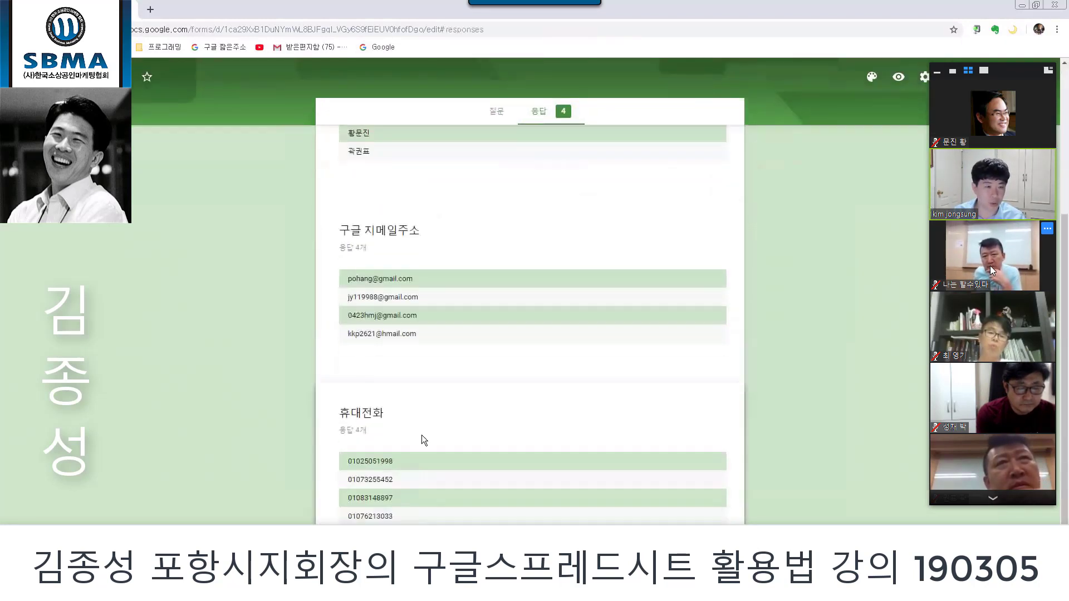
pyautogui.scroll(2, 423, 437)
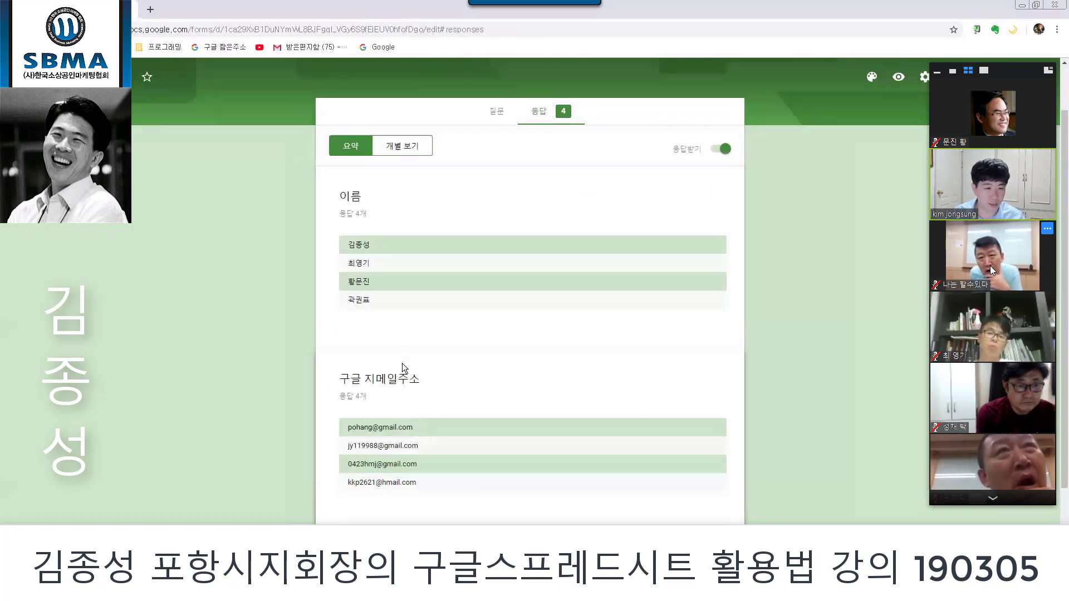
pyautogui.scroll(-3, 405, 367)
pyautogui.scroll(5, 403, 363)
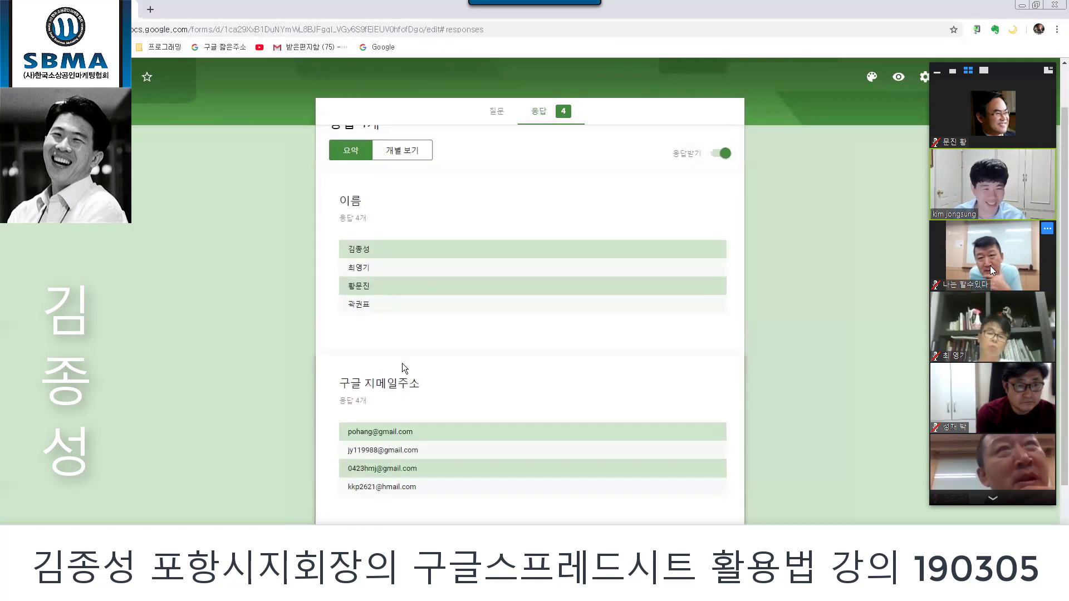
pyautogui.click(418, 215)
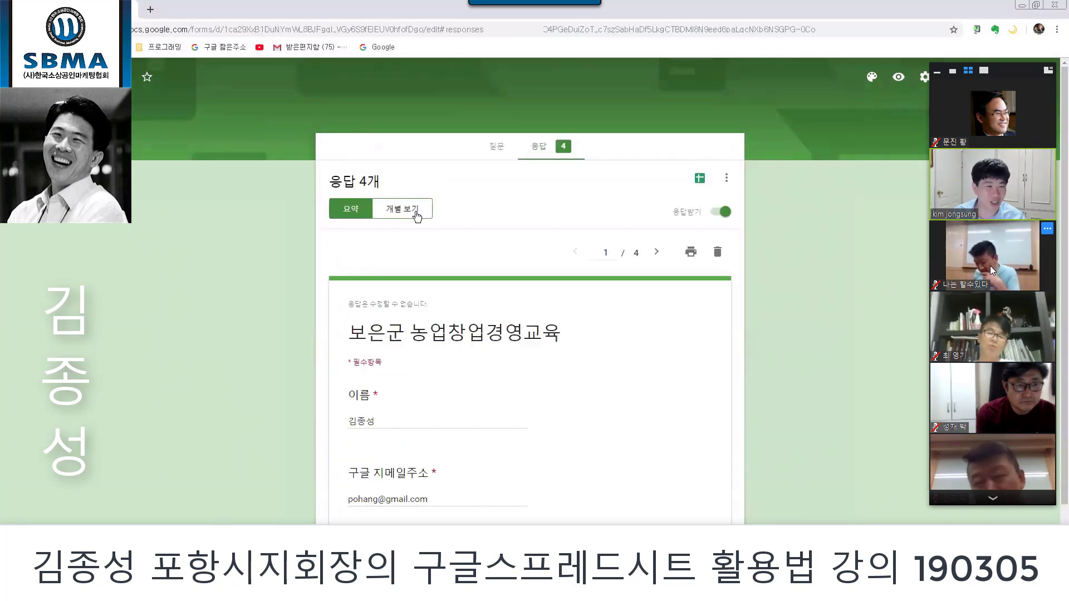
pyautogui.click(336, 216)
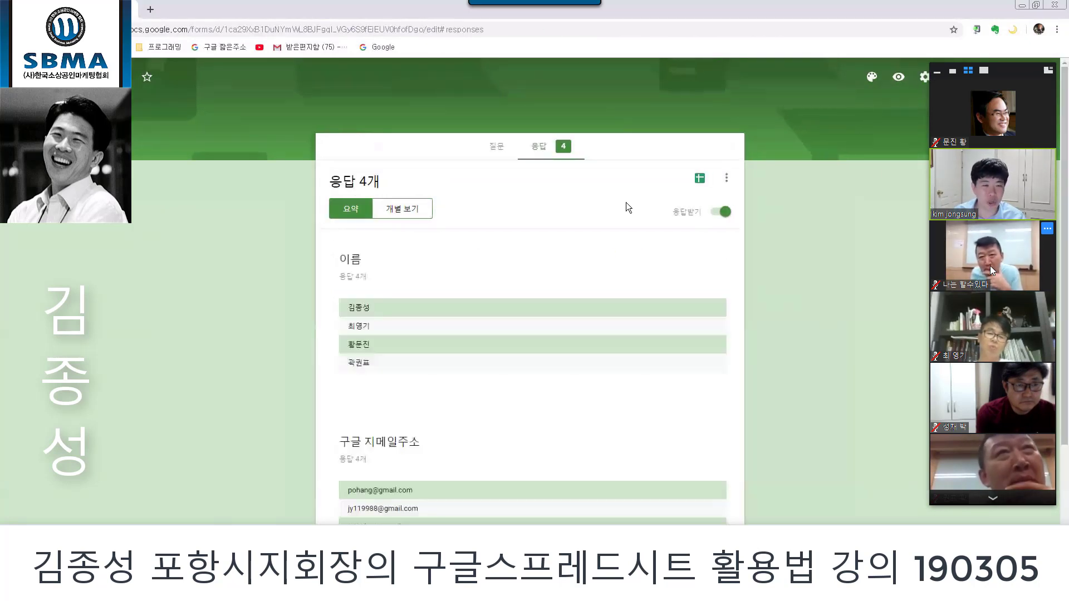
pyautogui.scroll(-4, 473, 378)
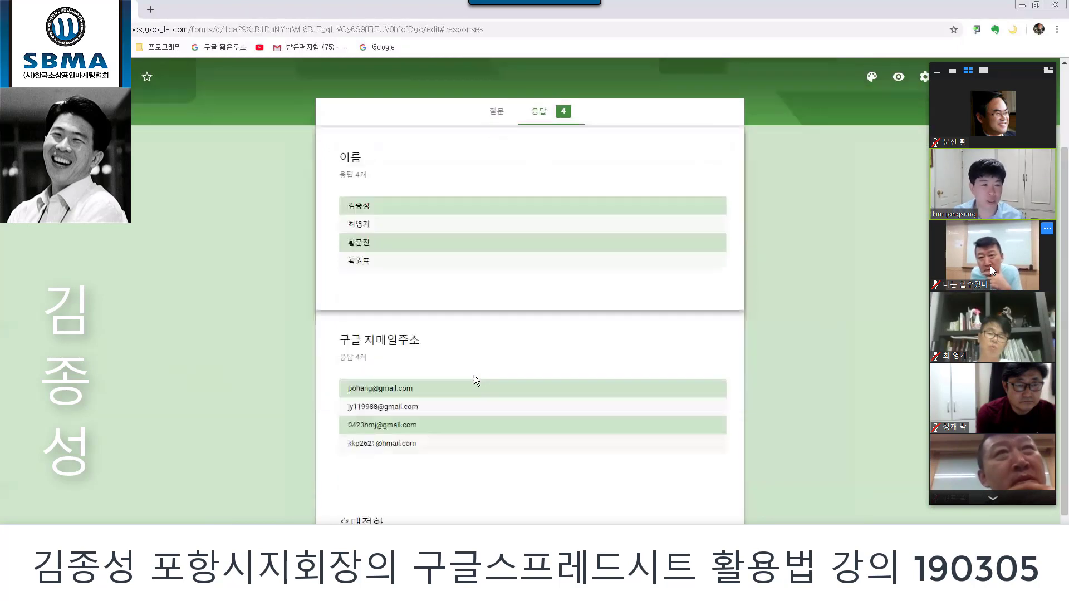
pyautogui.scroll(4, 478, 380)
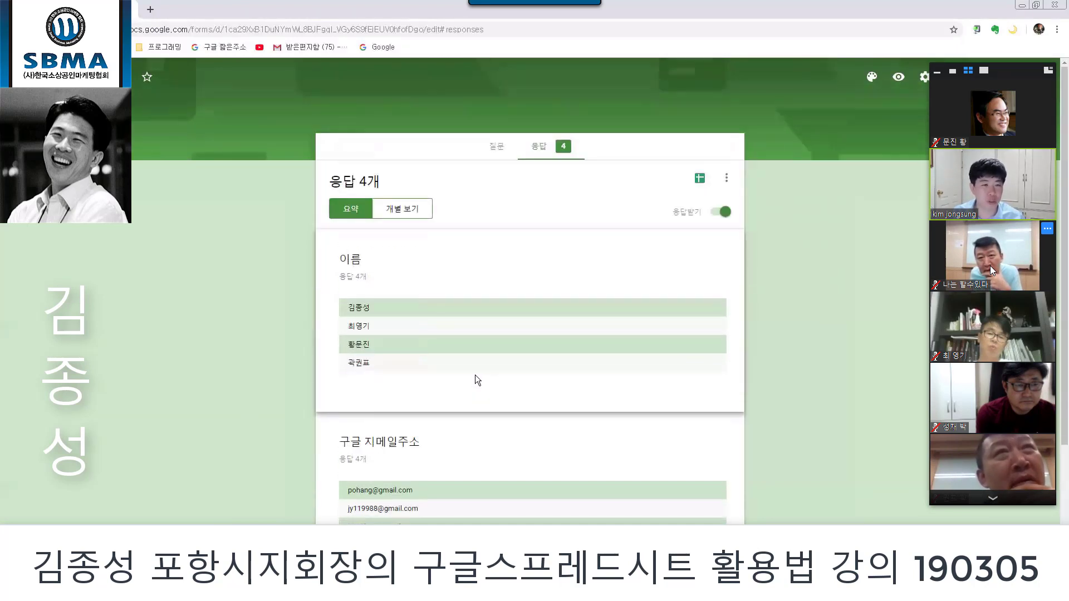
# Step: Open the form's linked response spreadsheet and select the entries under 구글 지메일주소, then the first 휴대전화 entry
pyautogui.click(700, 178)
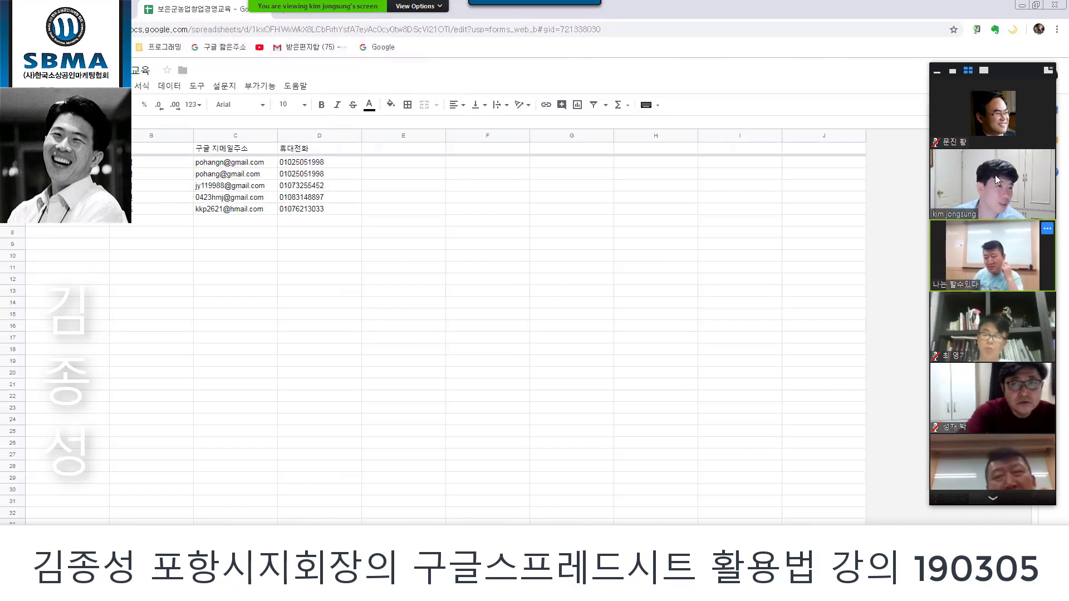
pyautogui.click(154, 166)
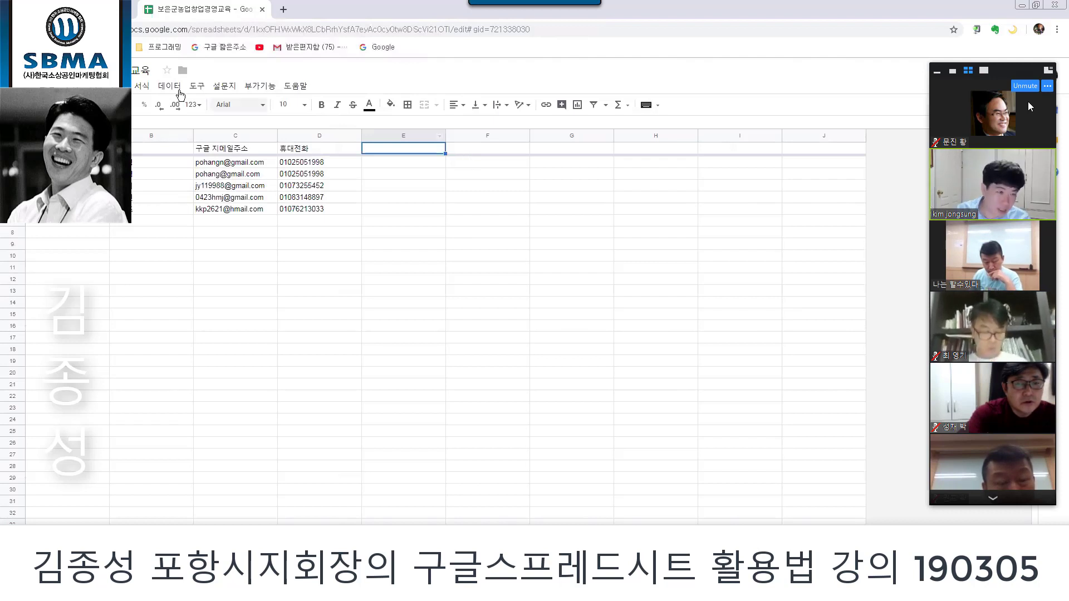
pyautogui.moveTo(217, 162); pyautogui.dragTo(218, 213)
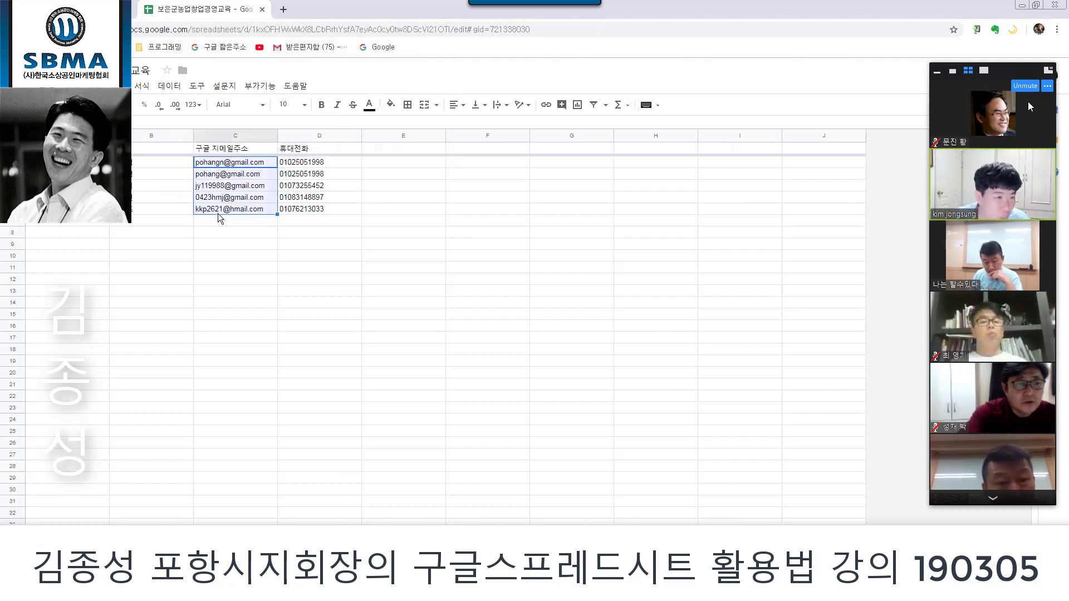
pyautogui.click(388, 187)
pyautogui.click(247, 162)
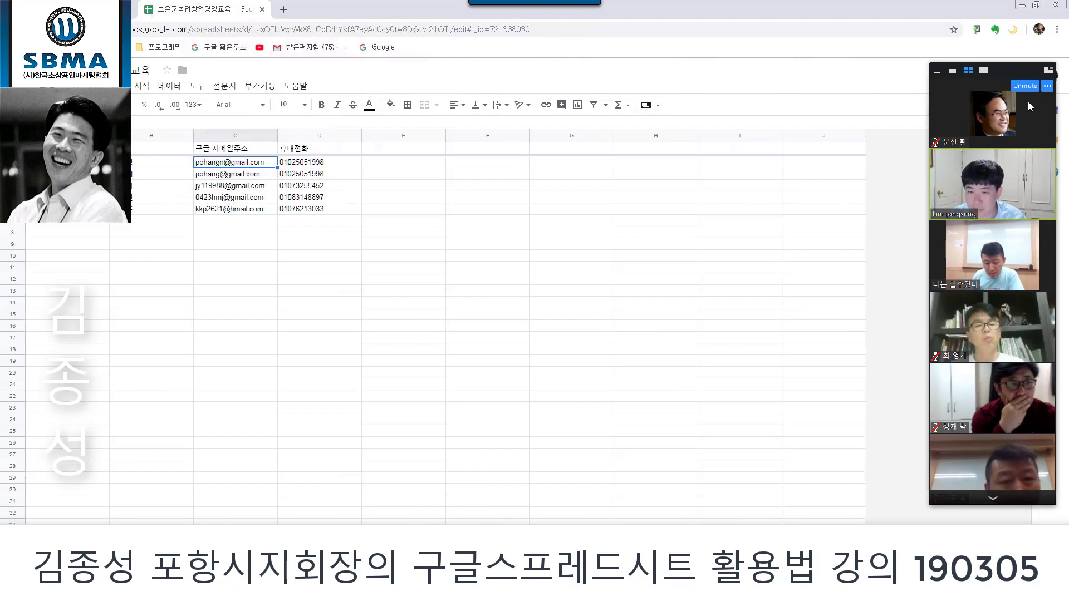
pyautogui.click(432, 221)
pyautogui.click(356, 163)
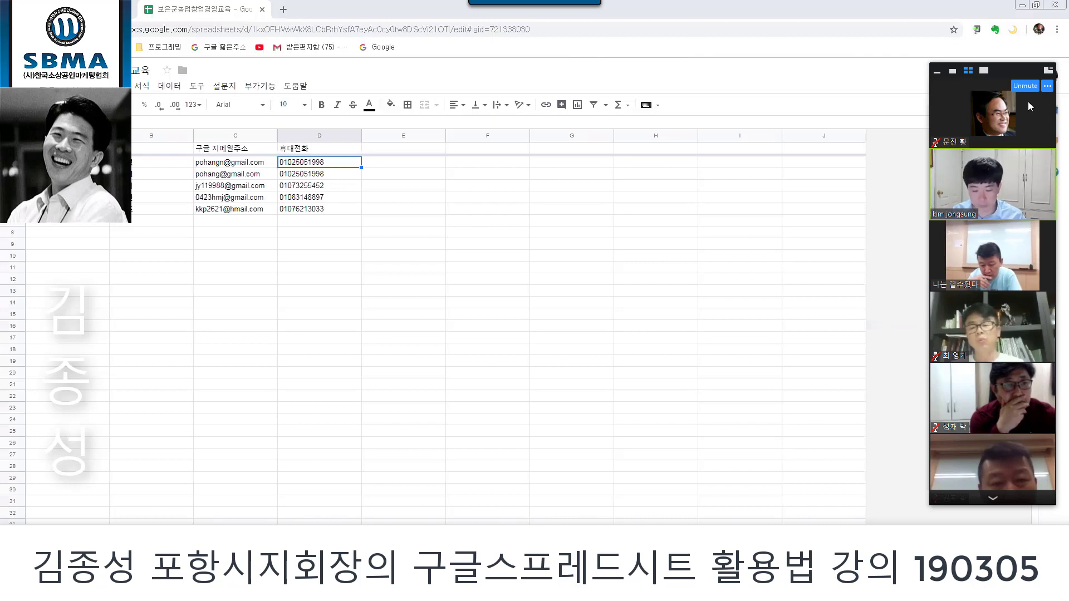
pyautogui.hotkey('alt', 'Tab')
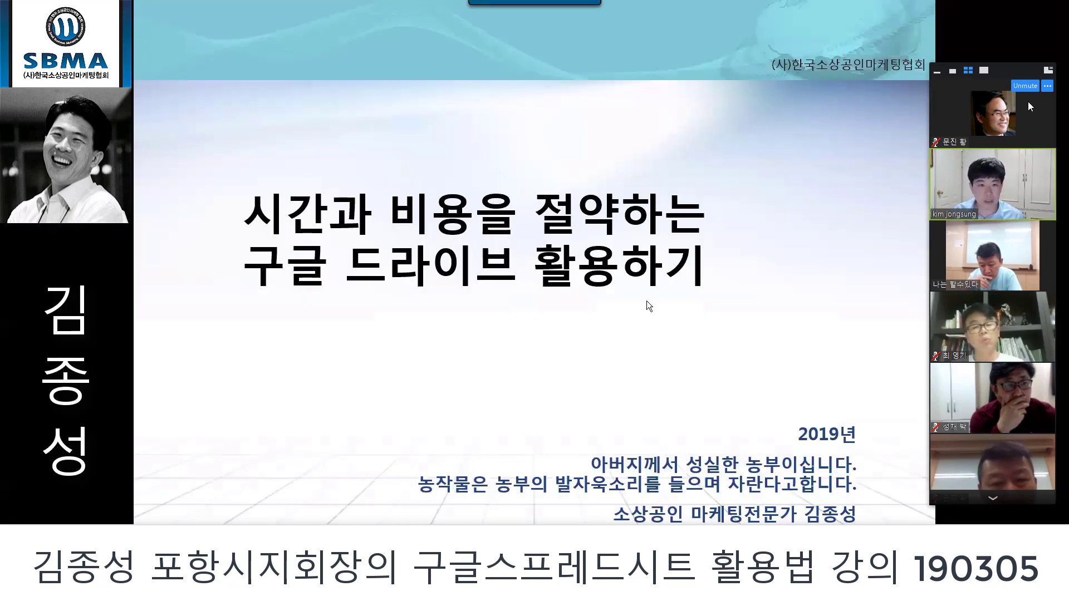
pyautogui.hotkey('alt', 'Tab')
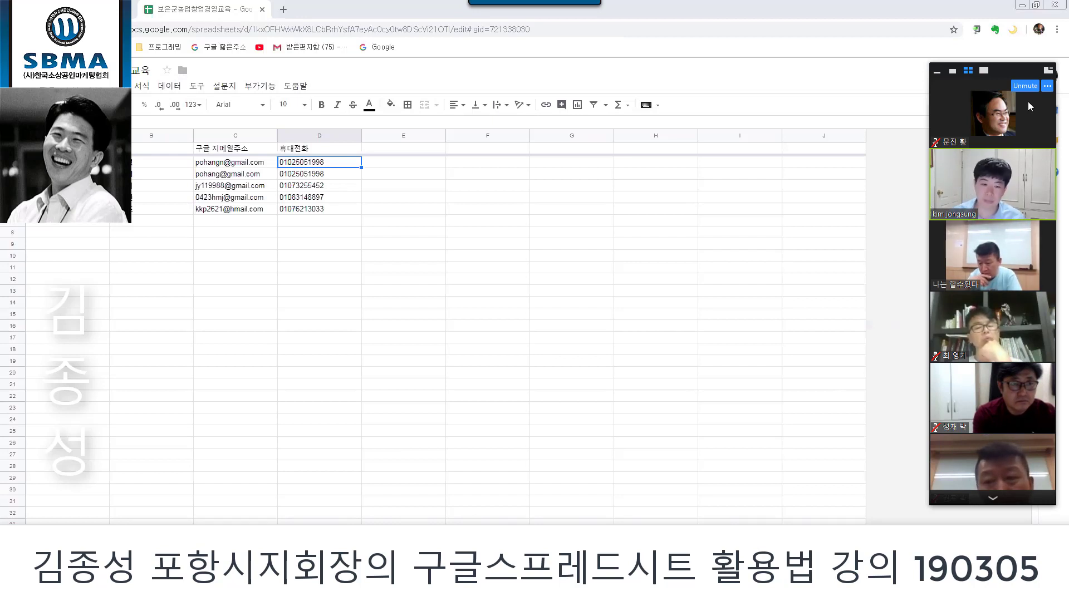
pyautogui.hotkey('alt', 'Tab')
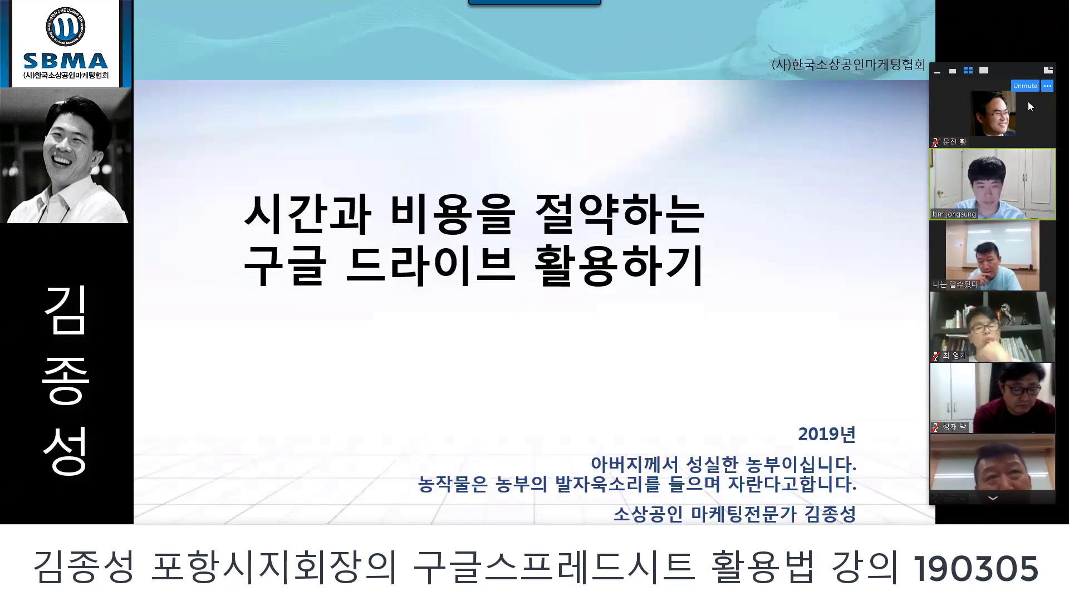
pyautogui.press('Right')
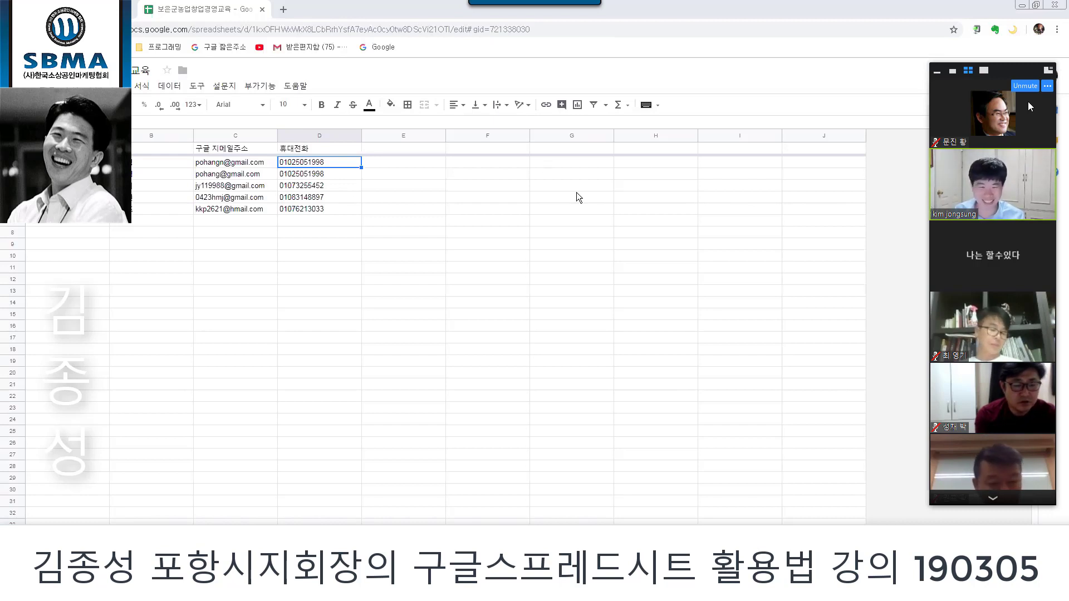
# Step: Open the response spreadsheet's sharing dialog to view its options, and close it without adding anyone
pyautogui.click(426, 255)
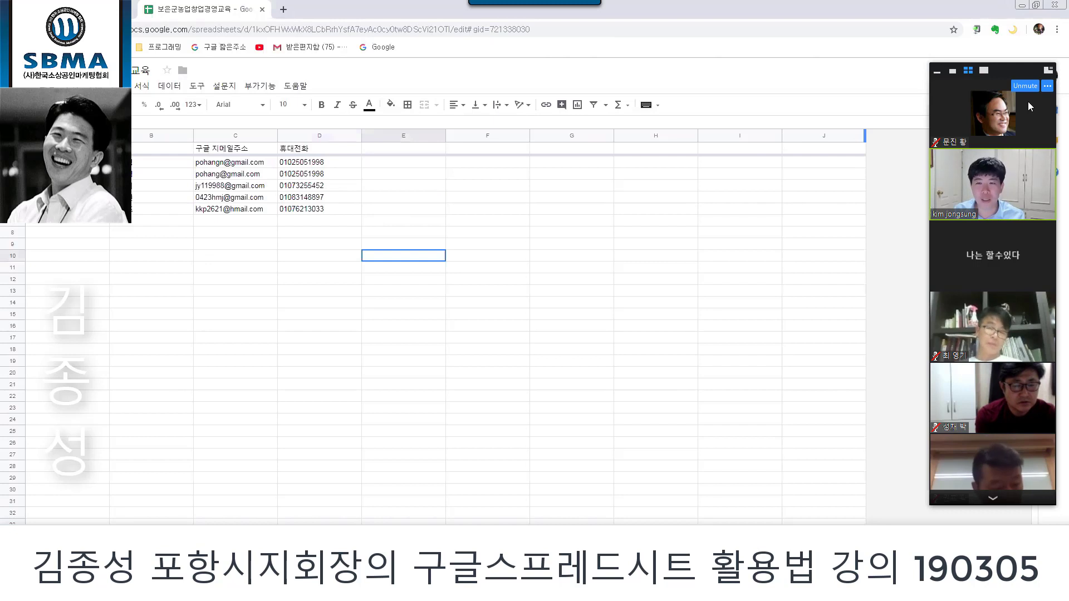
pyautogui.click(1030, 105)
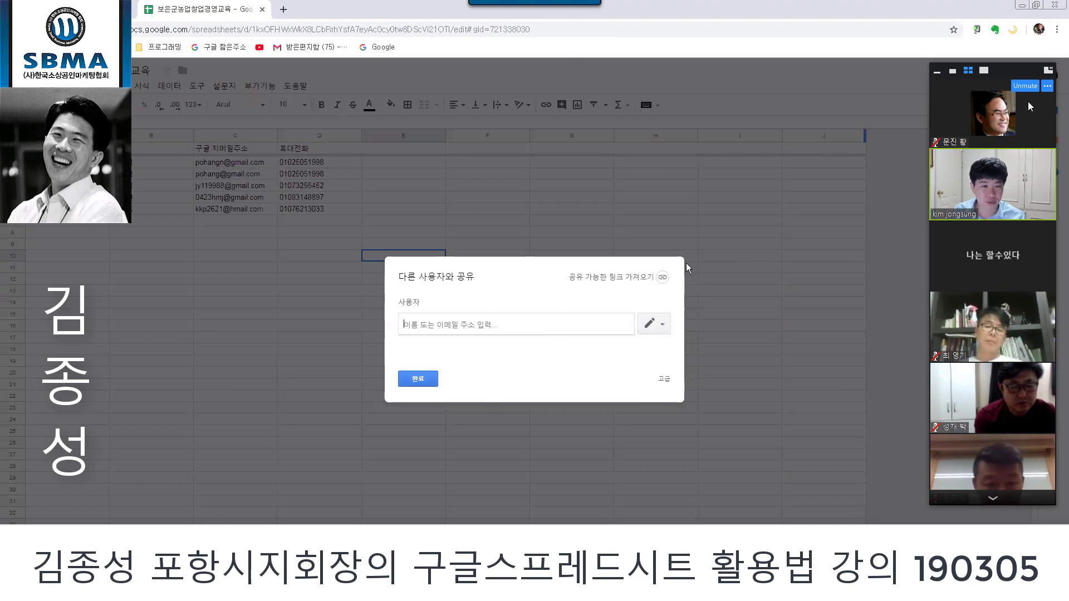
pyautogui.press('Escape')
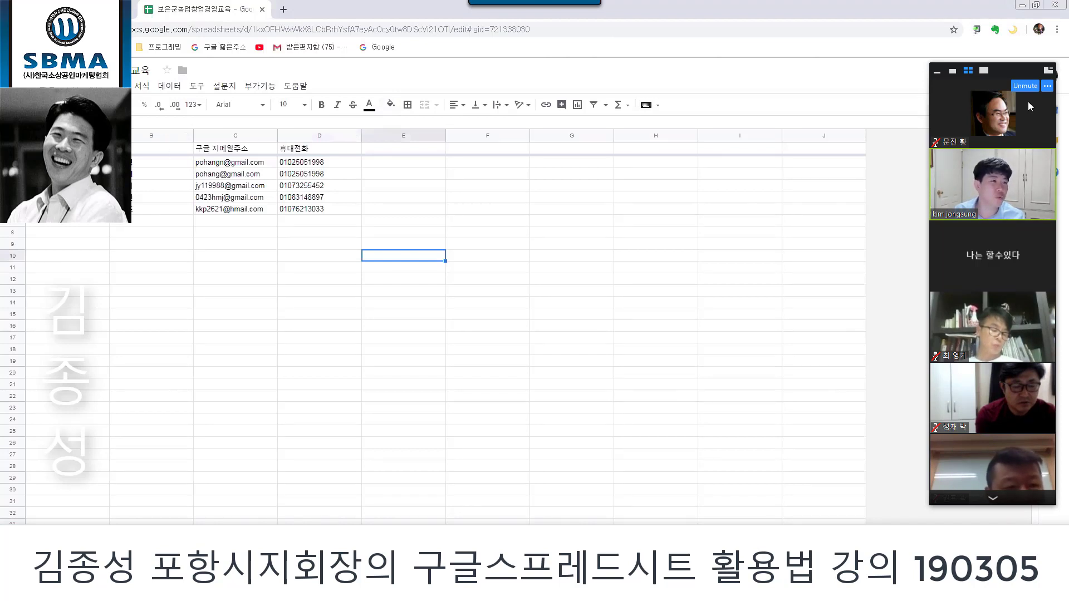
# Step: Move the floating Zoom participant video panel off the spreadsheet's share controls and hide its thumbnails
pyautogui.moveTo(997, 253); pyautogui.dragTo(945, 288)
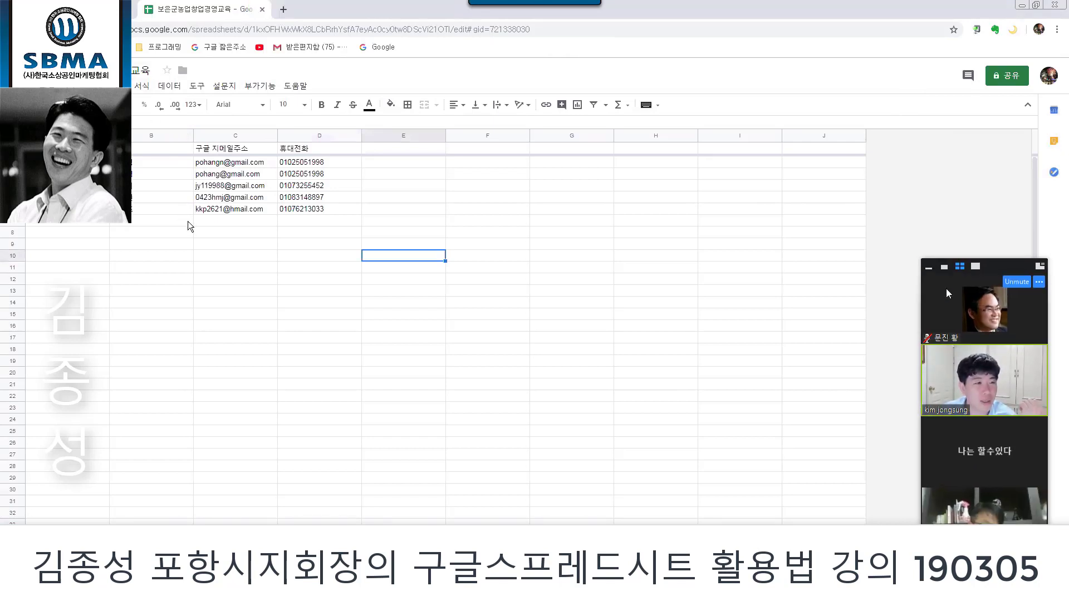
pyautogui.click(947, 263)
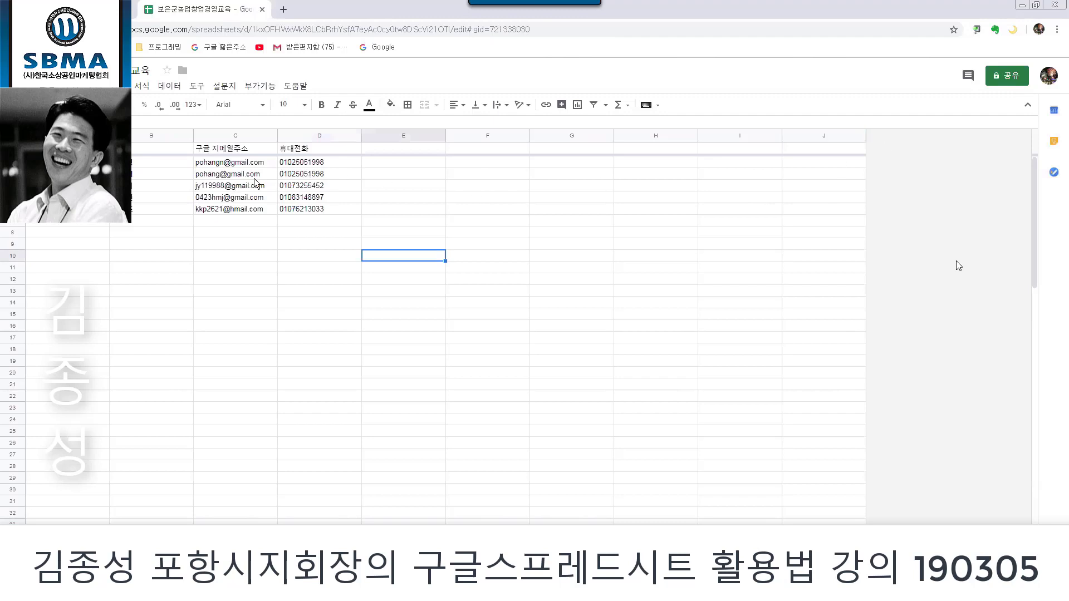
# Step: Copy the last three addresses in the 구글 지메일주소 column of the response sheet
pyautogui.click(235, 190)
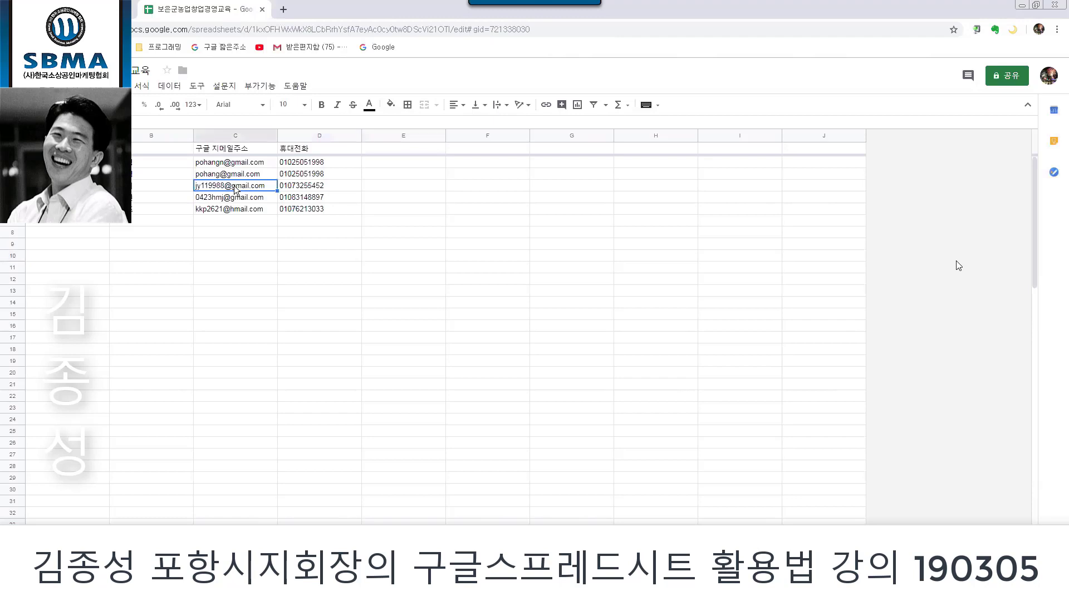
pyautogui.doubleClick(236, 187)
pyautogui.moveTo(272, 187); pyautogui.dragTo(199, 189)
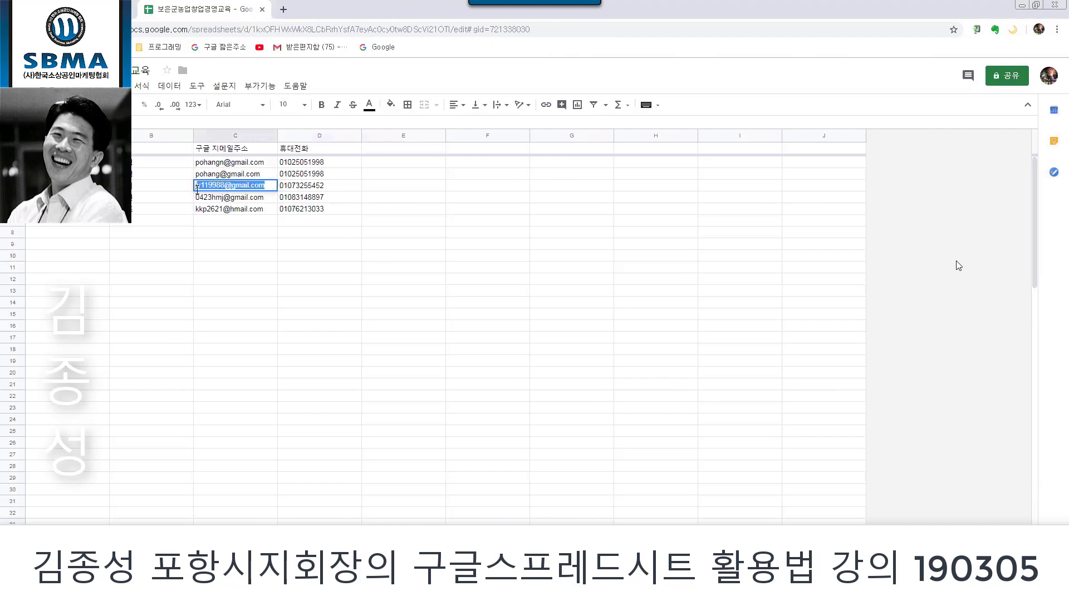
pyautogui.moveTo(256, 210); pyautogui.dragTo(271, 185)
pyautogui.hotkey('ctrl', 'c')
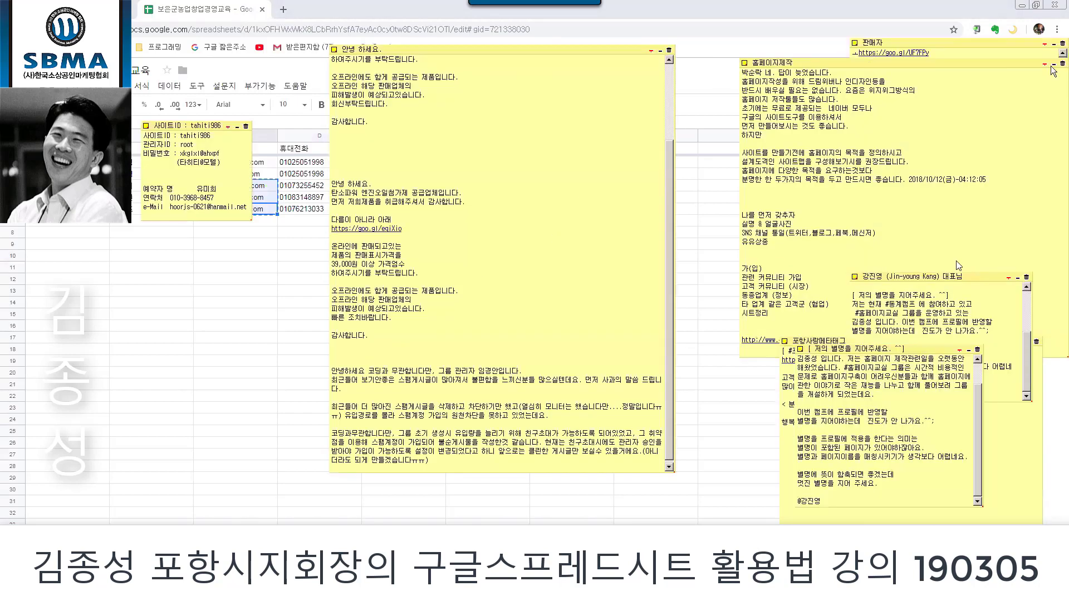
# Step: Hide the desktop sticky notes covering the spreadsheet and move the remaining site ID note away from the response columns
pyautogui.click(1053, 65)
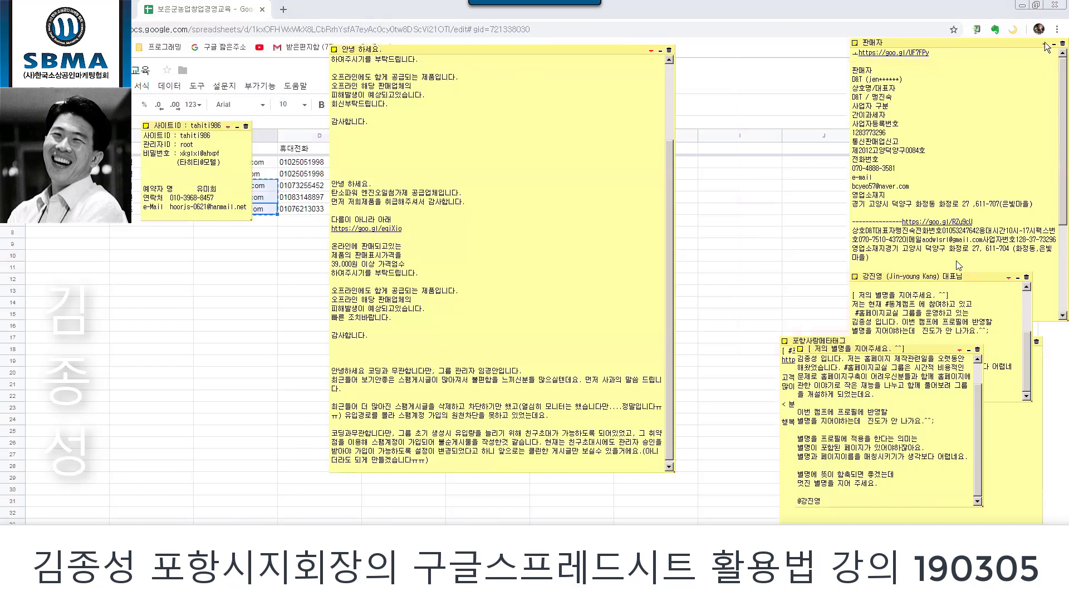
pyautogui.click(1052, 45)
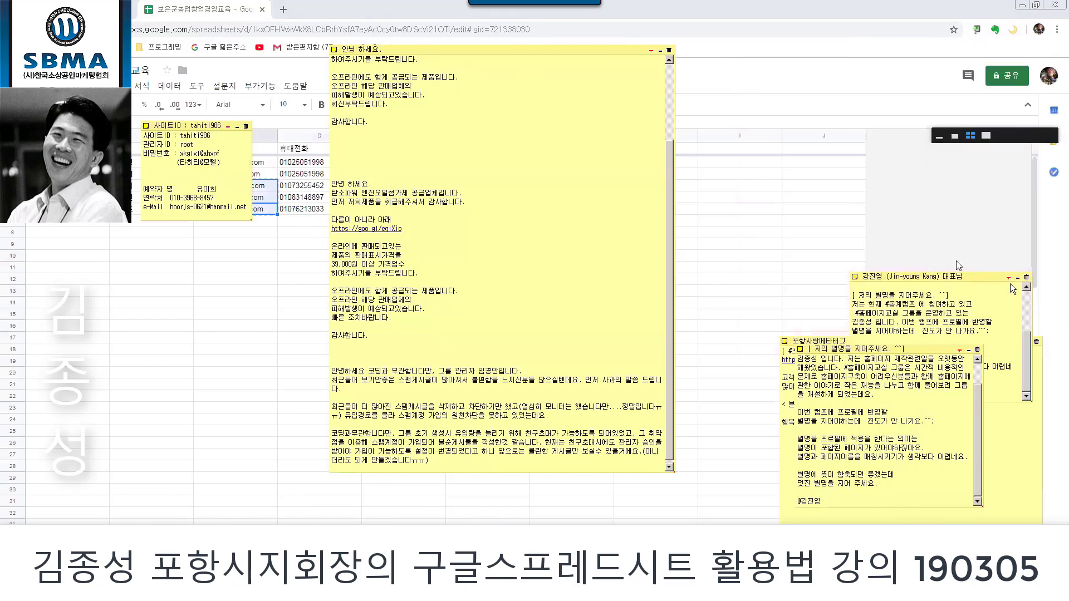
pyautogui.click(969, 350)
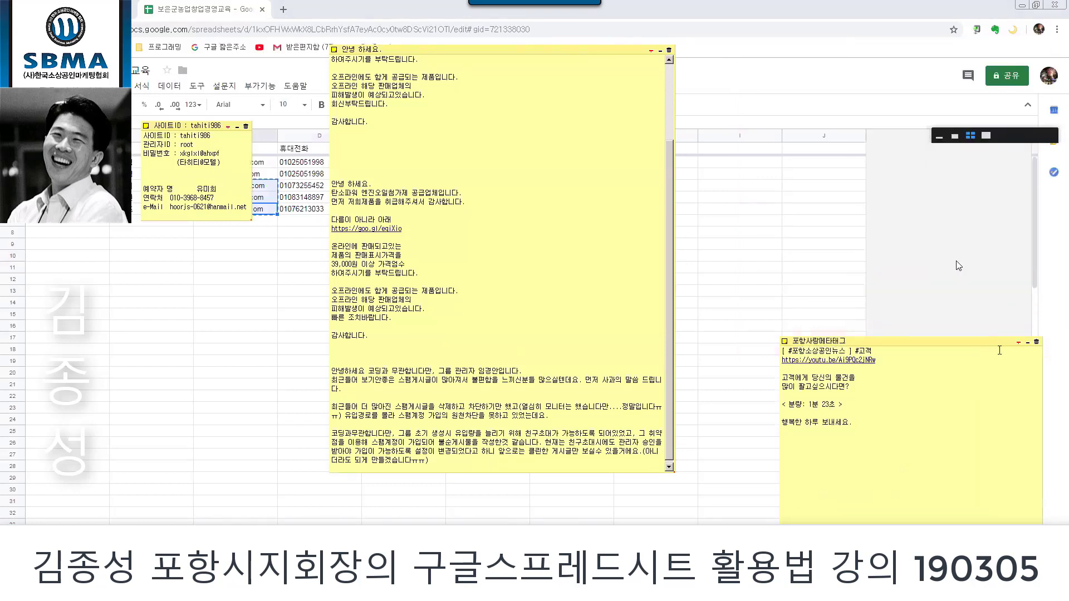
pyautogui.click(1029, 343)
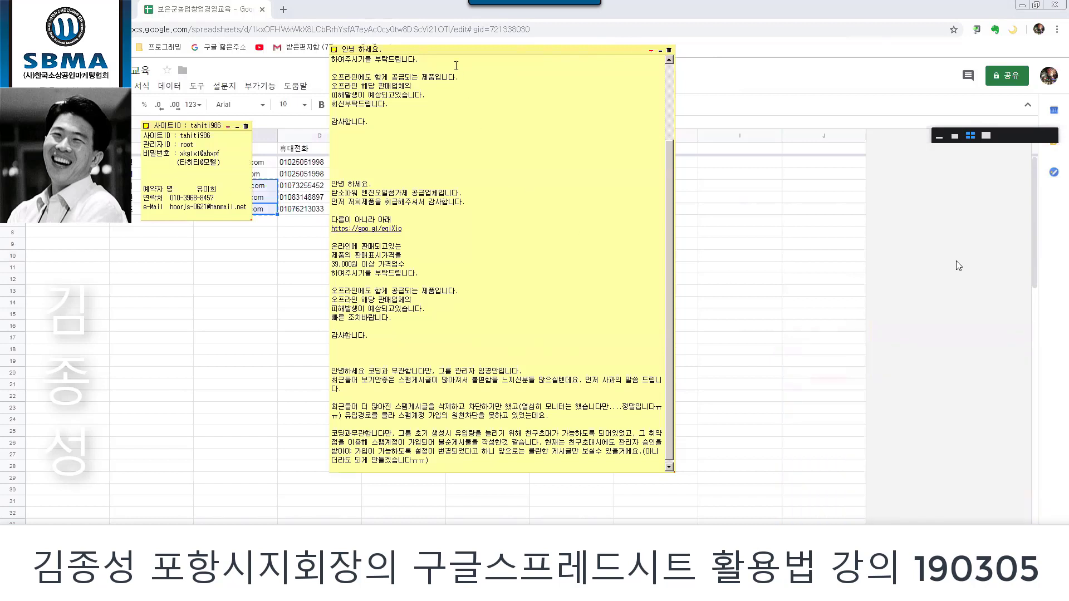
pyautogui.click(660, 51)
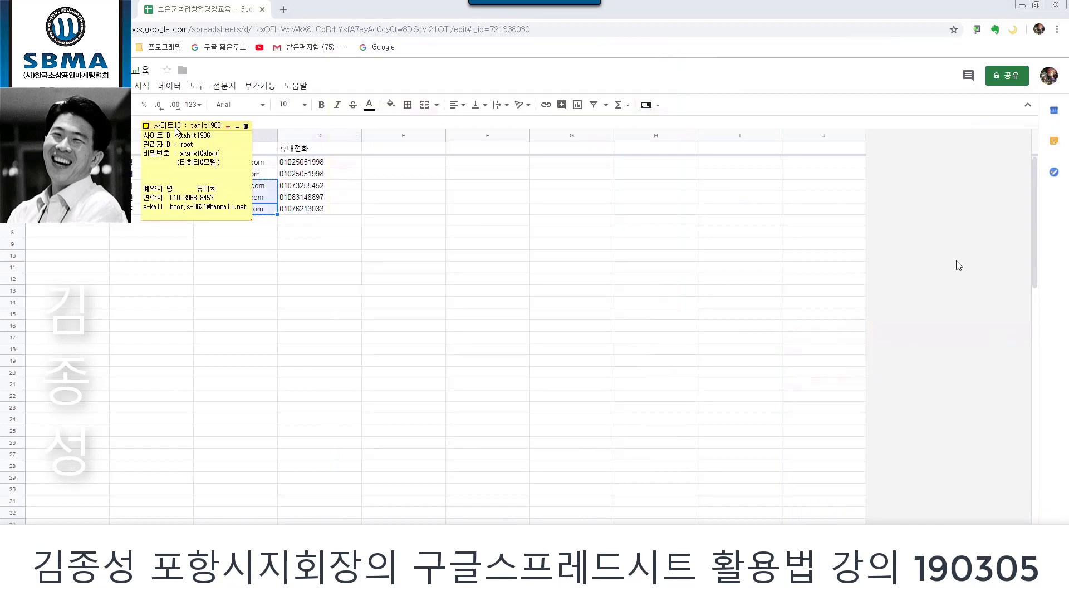
pyautogui.moveTo(174, 130); pyautogui.dragTo(754, 217)
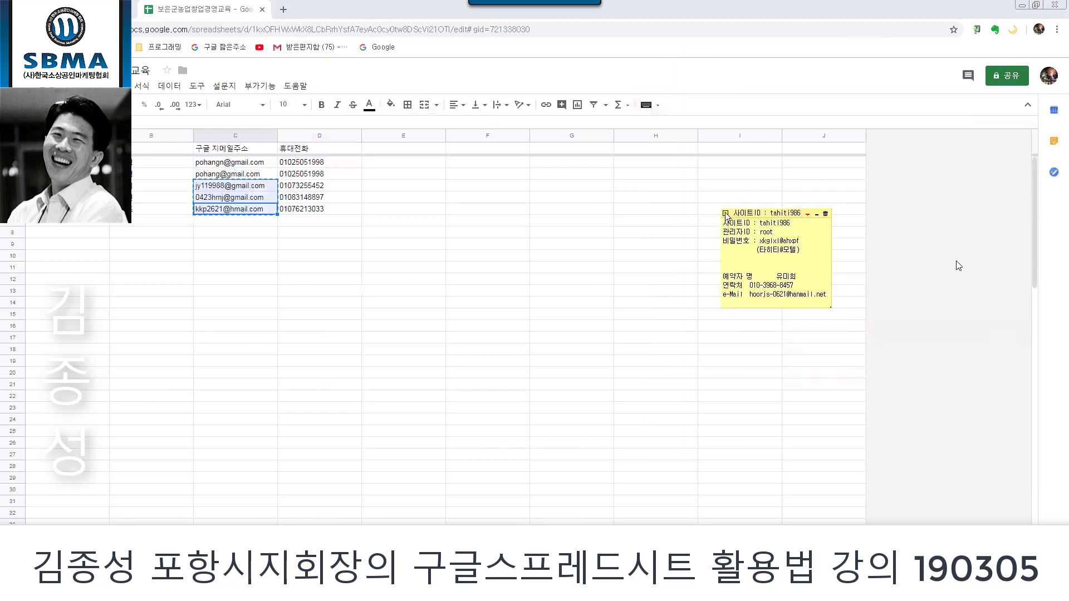
# Step: Create a blank sticky note, hide the site ID note, and paste the copied e-mail addresses into the blank one
pyautogui.click(726, 214)
pyautogui.click(745, 218)
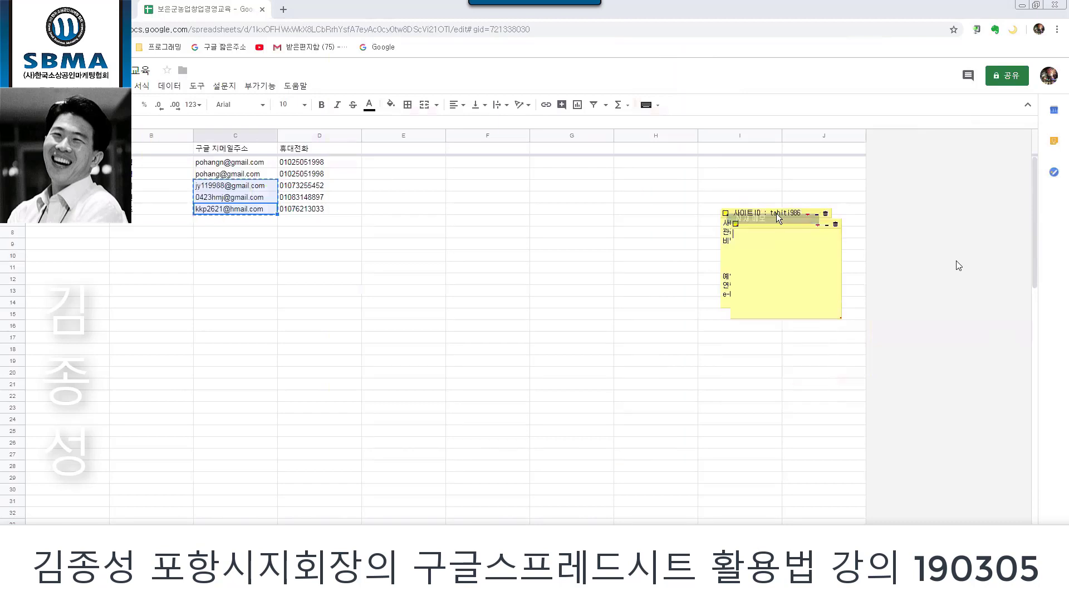
pyautogui.click(818, 214)
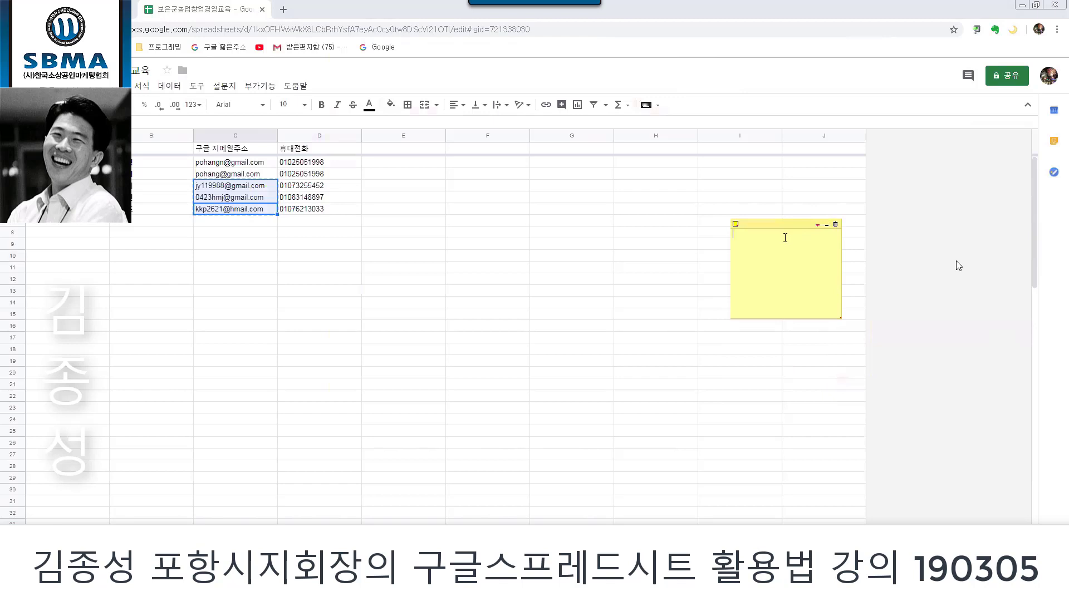
pyautogui.hotkey('ctrl', 'v')
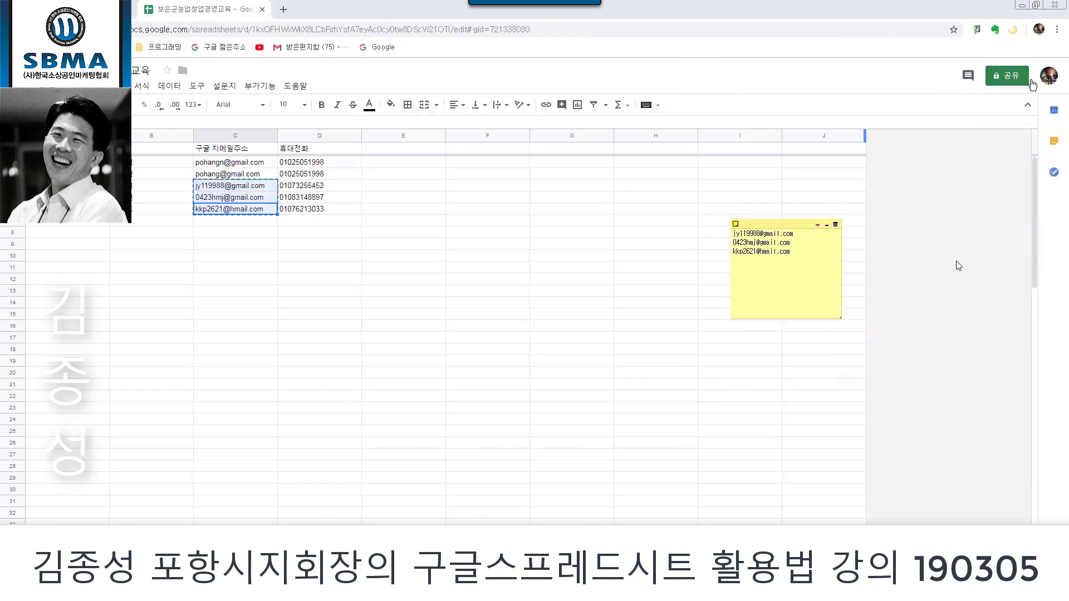
# Step: Open the spreadsheet's sharing dialog and add the first e-mail address from the sticky note as an invitee
pyautogui.click(1000, 73)
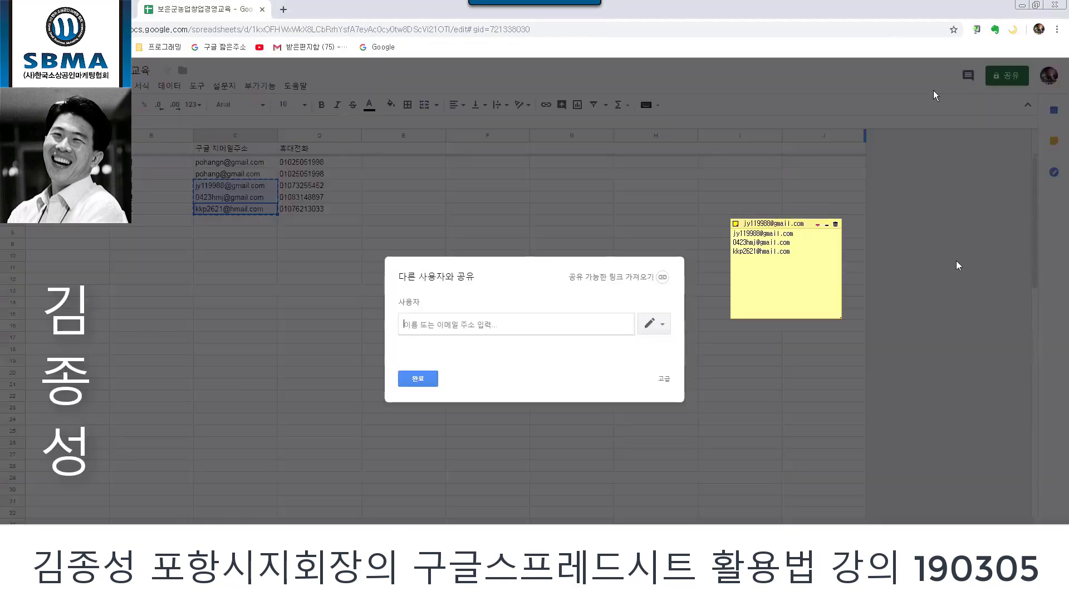
pyautogui.click(799, 235)
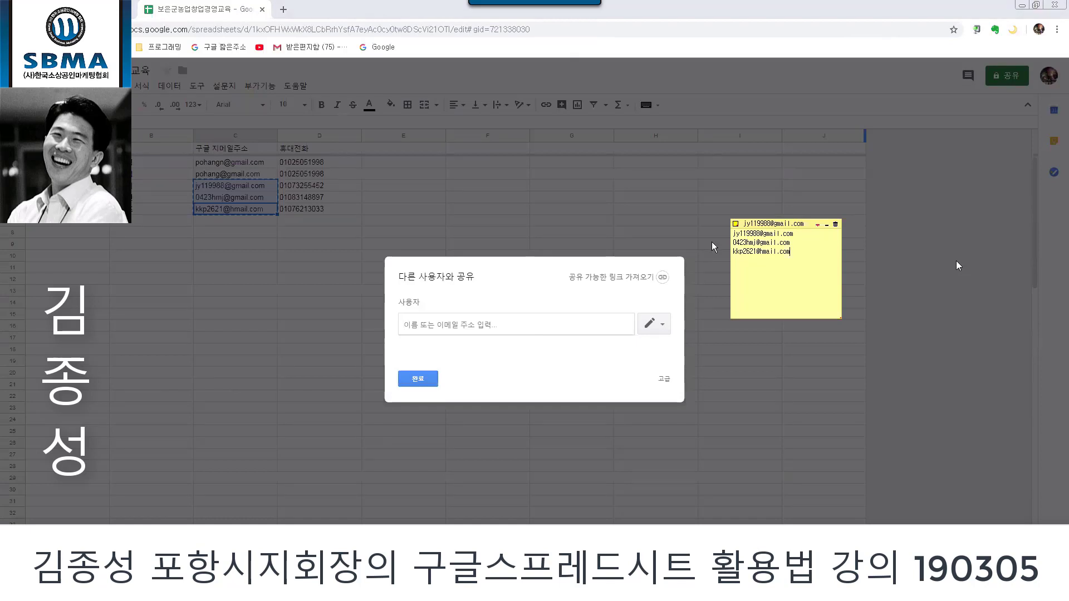
pyautogui.keyDown('shift'); pyautogui.click(732, 234); pyautogui.keyUp('shift')
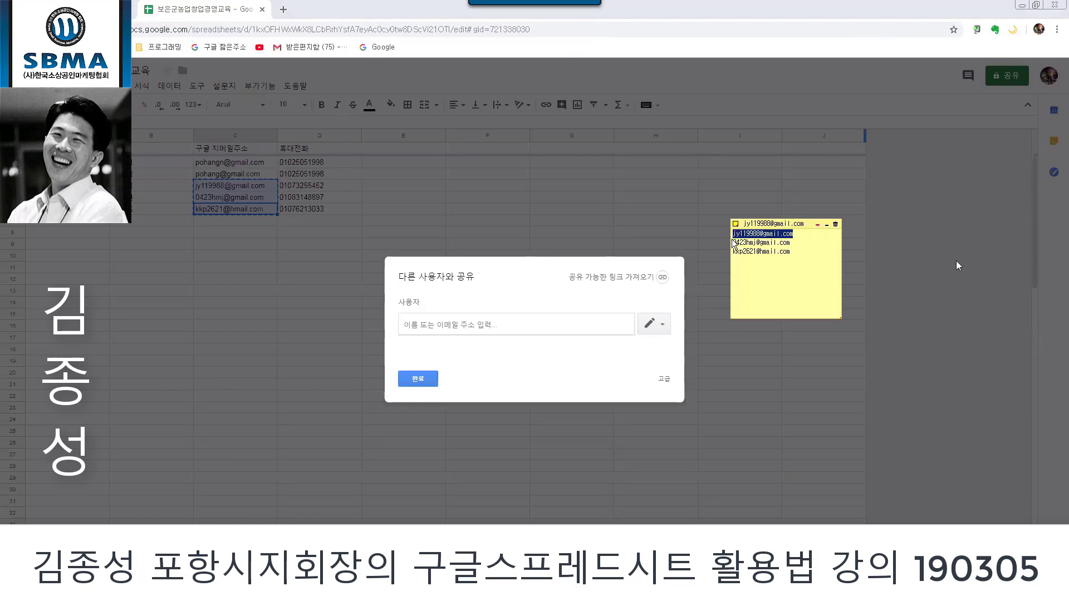
pyautogui.click(477, 327)
pyautogui.hotkey('ctrl', 'v')
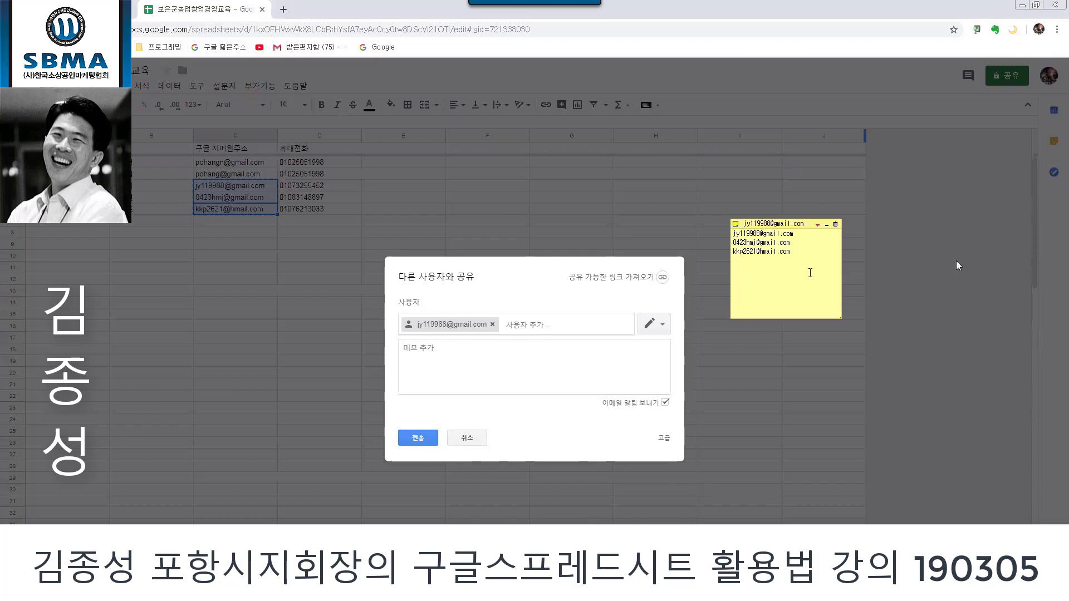
# Step: Add the remaining two e-mail addresses from the sticky note to the invitees in the sharing dialog
pyautogui.moveTo(793, 234); pyautogui.dragTo(731, 234)
pyautogui.moveTo(791, 252); pyautogui.dragTo(730, 238)
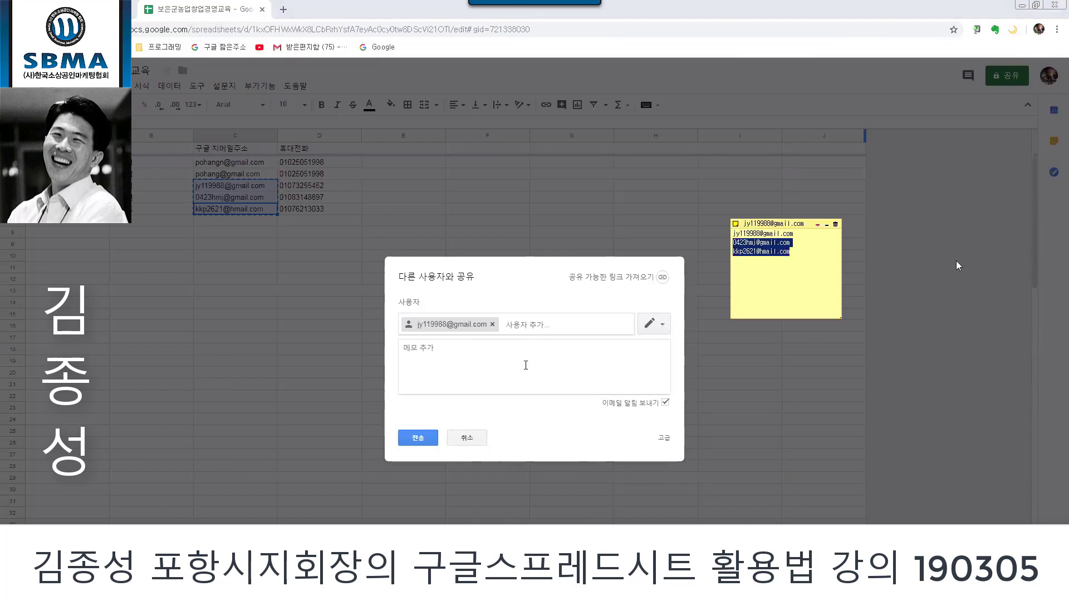
pyautogui.click(576, 329)
pyautogui.hotkey('ctrl', 'v')
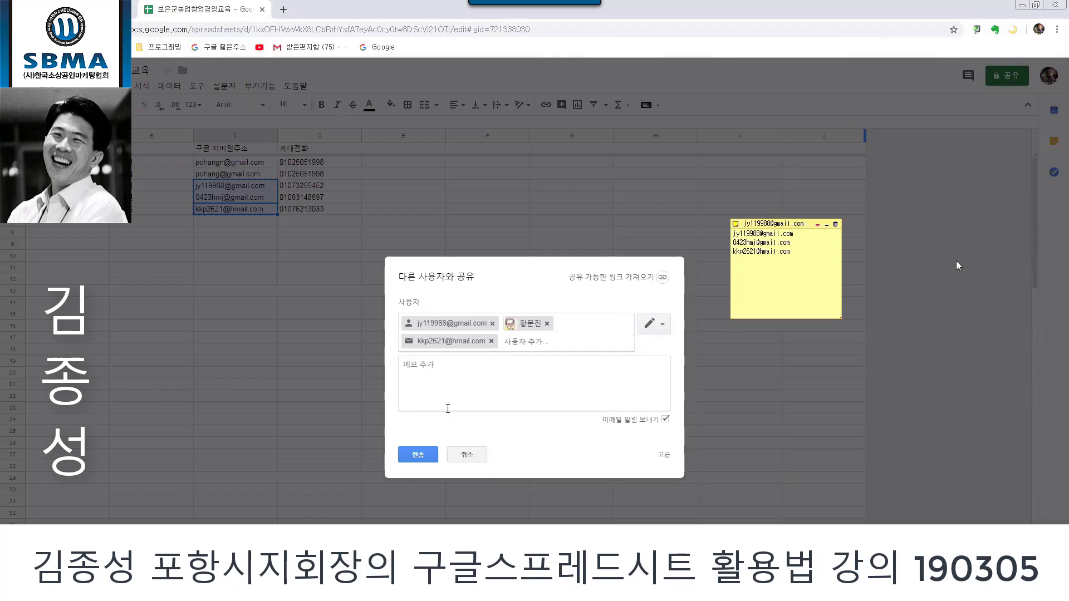
# Step: Enter the invitation message "구글스프레스 시트의 권한을획득하셨습니다." and open the advanced sharing settings
pyautogui.click(453, 371)
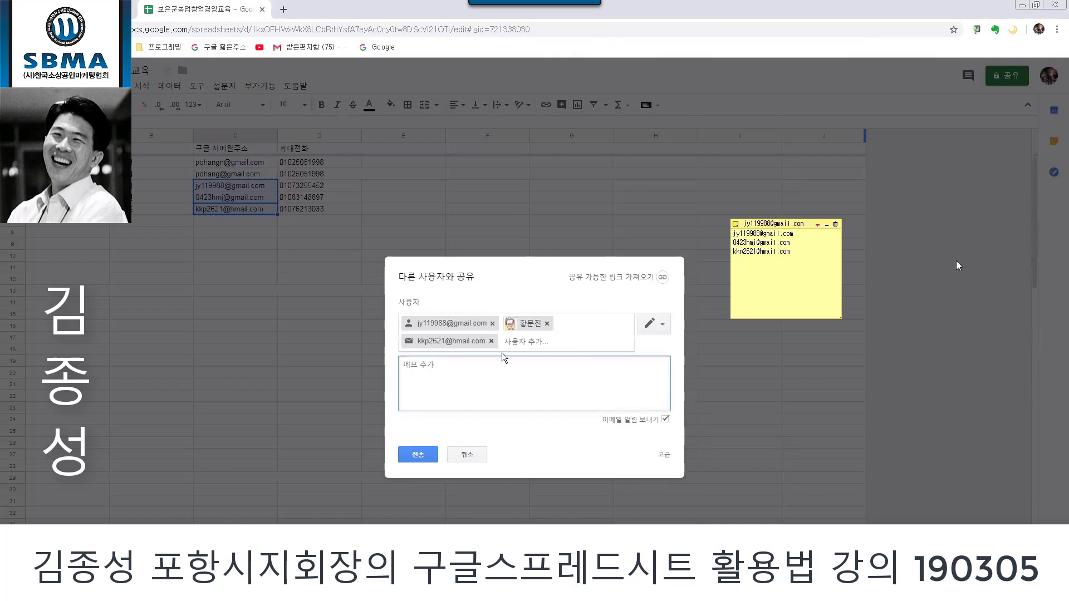
pyautogui.write('구글스프레스 시트의 ㄱ')
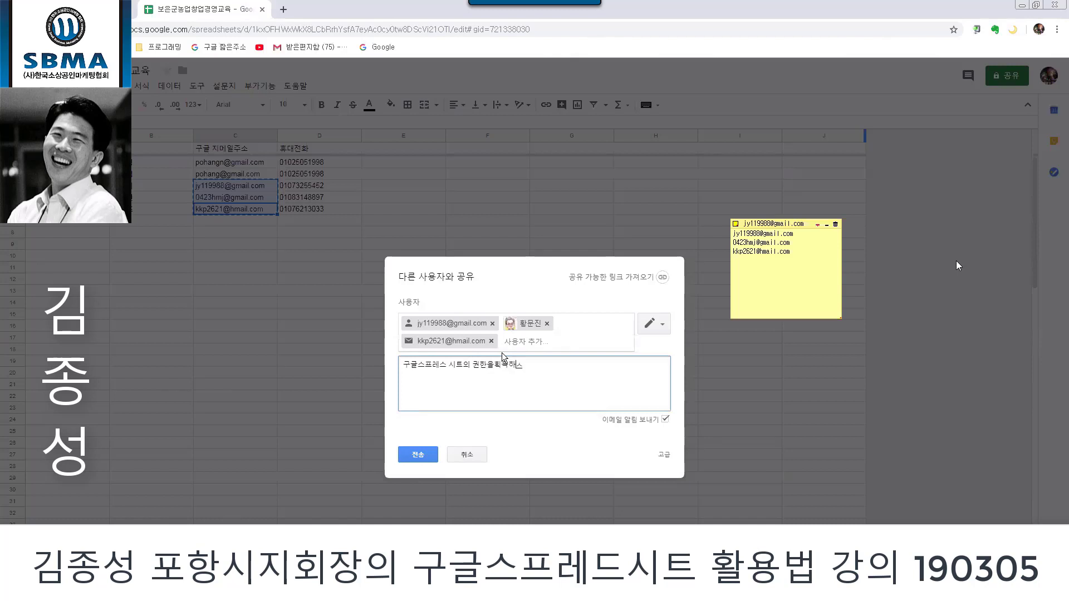
pyautogui.write('셨습니다.')
pyautogui.click(664, 460)
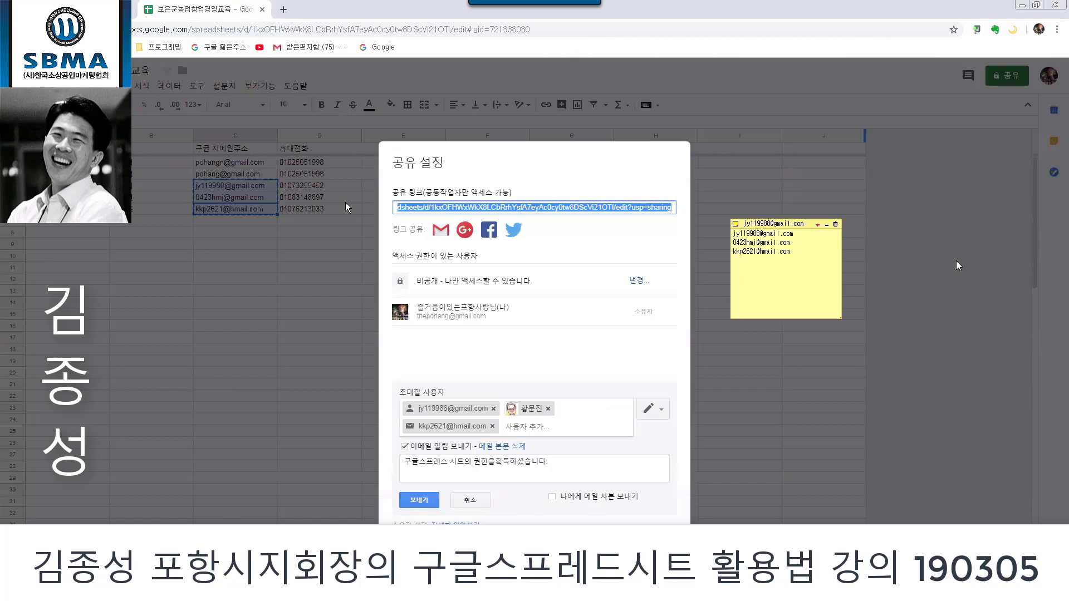
# Step: Try to send the invitations, cancel the sending prompt, and remove the invitee with the misspelled hmail.com domain
pyautogui.click(422, 500)
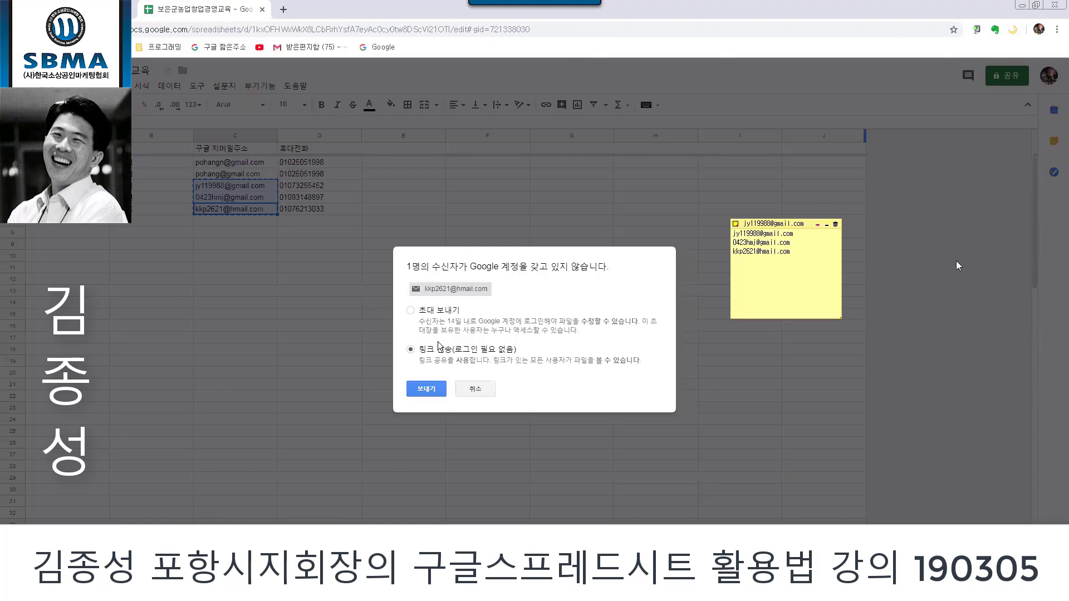
pyautogui.press('Escape')
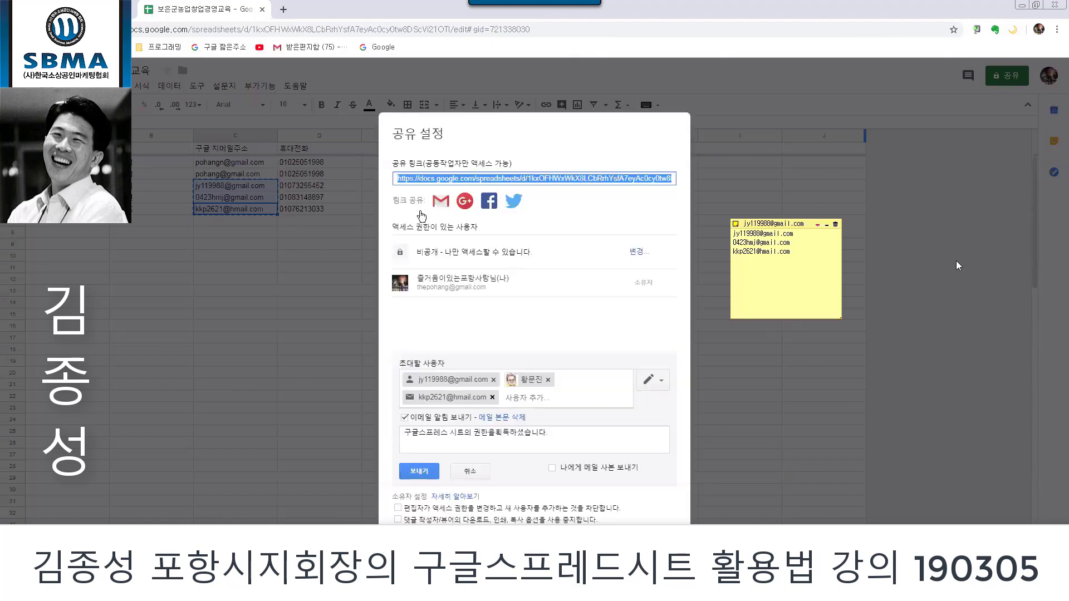
pyautogui.click(456, 398)
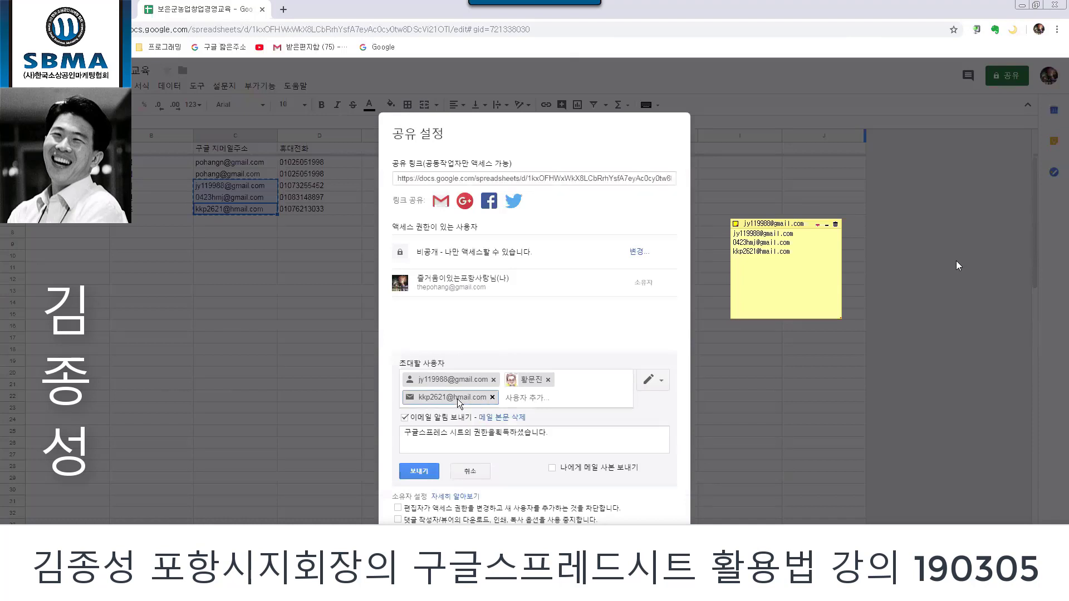
pyautogui.click(492, 398)
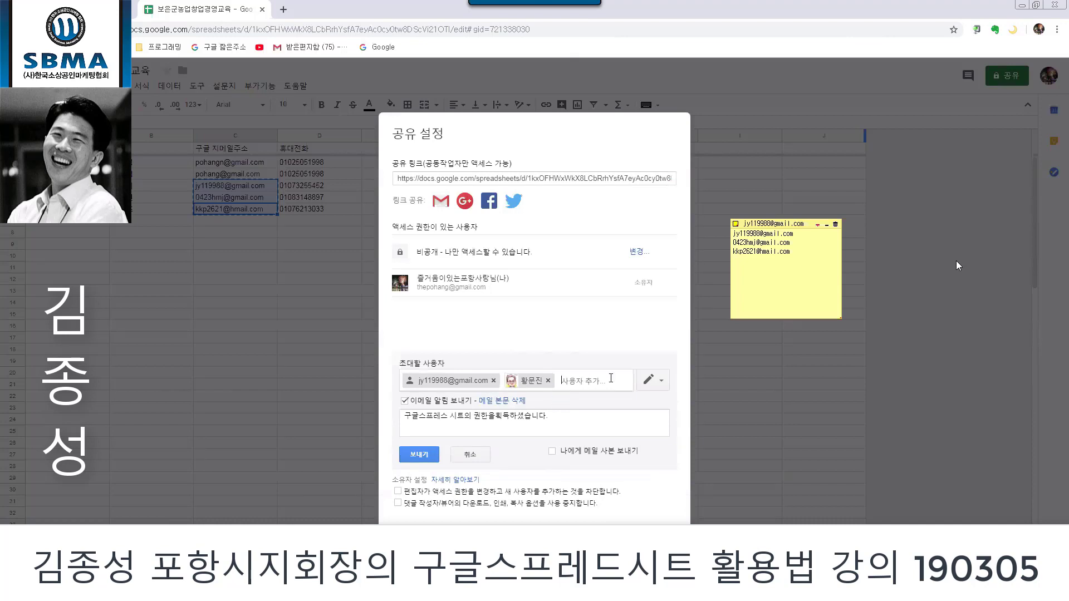
# Step: Correct the third address's domain to gmail in the sticky note and copy the corrected address
pyautogui.moveTo(792, 253); pyautogui.dragTo(732, 242)
pyautogui.click(791, 256)
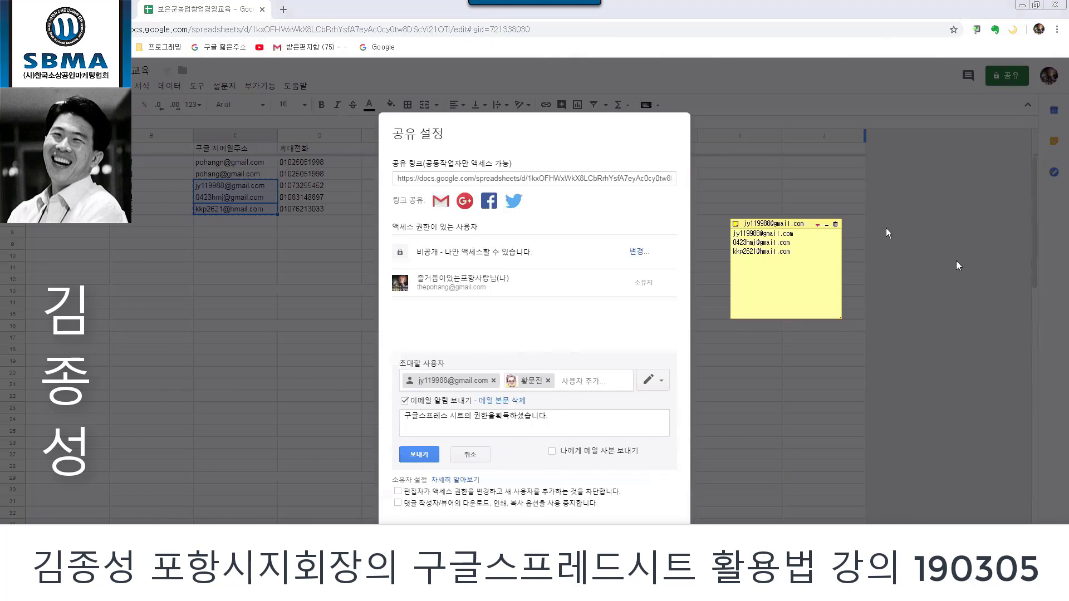
pyautogui.press('BackSpace')
pyautogui.press('BackSpace')
pyautogui.press('BackSpace')
pyautogui.press('BackSpace')
pyautogui.press('BackSpace')
pyautogui.write('gmail')
pyautogui.moveTo(790, 251); pyautogui.dragTo(729, 250)
pyautogui.hotkey('ctrl', 'c')
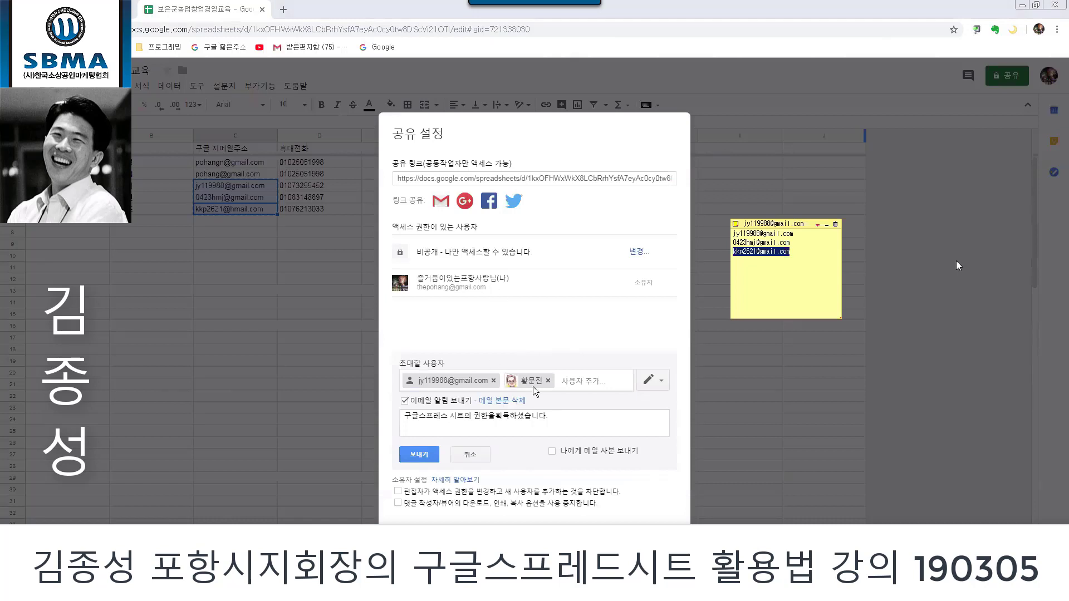
# Step: Add the corrected e-mail address to the invitees and send the sharing invitations
pyautogui.click(589, 383)
pyautogui.hotkey('ctrl', 'v')
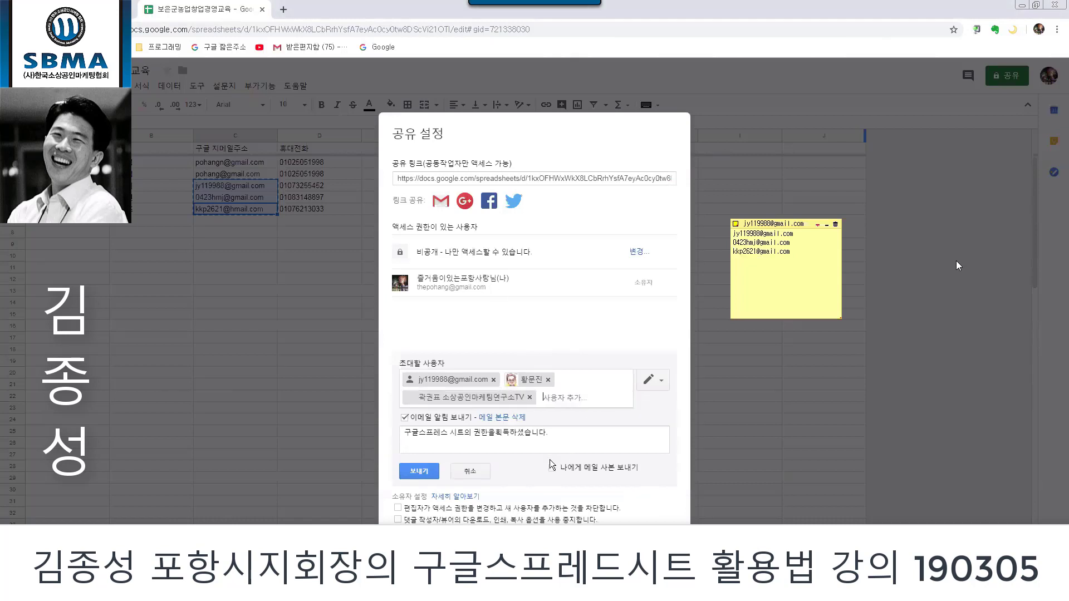
pyautogui.click(426, 473)
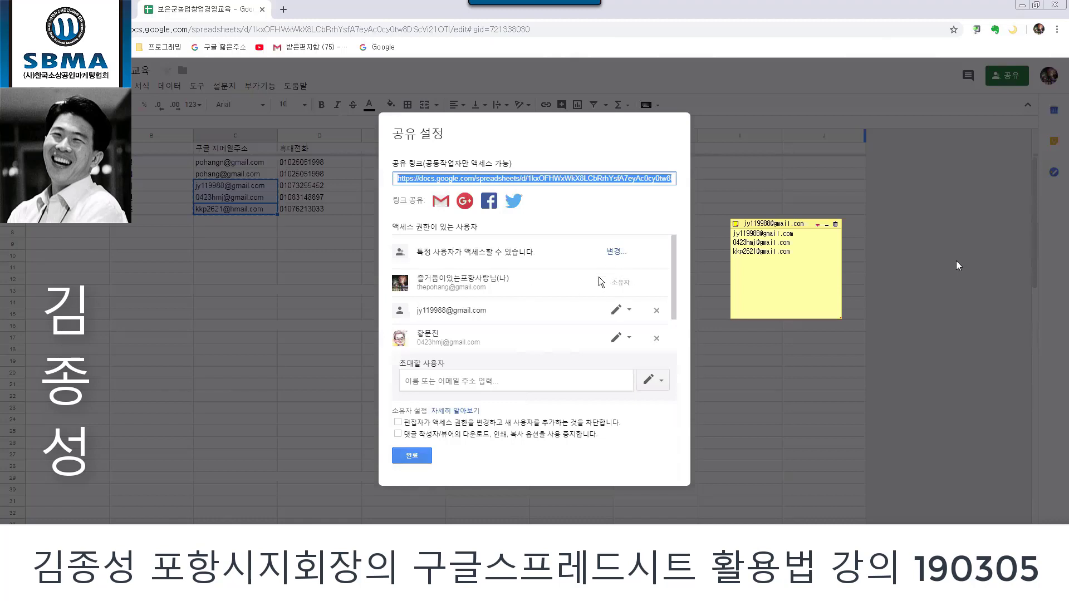
# Step: Examine the access levels available for the first invited collaborator, including 댓글 작성 가능 and 보기 가능, and close the sharing settings
pyautogui.click(630, 312)
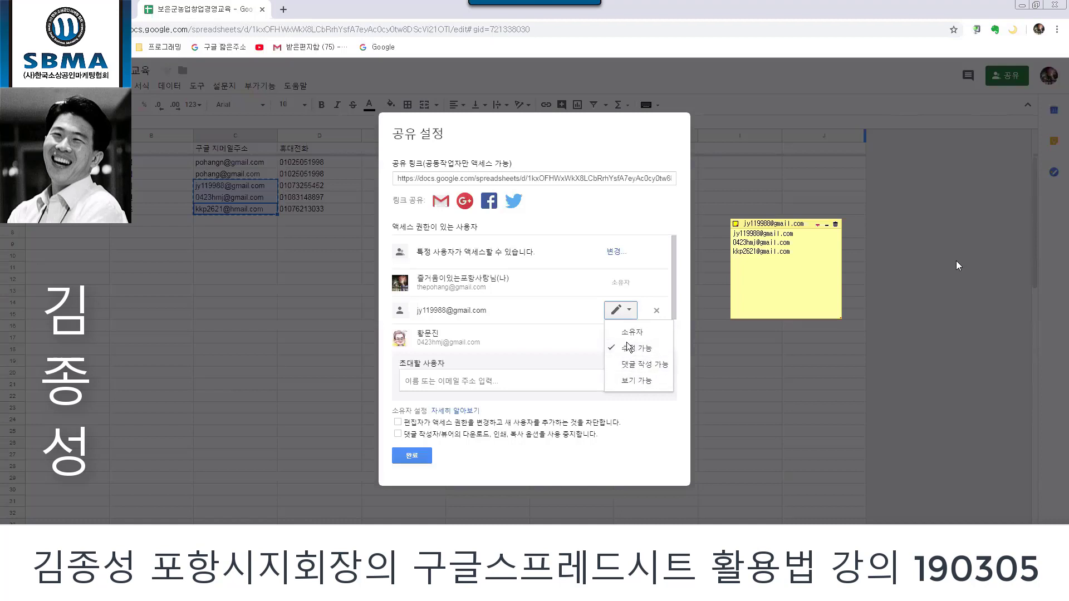
pyautogui.click(644, 256)
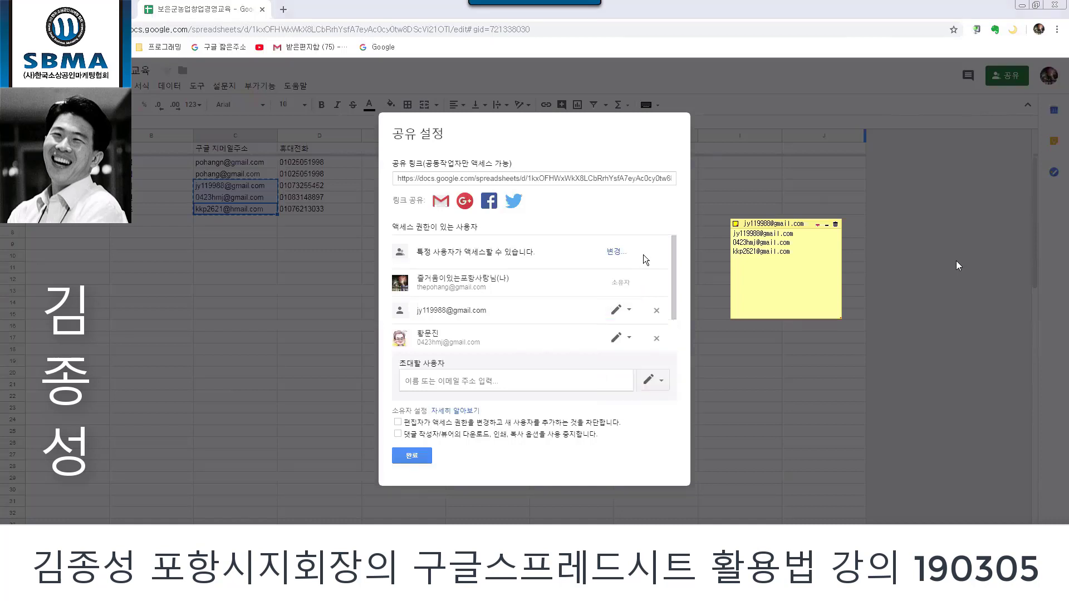
pyautogui.click(628, 310)
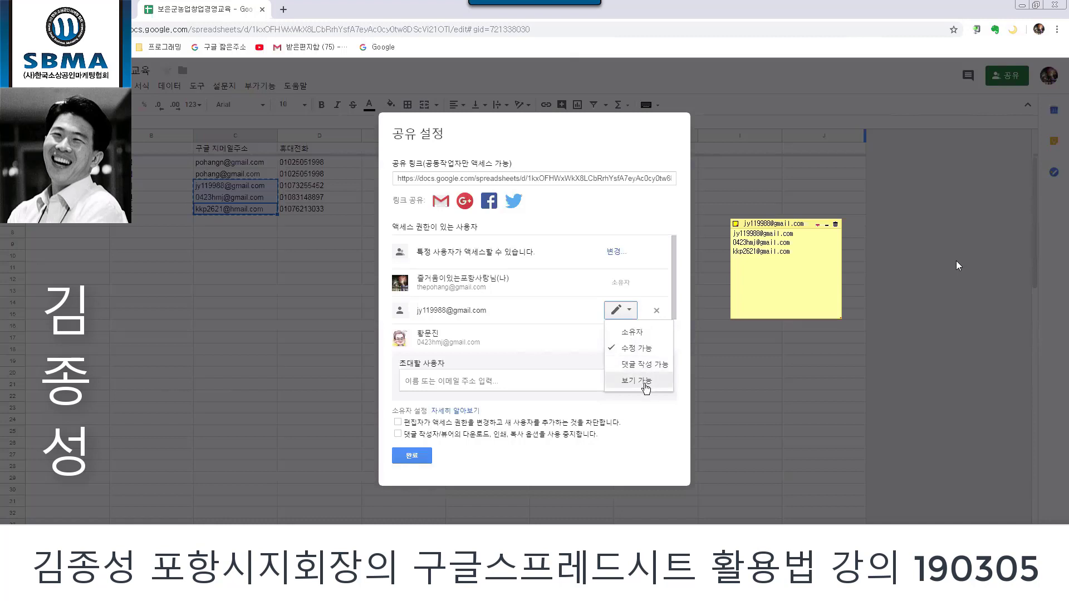
pyautogui.press('Up')
pyautogui.press('Up')
pyautogui.press('Up')
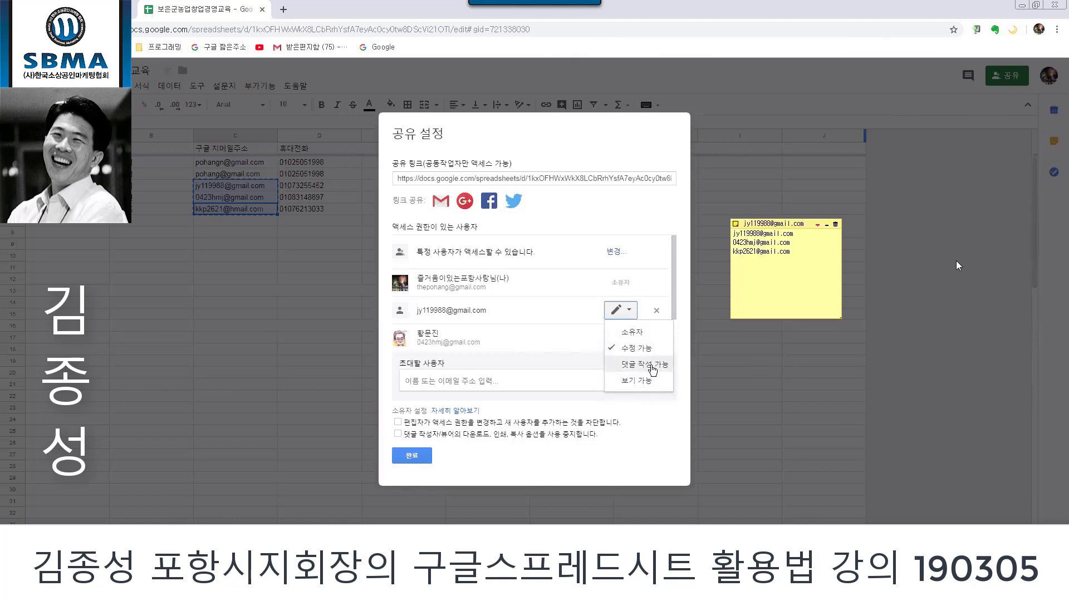
pyautogui.click(410, 455)
pyautogui.click(413, 453)
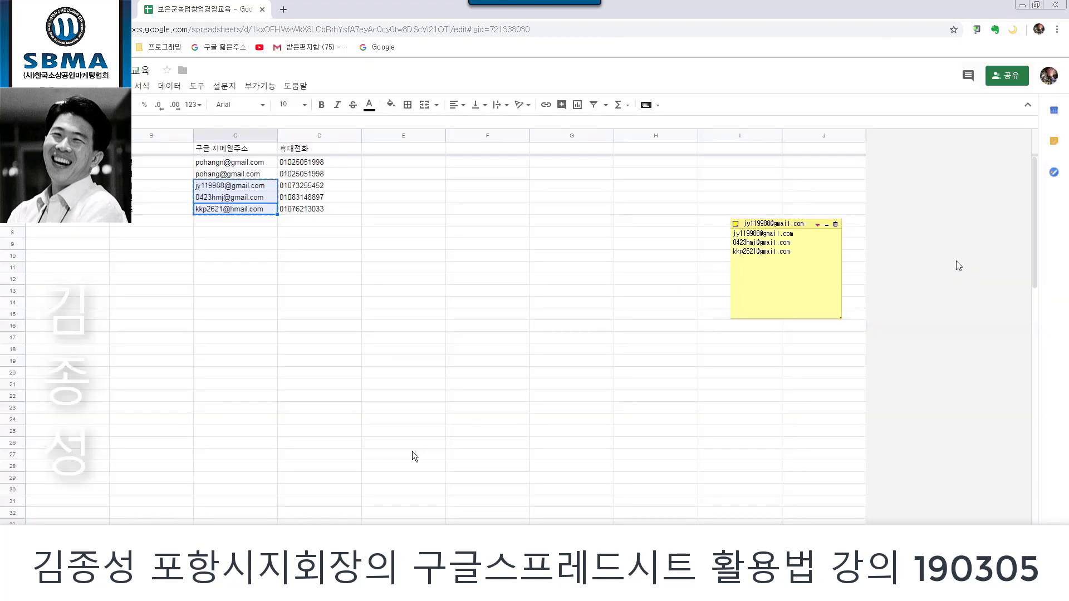
# Step: Show the shared response spreadsheet on the mirrored phone screen with its 휴대전화 column in view
pyautogui.click(468, 293)
pyautogui.click(524, 244)
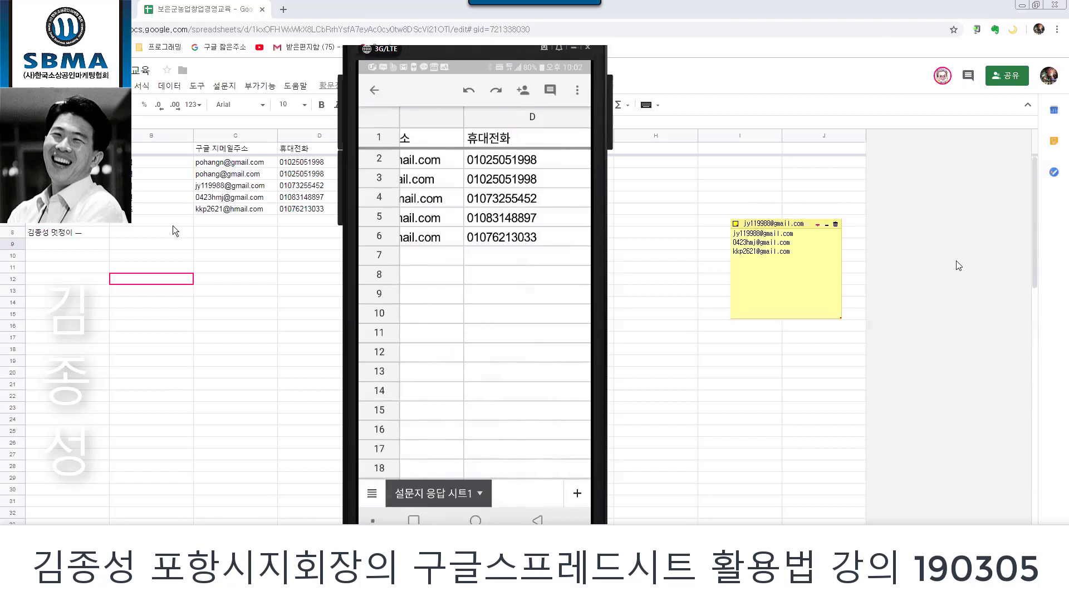
pyautogui.click(84, 237)
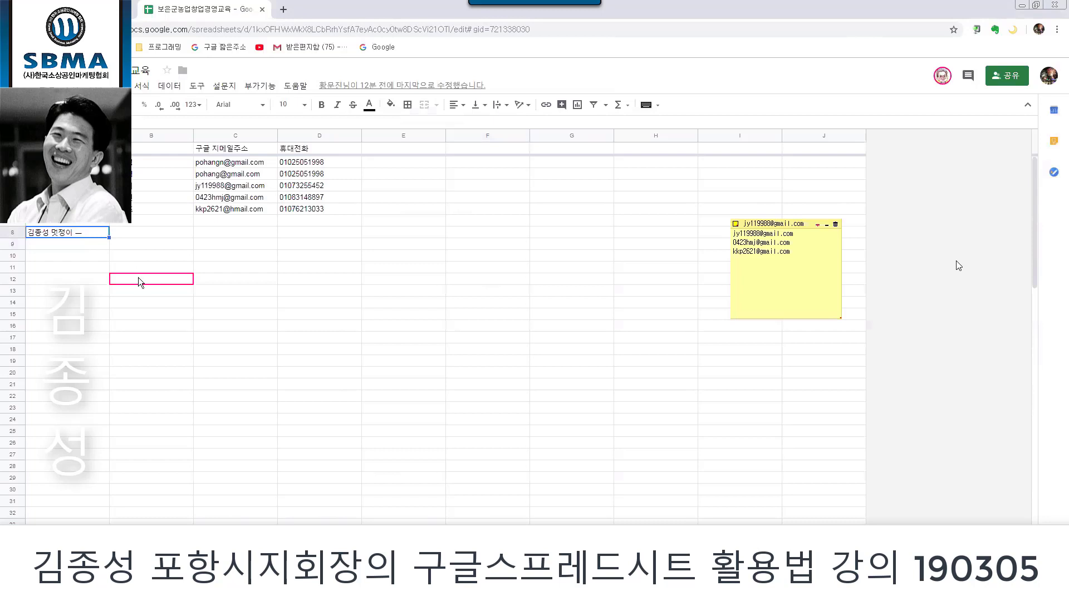
pyautogui.press('Down')
pyautogui.press('Right')
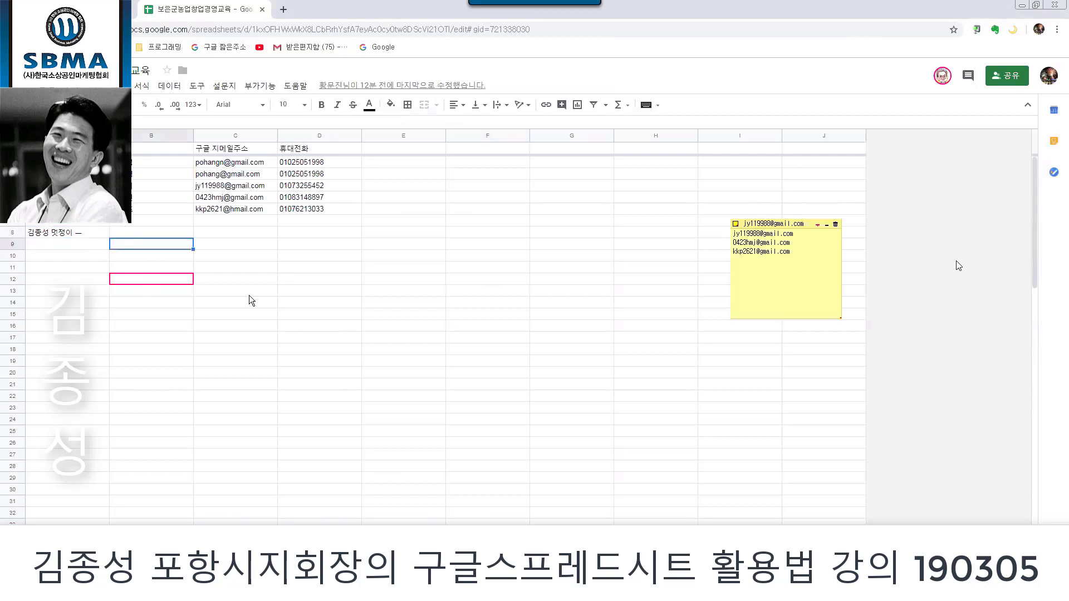
pyautogui.press('Right')
pyautogui.press('Right')
pyautogui.press('Down')
pyautogui.press('Down')
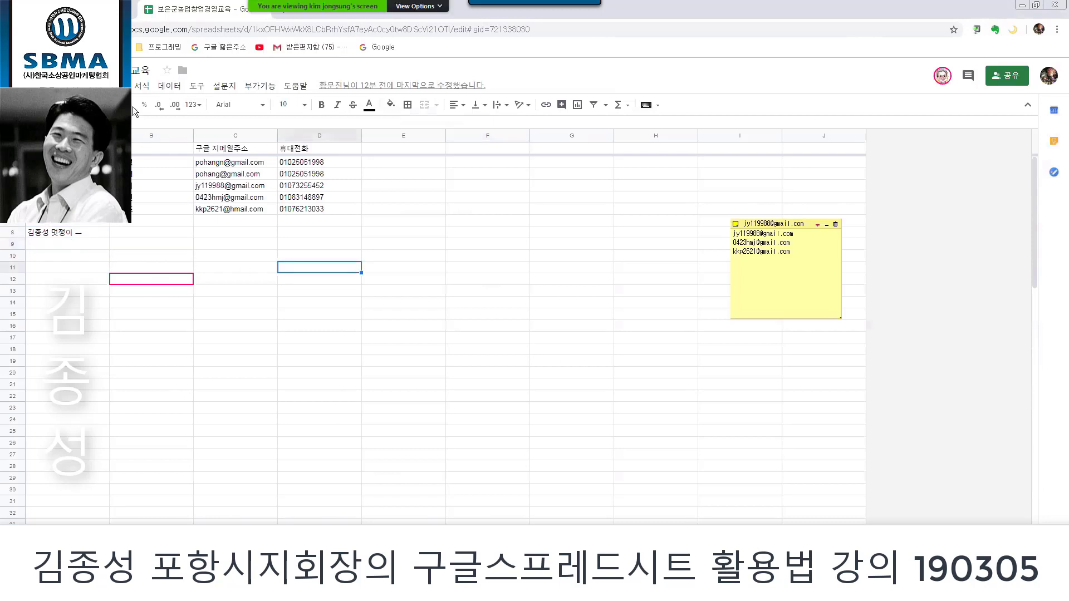
# Step: Review who edited the spreadsheet in its version history and return to the sheet
pyautogui.click(166, 86)
pyautogui.click(126, 236)
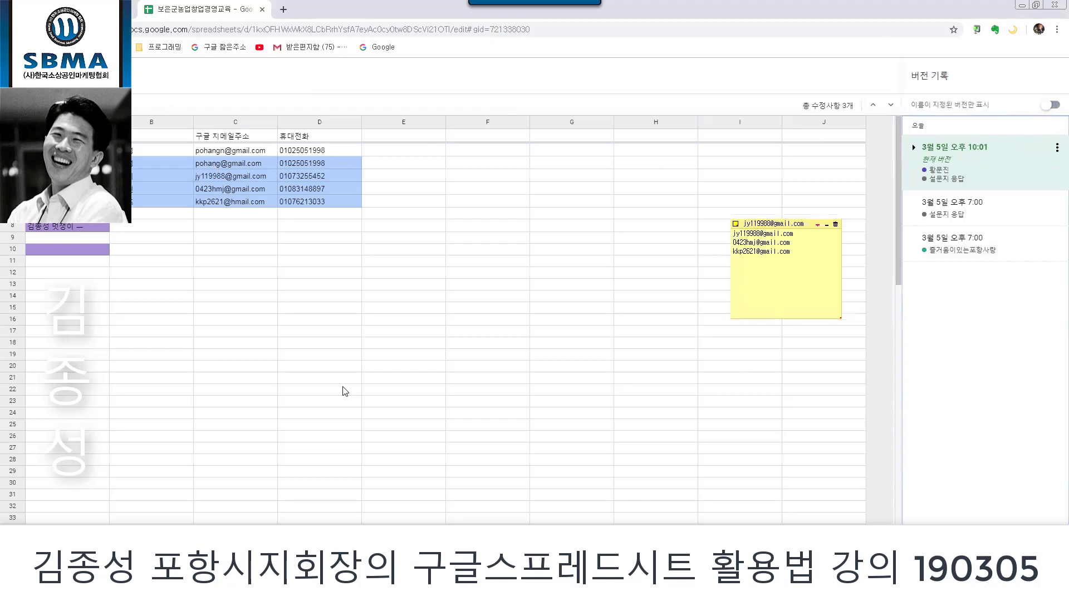
pyautogui.click(11, 75)
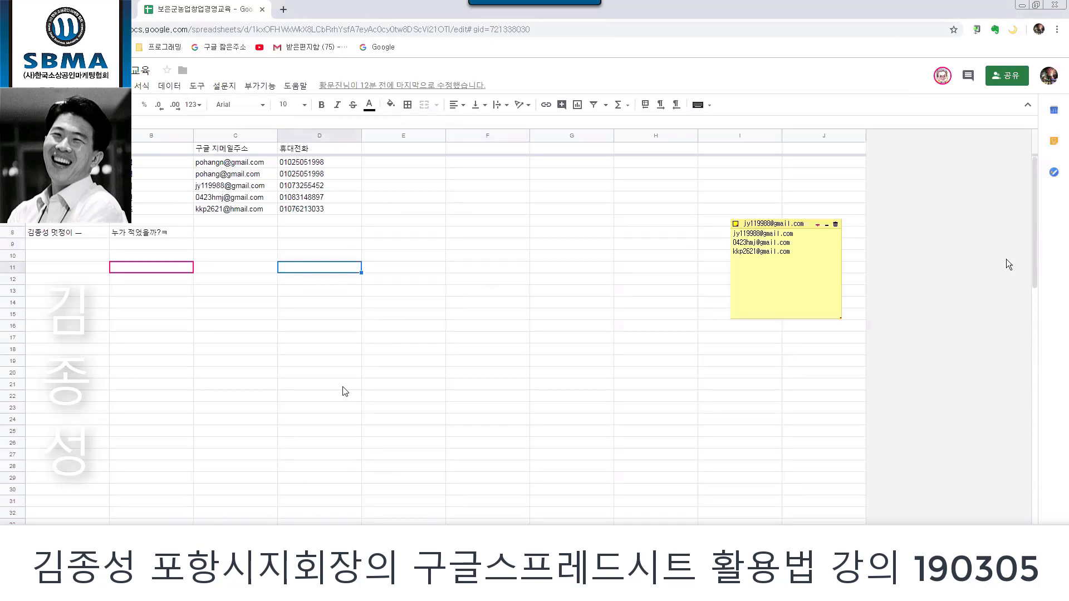
# Step: Open the spreadsheet's detailed sharing settings and examine the full list of people with access
pyautogui.click(1007, 75)
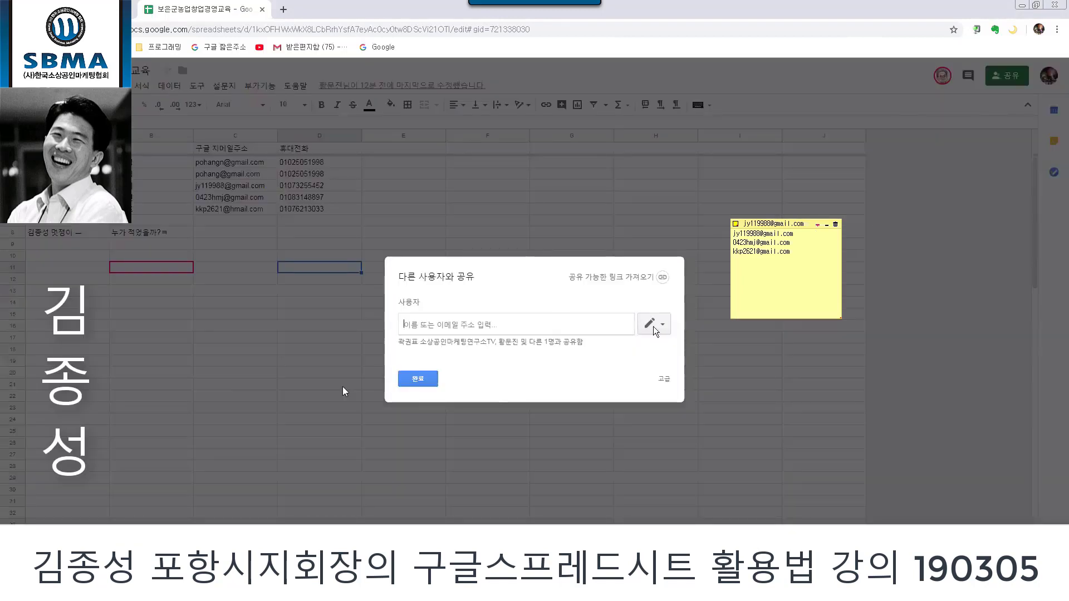
pyautogui.click(456, 347)
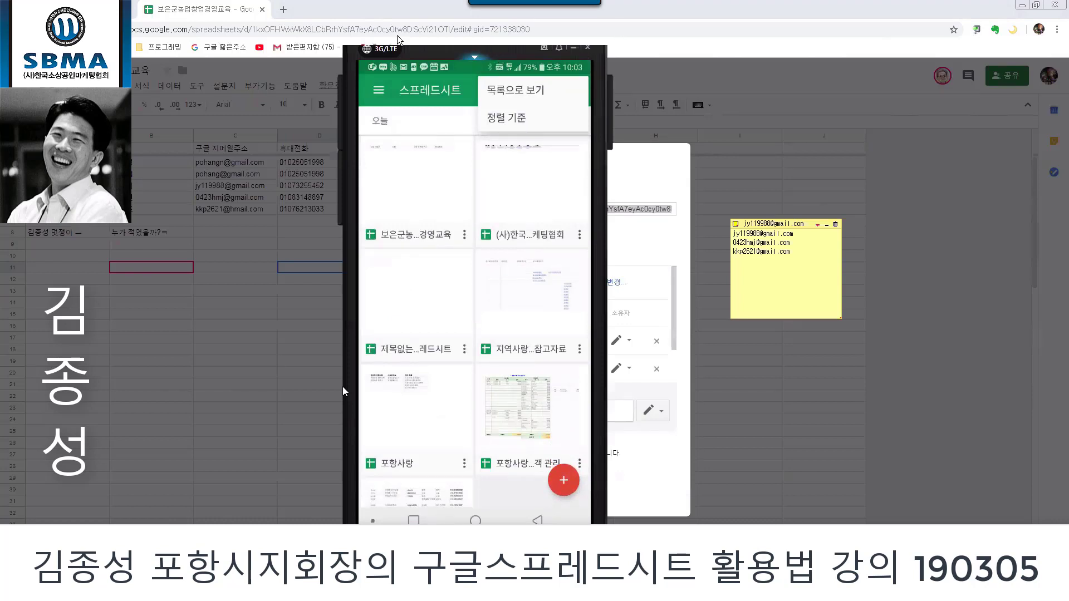
pyautogui.moveTo(397, 39); pyautogui.dragTo(427, 56)
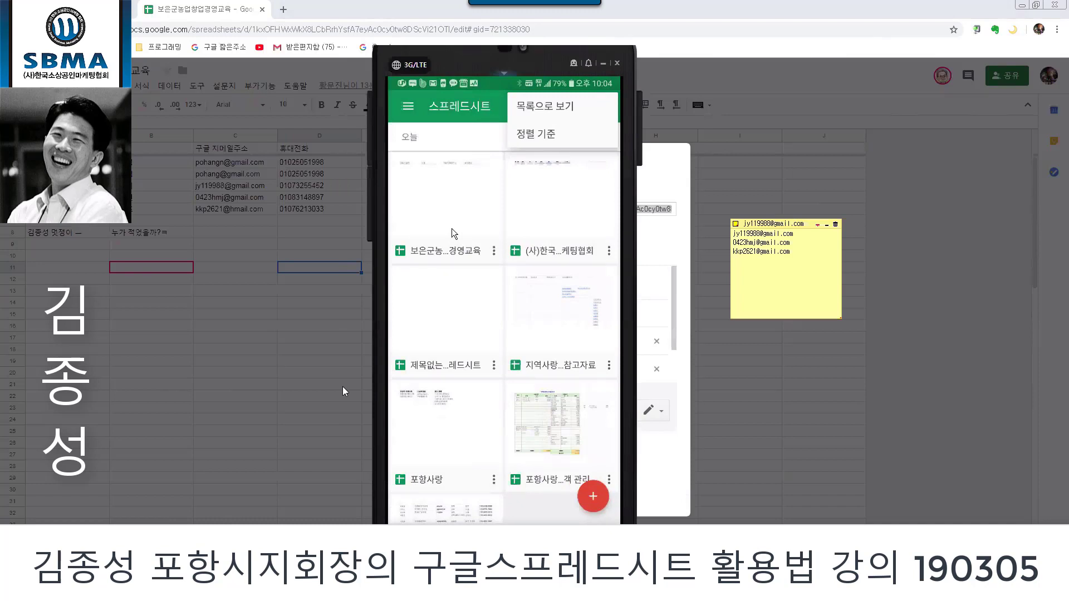
pyautogui.click(454, 234)
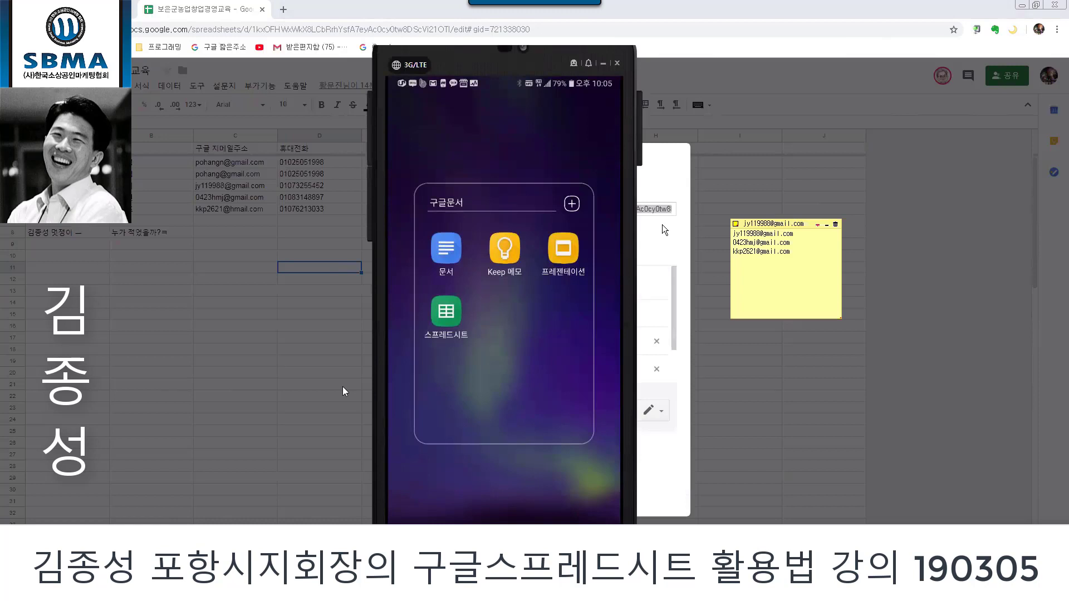
pyautogui.click(664, 229)
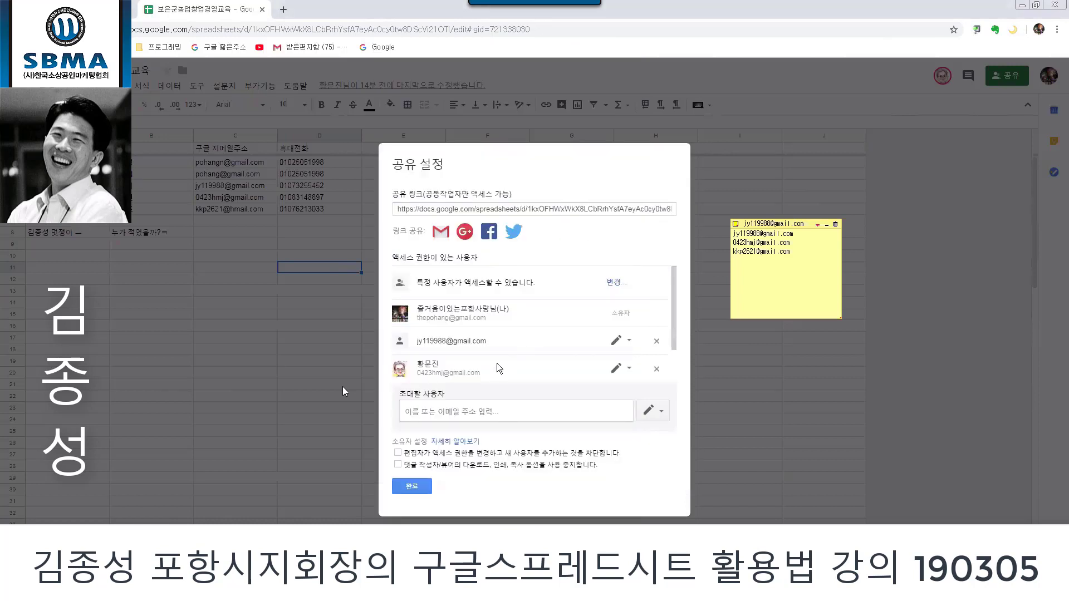
pyautogui.scroll(-1, 500, 367)
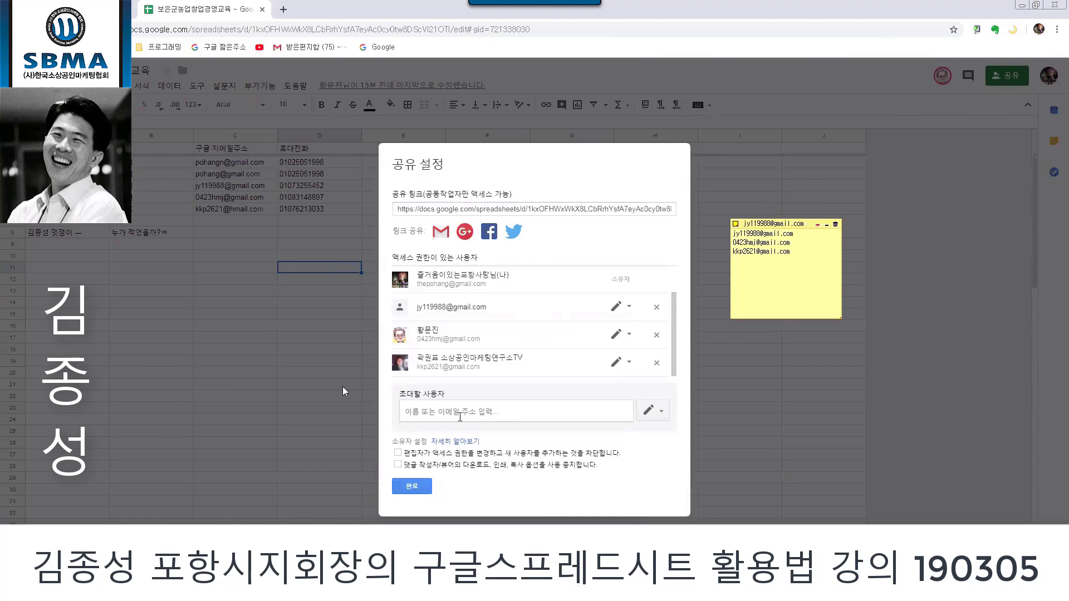
pyautogui.click(490, 410)
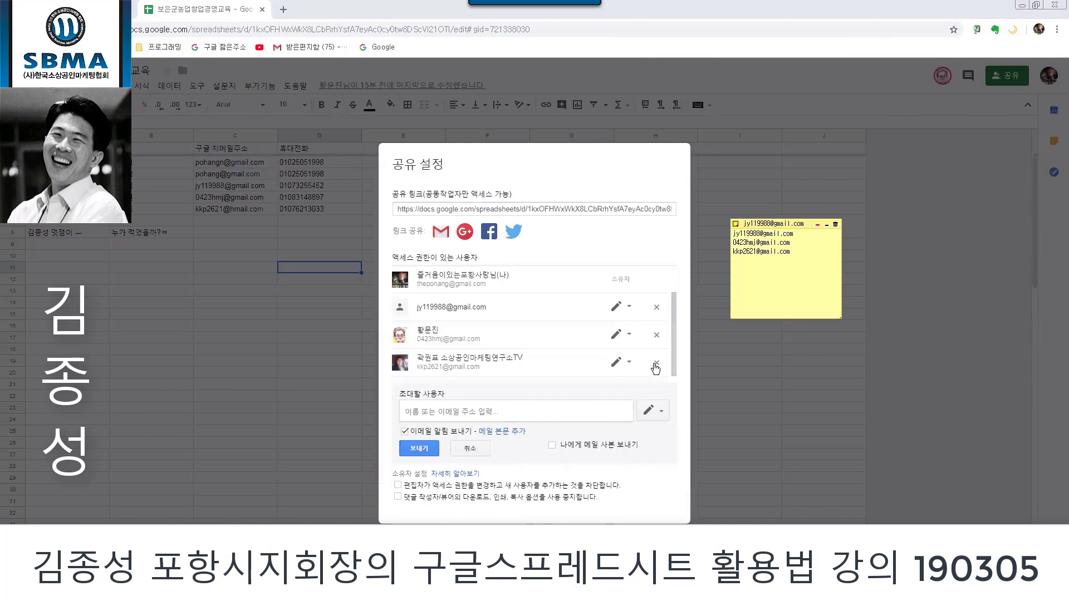
pyautogui.hotkey('shift', 'Home')
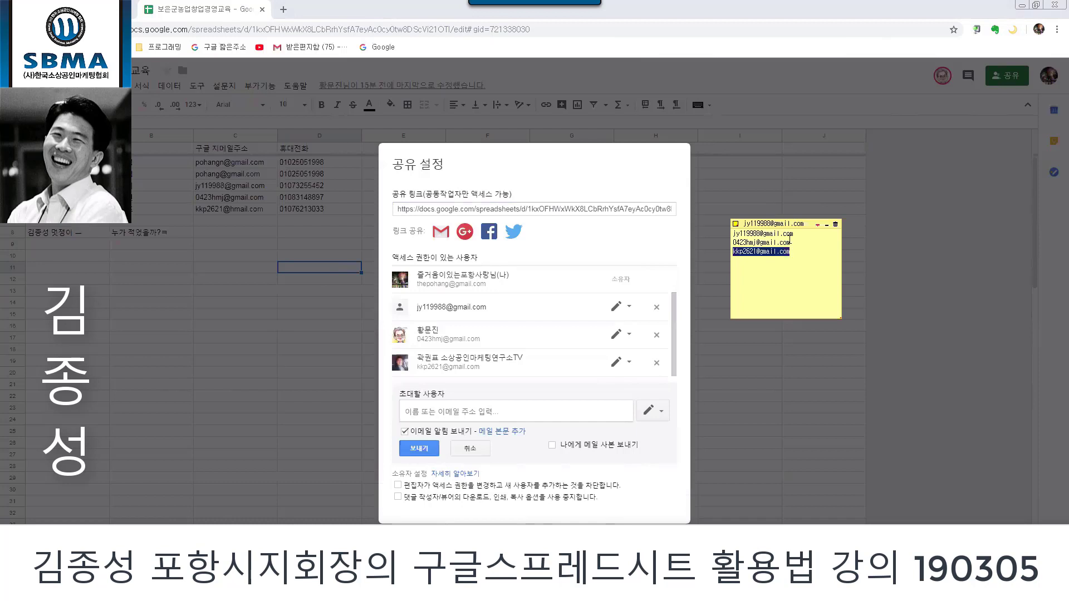
pyautogui.click(796, 242)
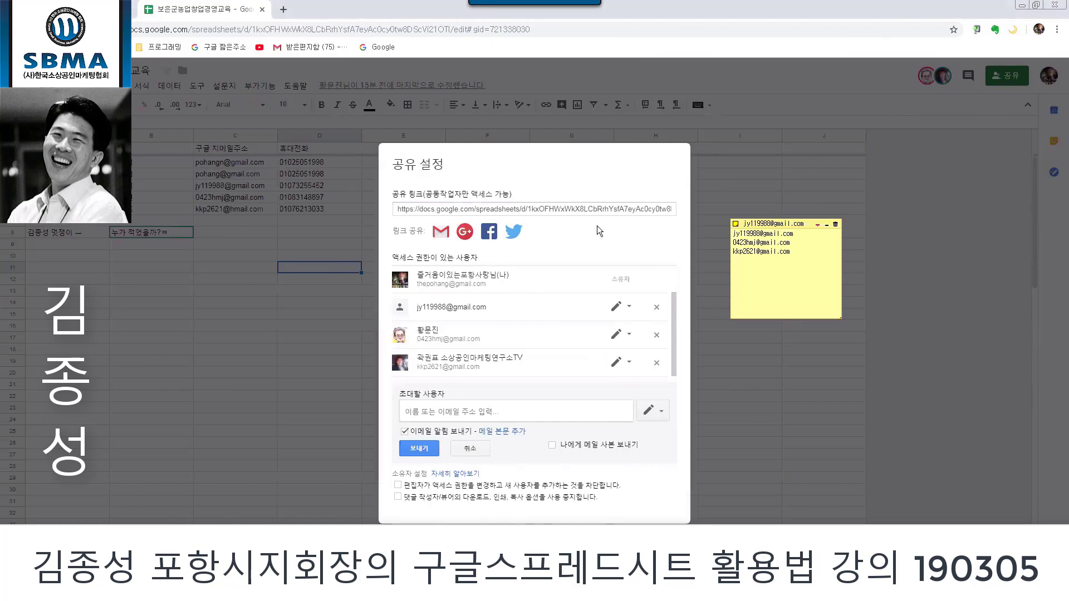
pyautogui.click(420, 449)
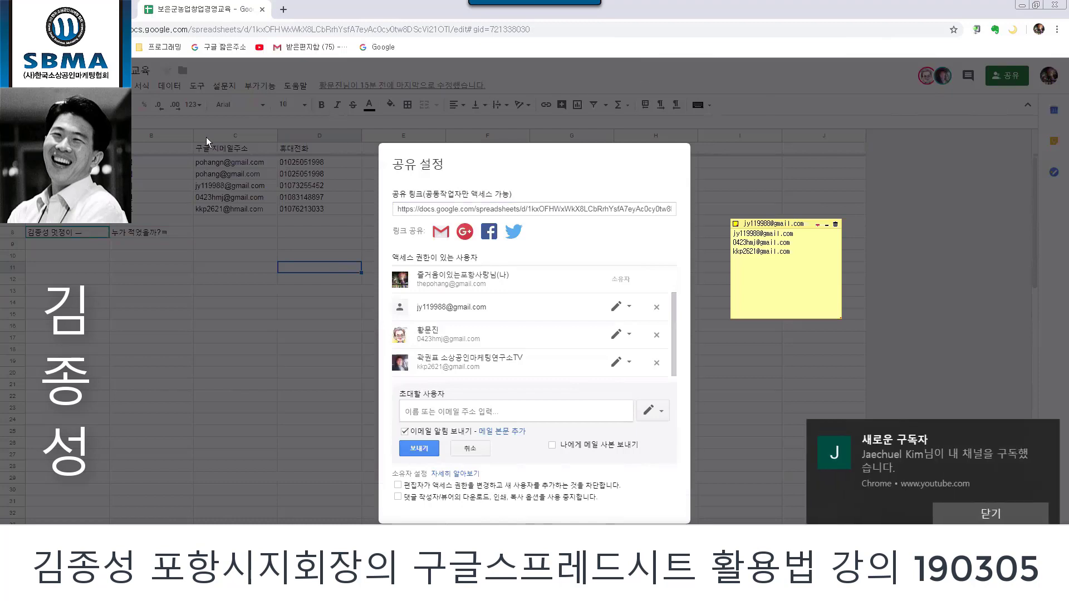
pyautogui.click(459, 209)
pyautogui.click(578, 257)
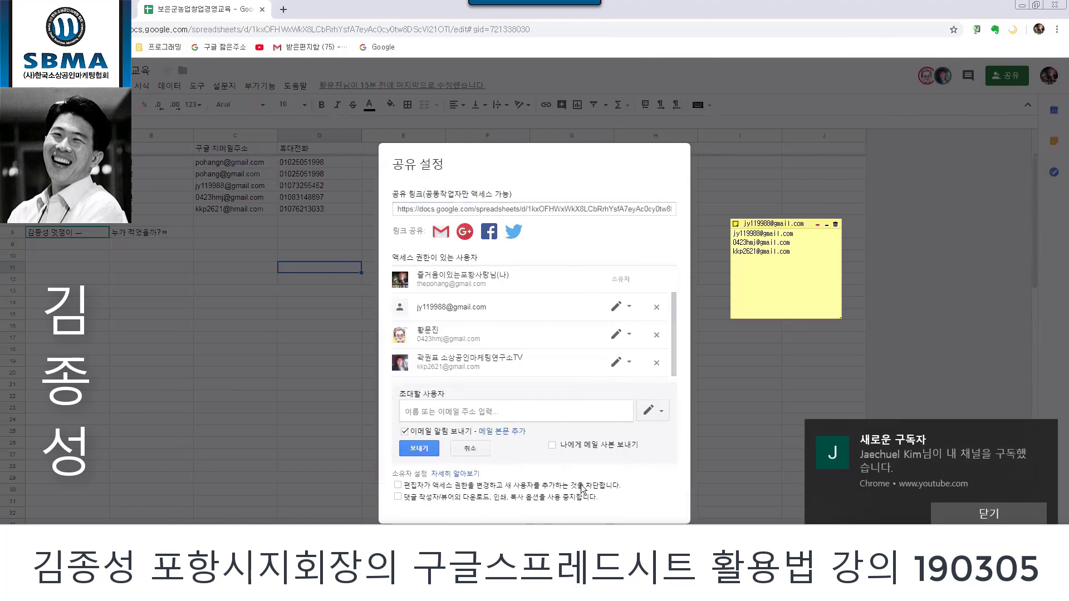
pyautogui.click(473, 449)
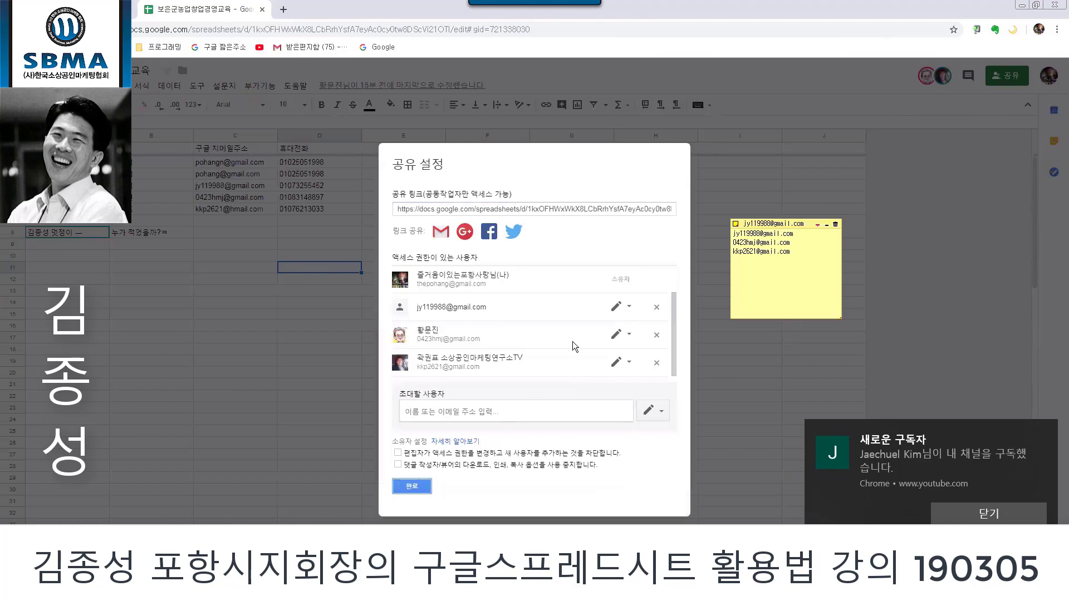
pyautogui.click(412, 491)
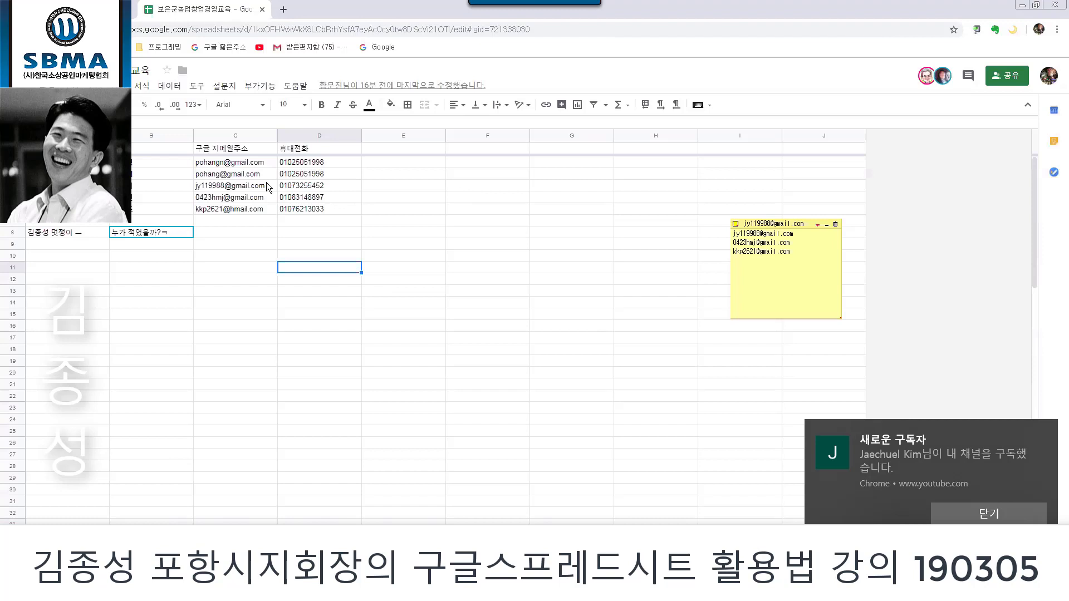
# Step: Correct the domain of the last respondent's e-mail address in cell C6 to gmail.com
pyautogui.click(234, 211)
pyautogui.click(280, 240)
pyautogui.press('Up')
pyautogui.press('Up')
pyautogui.press('Left')
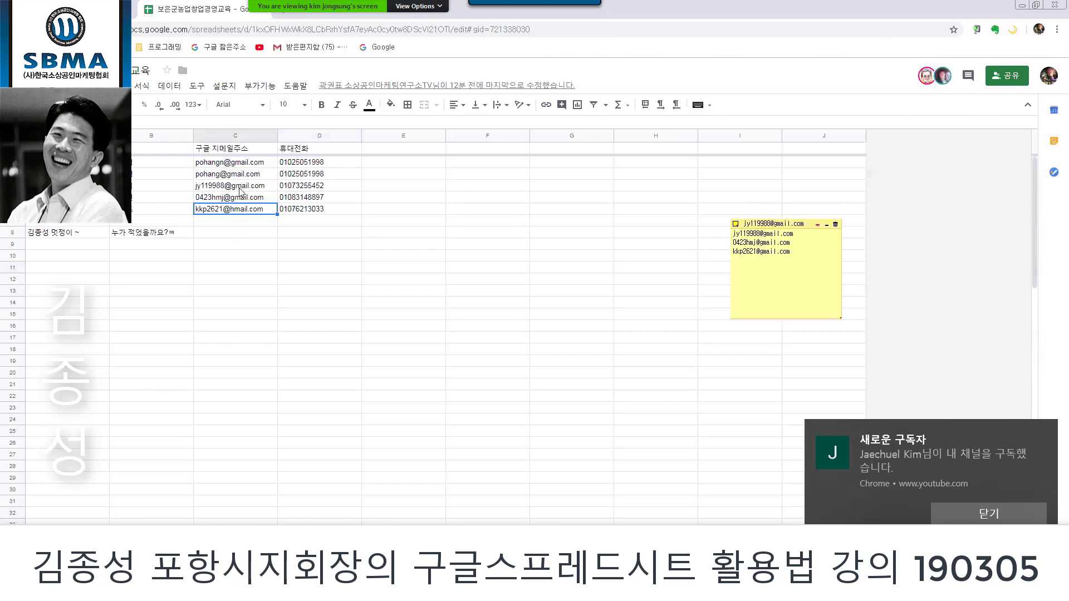
pyautogui.click(263, 221)
pyautogui.press('Up')
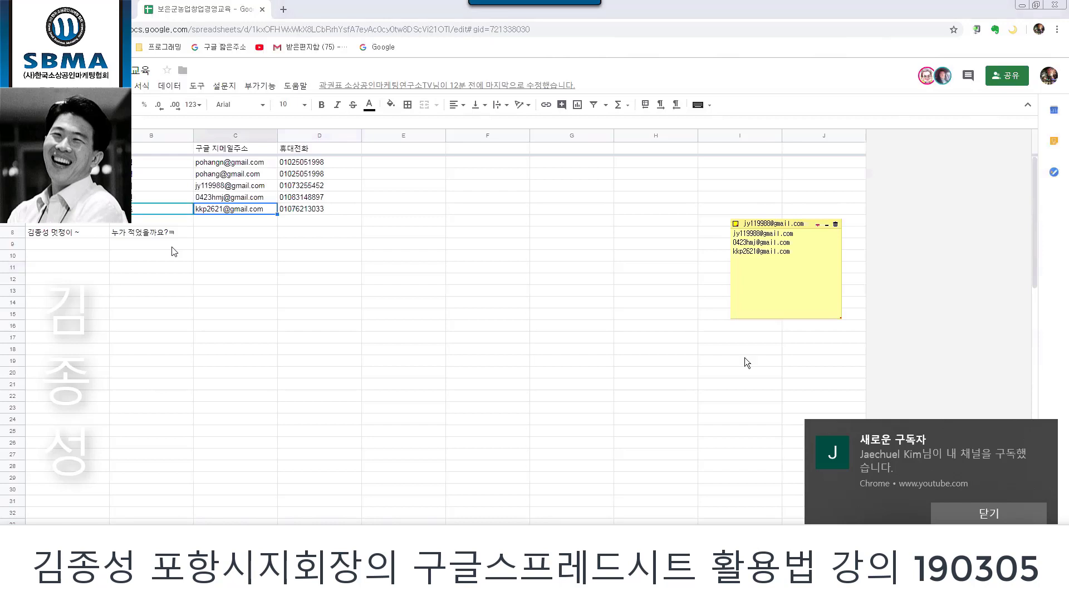
# Step: Share the spreadsheet with an additional collaborator by pasting the copied e-mail address and sending the invitation
pyautogui.click(1002, 83)
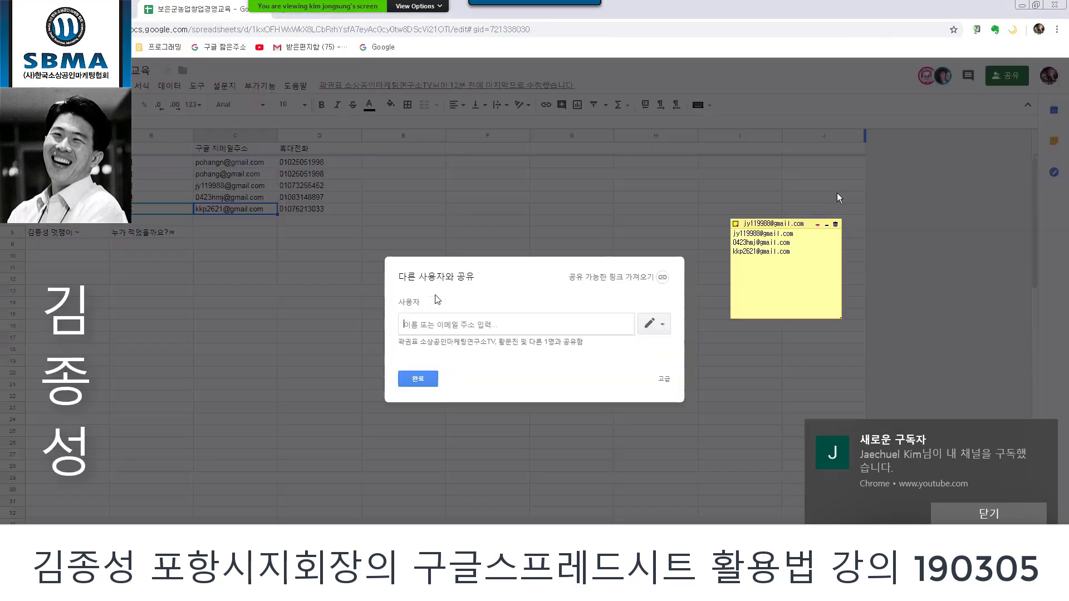
pyautogui.hotkey('ctrl', 'v')
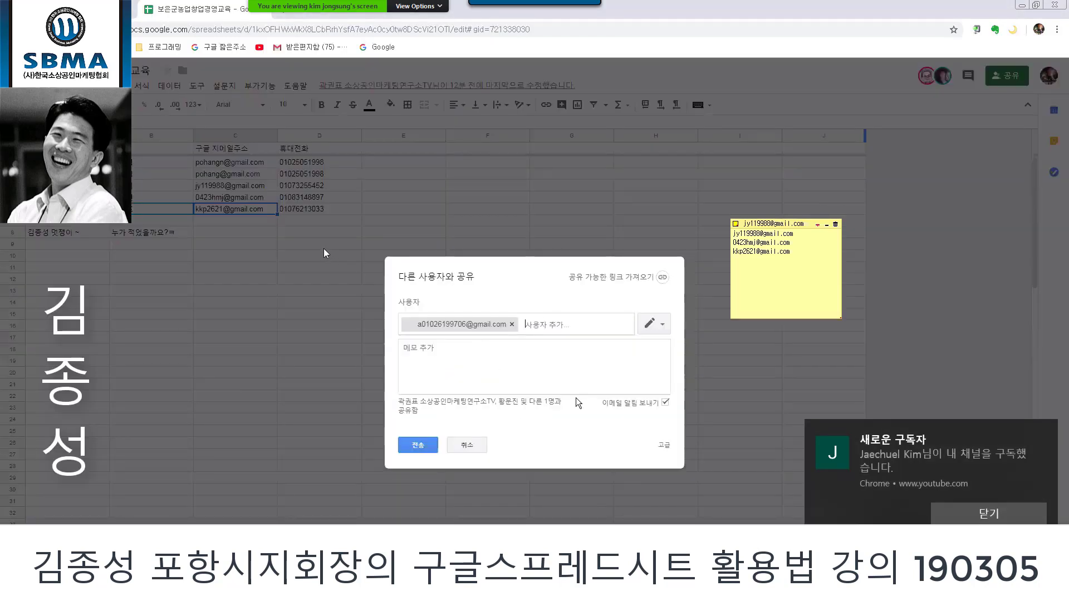
pyautogui.click(418, 445)
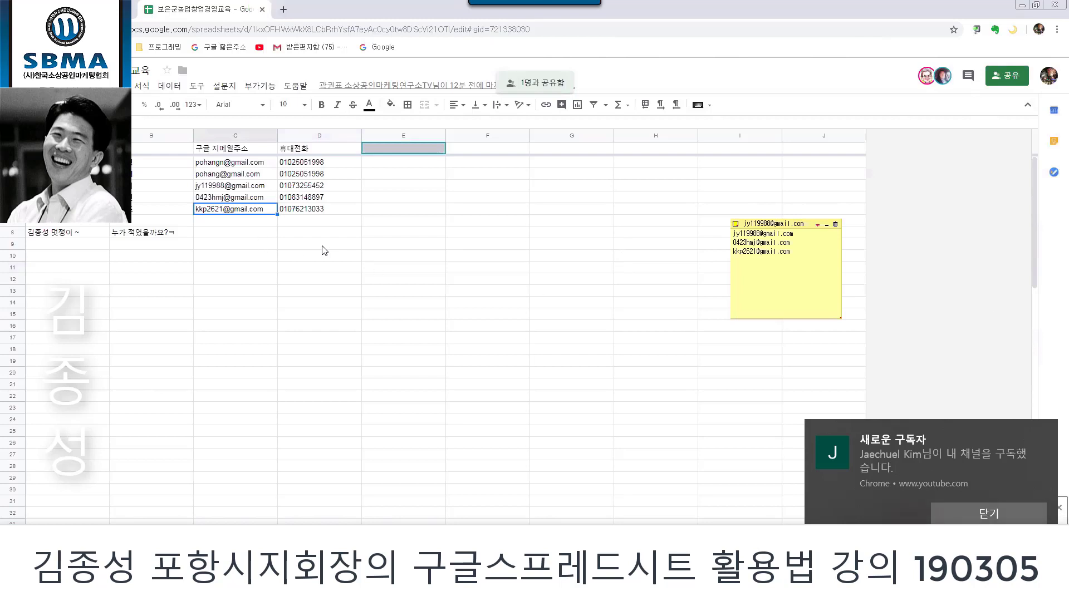
# Step: Enter the column header 블로그주소 in cell E1
pyautogui.write('블로그주소')
pyautogui.press('Tab')
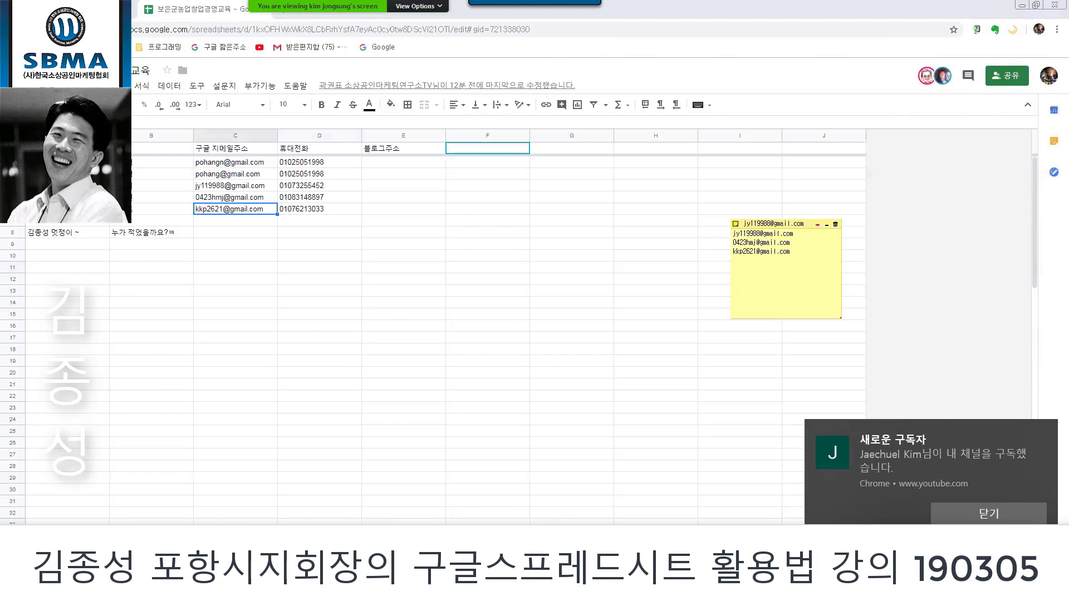
# Step: Paste one more collaborator's e-mail address into the sharing invitation and send it
pyautogui.click(1008, 81)
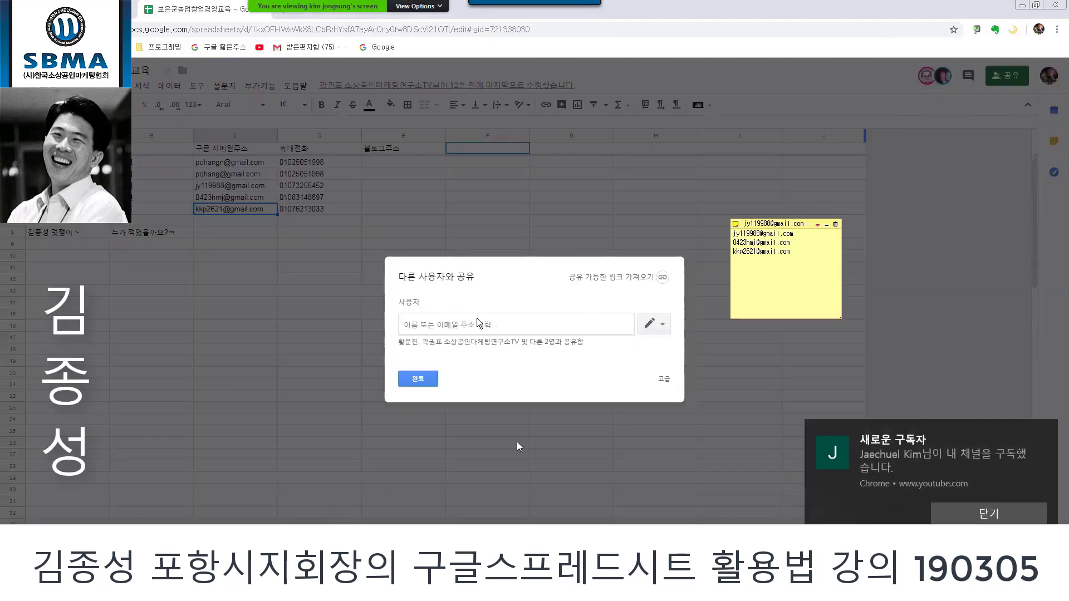
pyautogui.hotkey('ctrl', 'v')
pyautogui.click(409, 448)
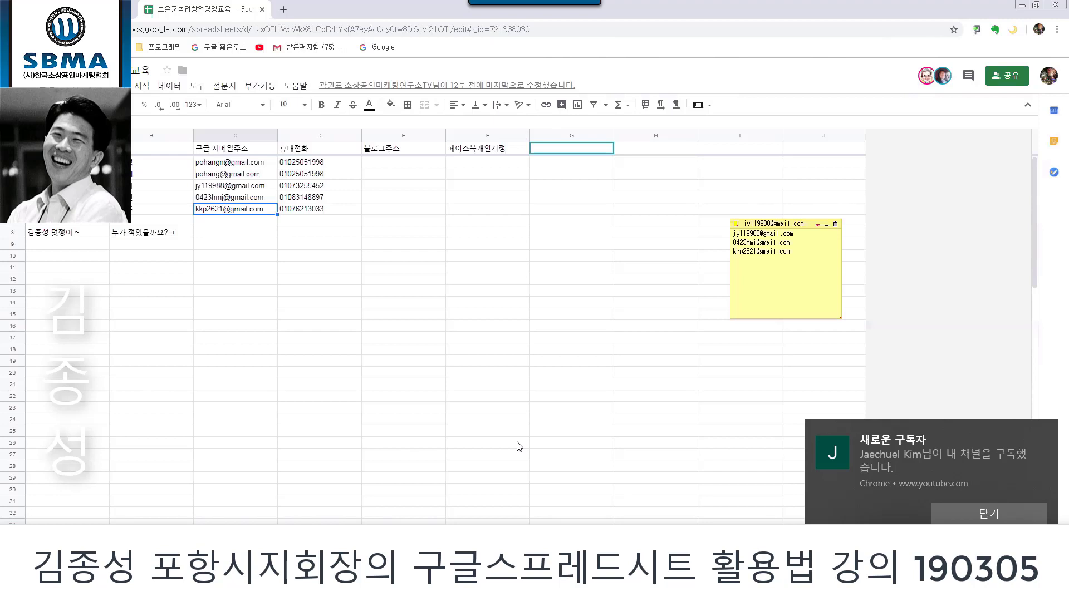
# Step: Enter the column header 페이지계정 in cell G1 and dismiss the mirrored phone window
pyautogui.write('페이지계정')
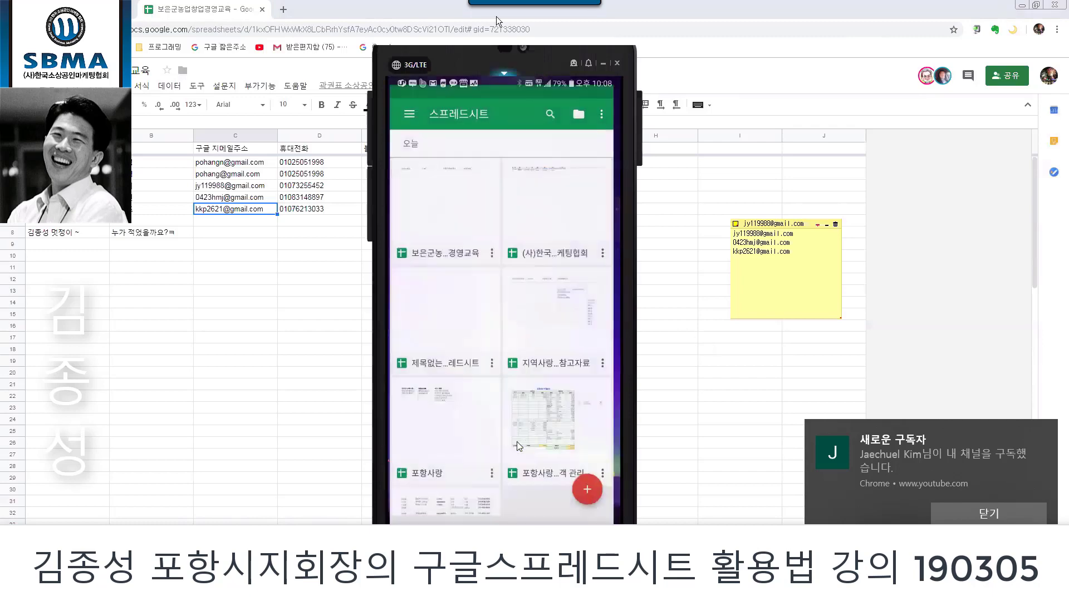
pyautogui.moveTo(549, 65); pyautogui.dragTo(874, 73)
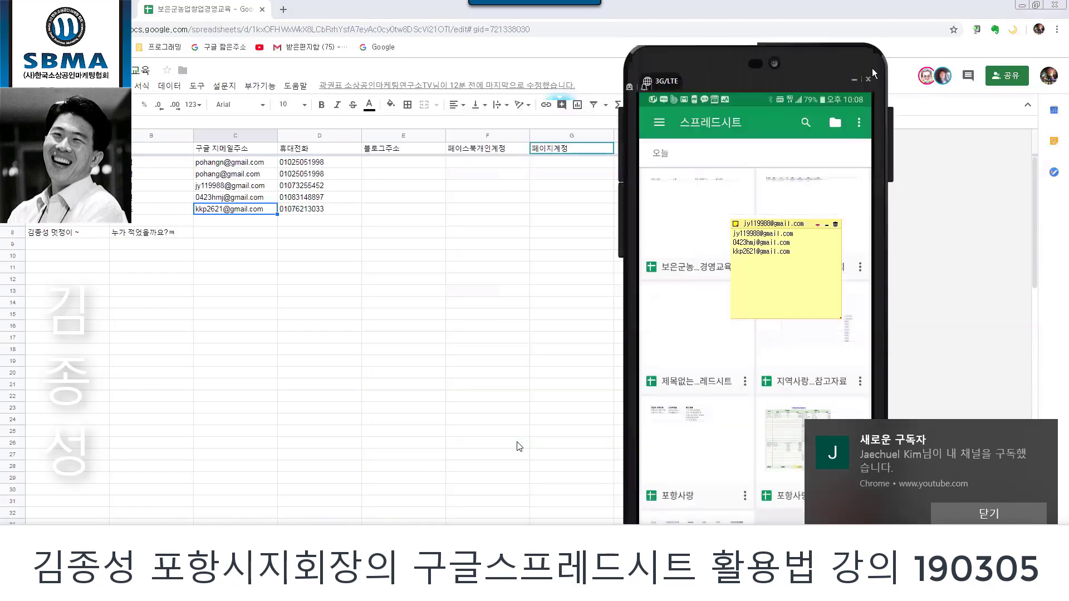
pyautogui.click(867, 78)
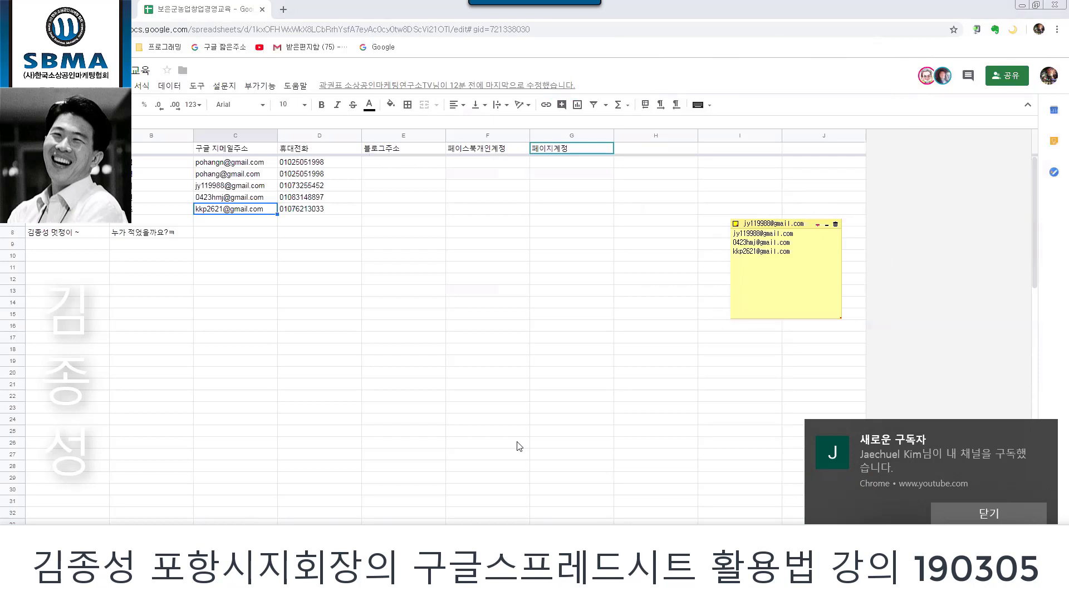
# Step: Switch to the lecture presentation and page through the closing and sharing slides back to the 구글 스프레드시트 smartphone installation slide
pyautogui.hotkey('alt', 'Tab')
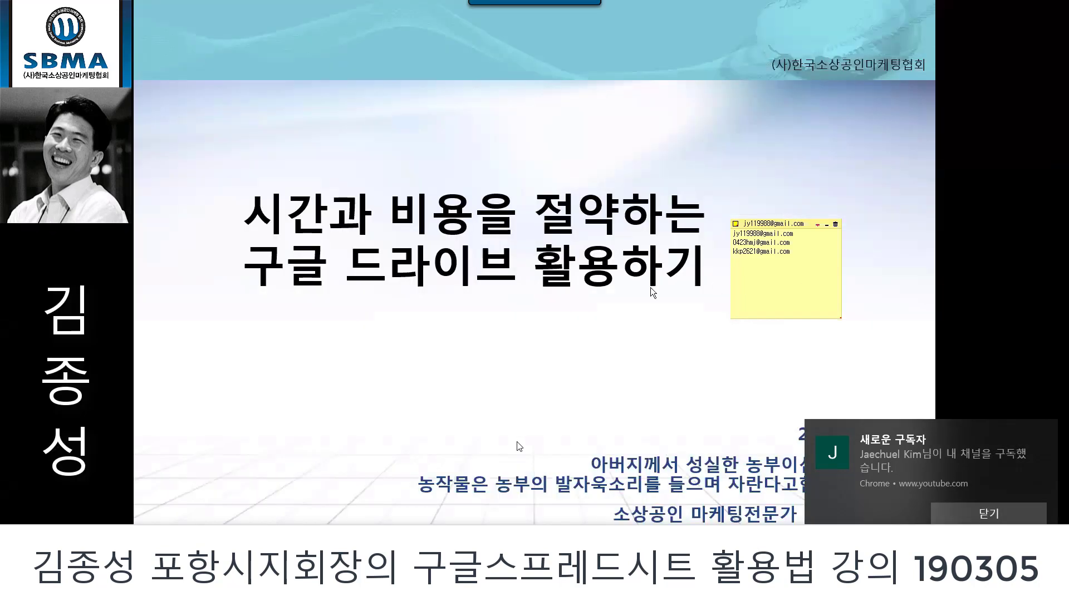
pyautogui.press('Right')
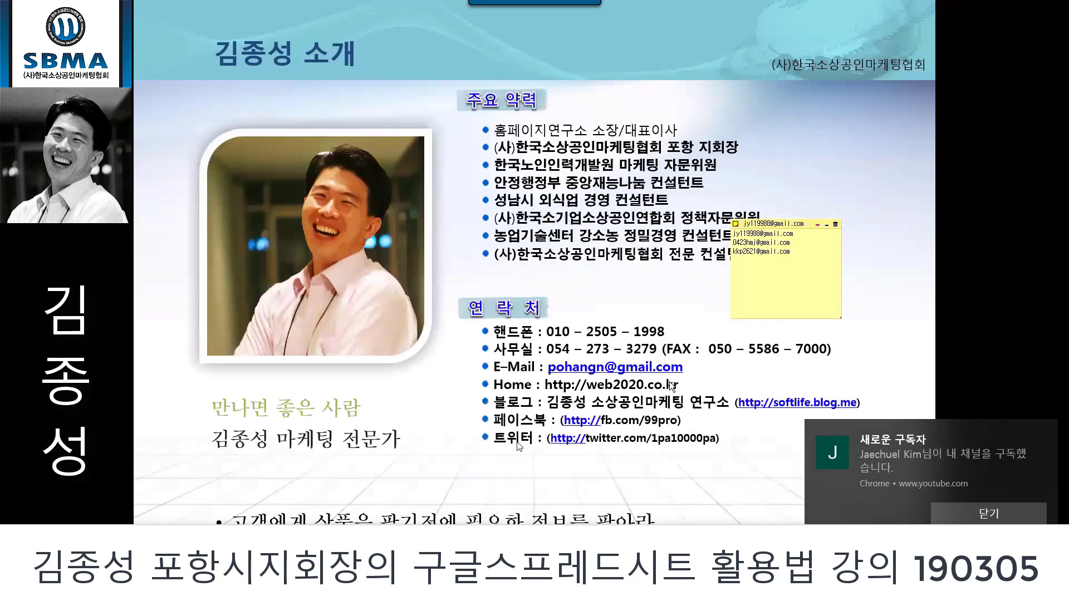
pyautogui.press('Right')
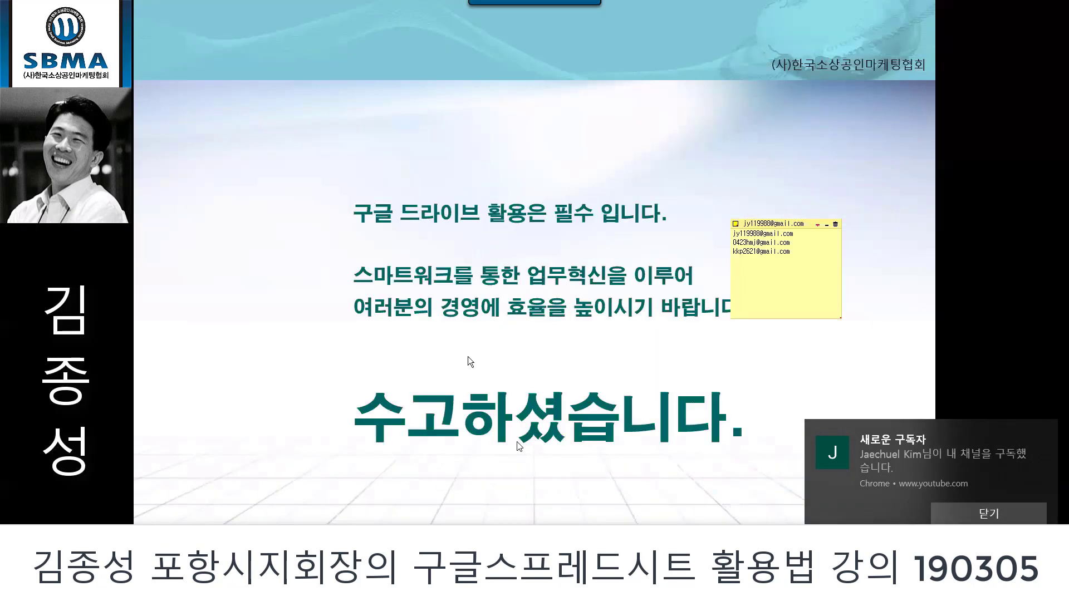
pyautogui.press('Left')
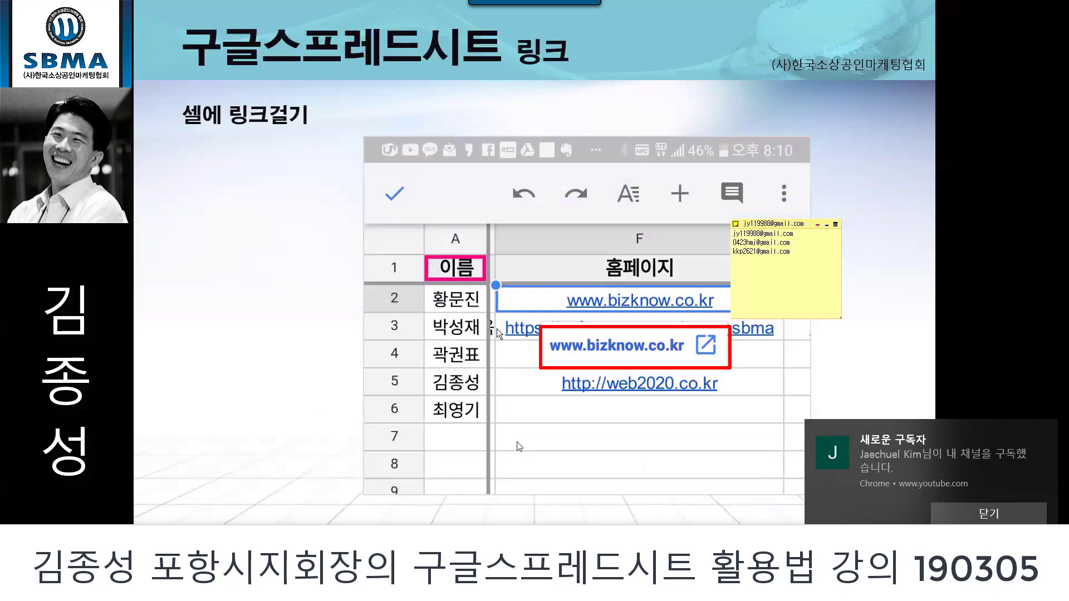
pyautogui.press('Left')
pyautogui.press('Left')
pyautogui.press('Left')
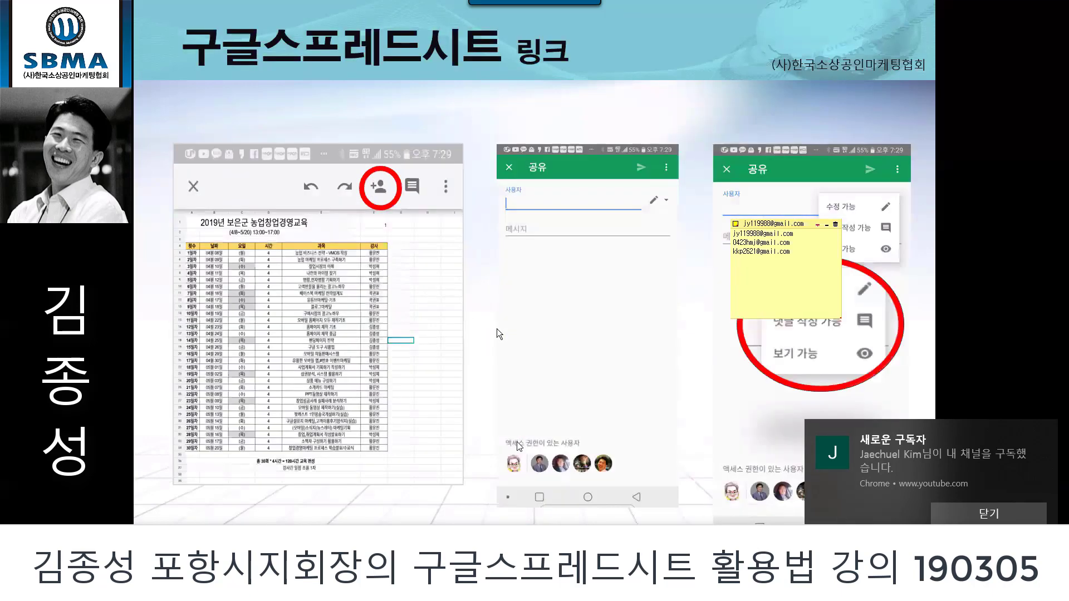
pyautogui.press('Left')
pyautogui.press('Left')
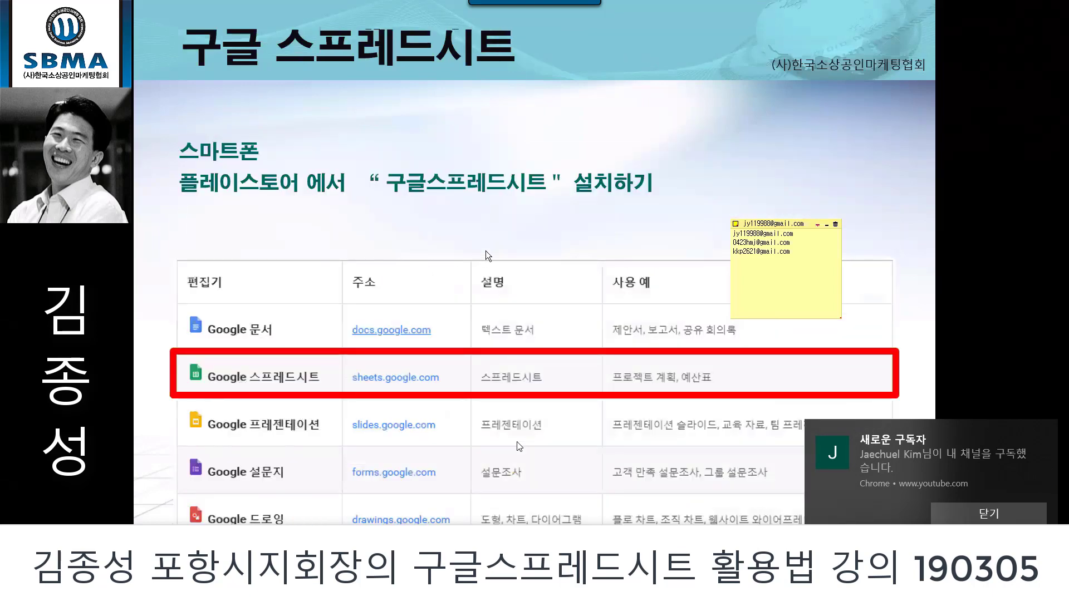
# Step: Advance to the 구글스프레스시트 활용 slide and dismiss the yellow sticky note and the new-subscriber notification
pyautogui.press('Right')
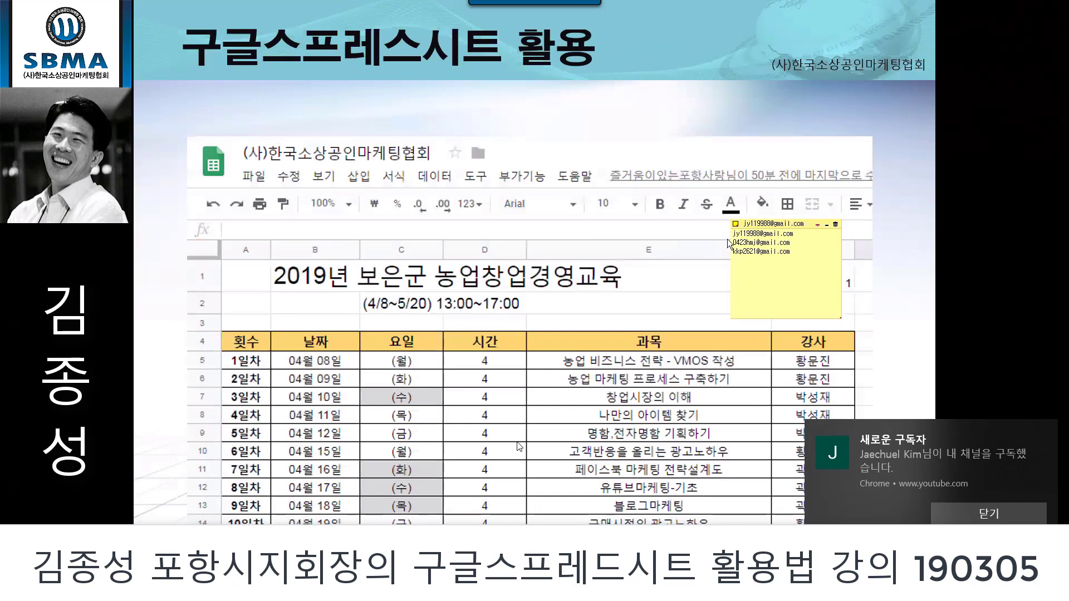
pyautogui.click(817, 224)
pyautogui.click(907, 269)
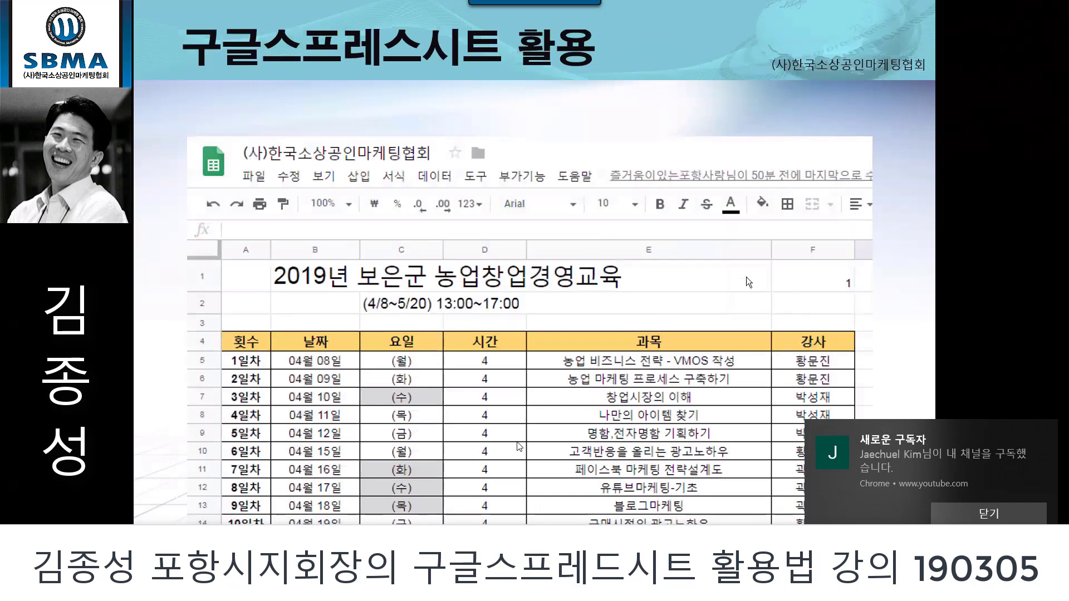
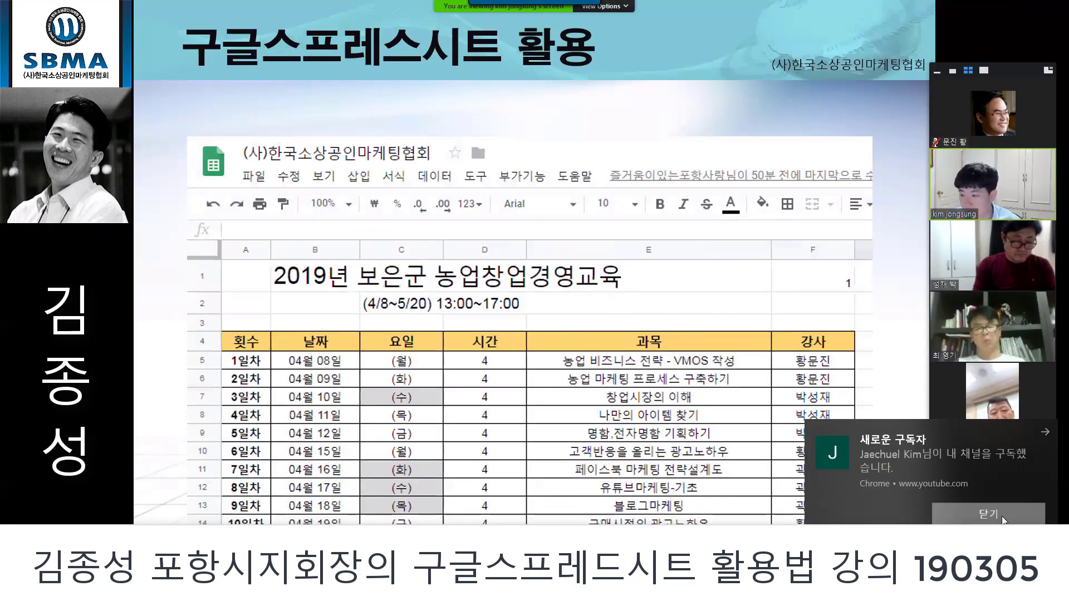
pyautogui.click(1002, 521)
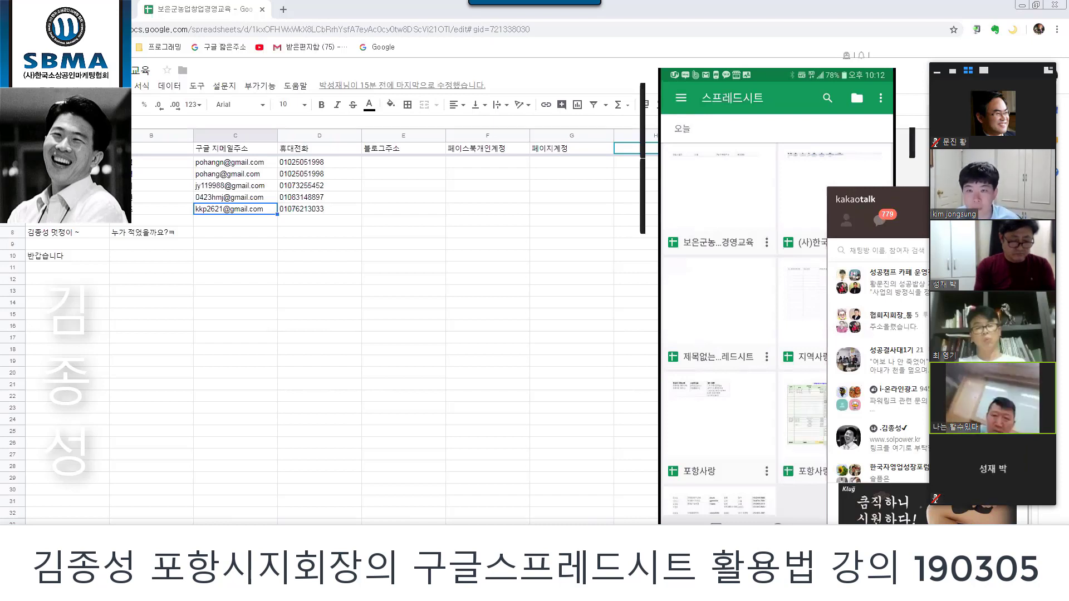
# Step: Clear all notifications on the mirrored phone and put its window away from the 구글스프레드시트 새로만들기 slide
pyautogui.hotkey('alt', 'Tab')
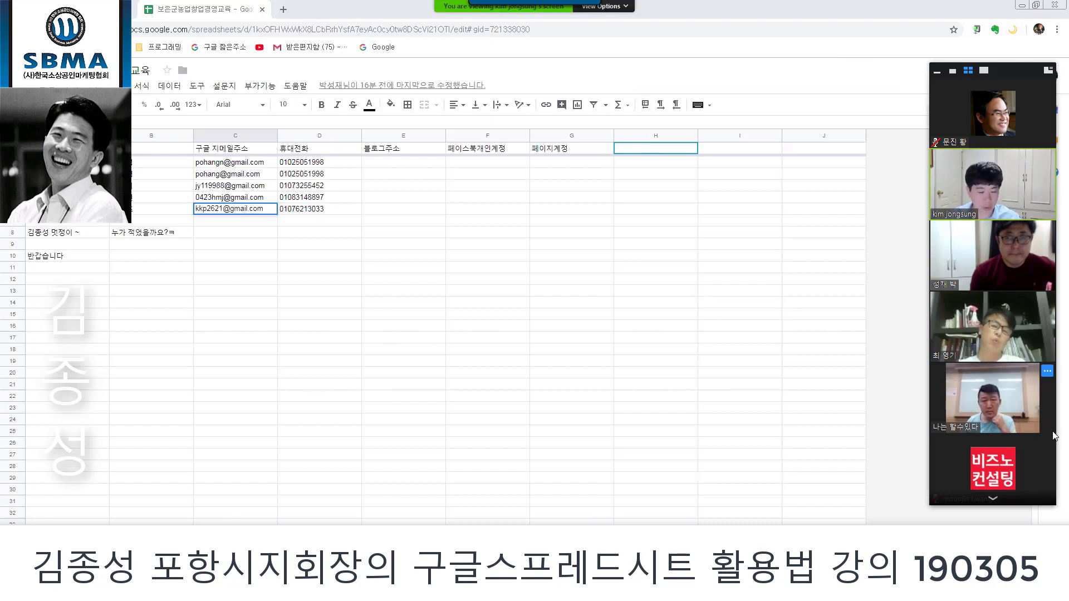
pyautogui.moveTo(1037, 109); pyautogui.dragTo(963, 113)
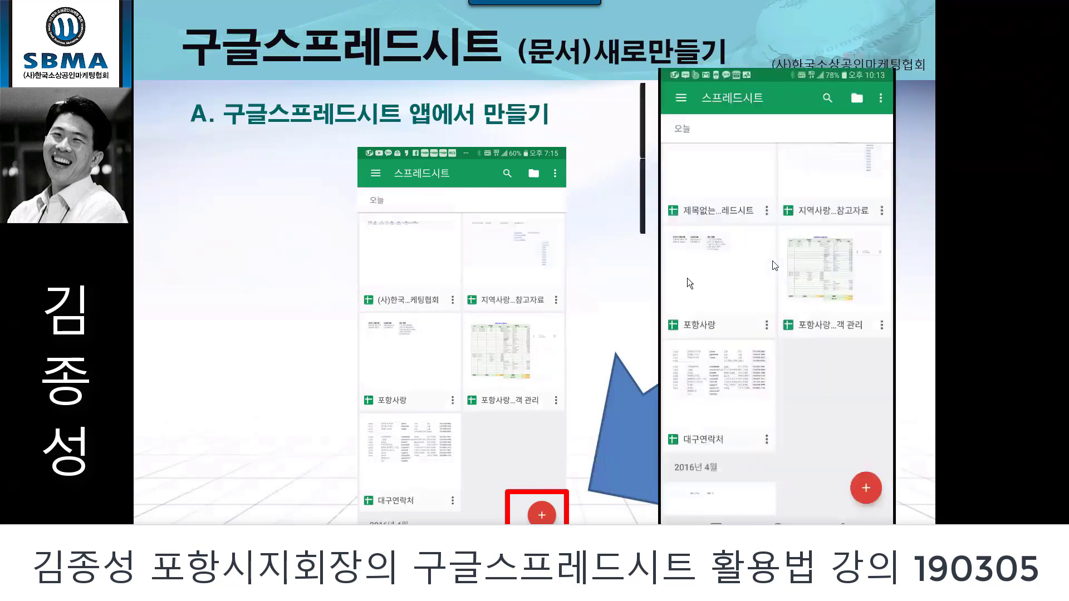
pyautogui.click(773, 77)
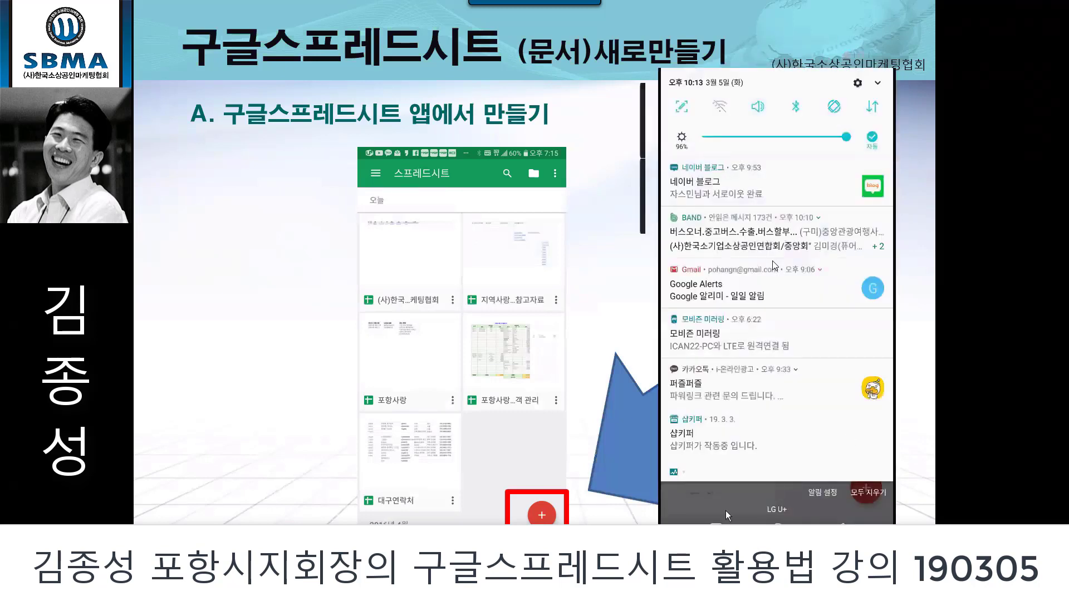
pyautogui.click(878, 494)
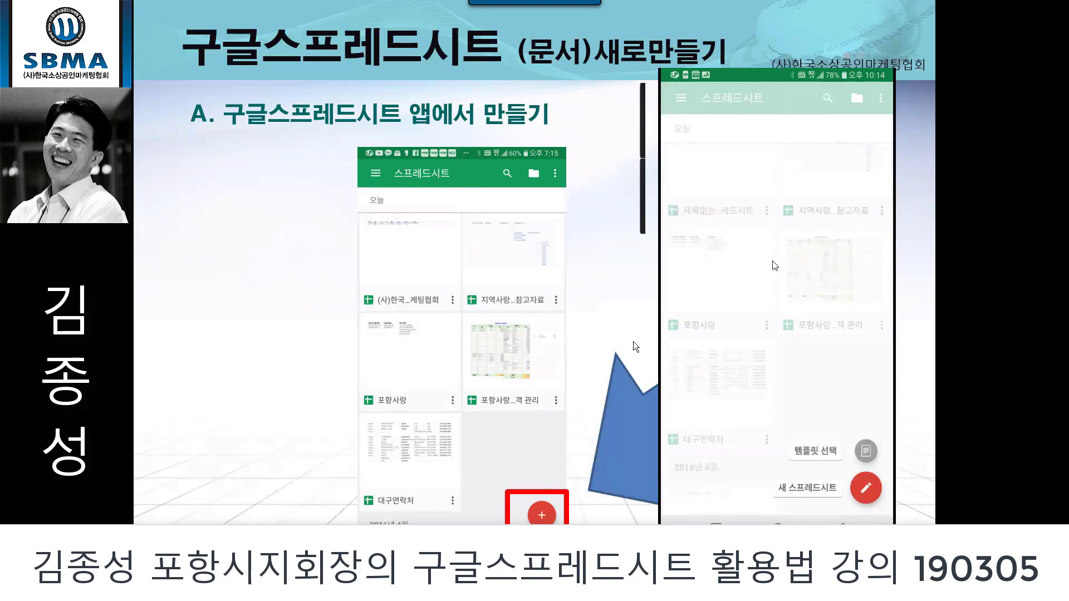
pyautogui.click(783, 61)
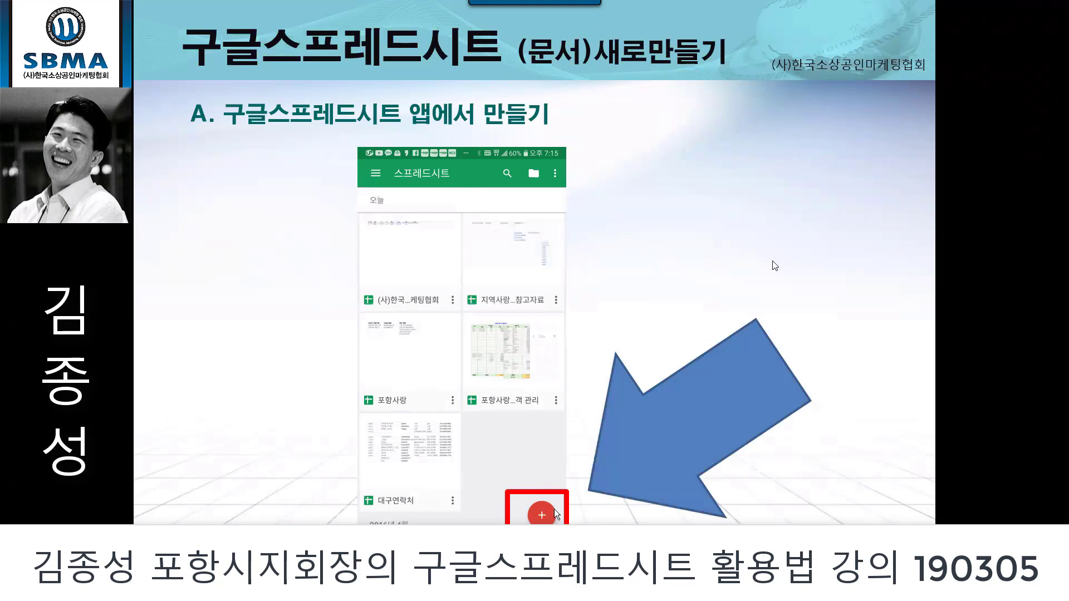
# Step: Page through the slides on creating a spreadsheet in the Google Sheets app and in Google Drive
pyautogui.click(658, 338)
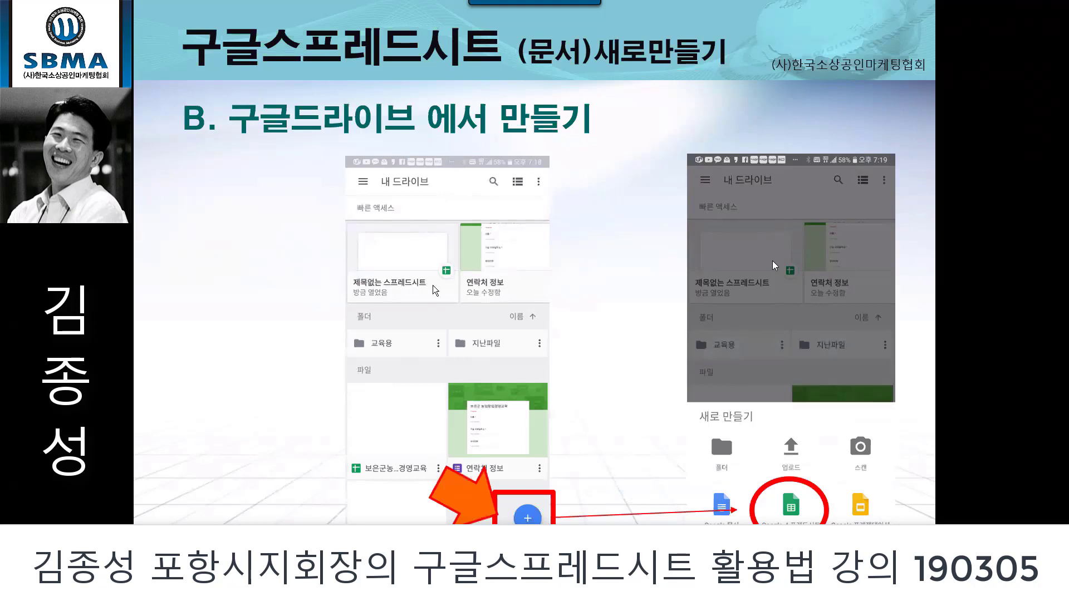
pyautogui.press('Left')
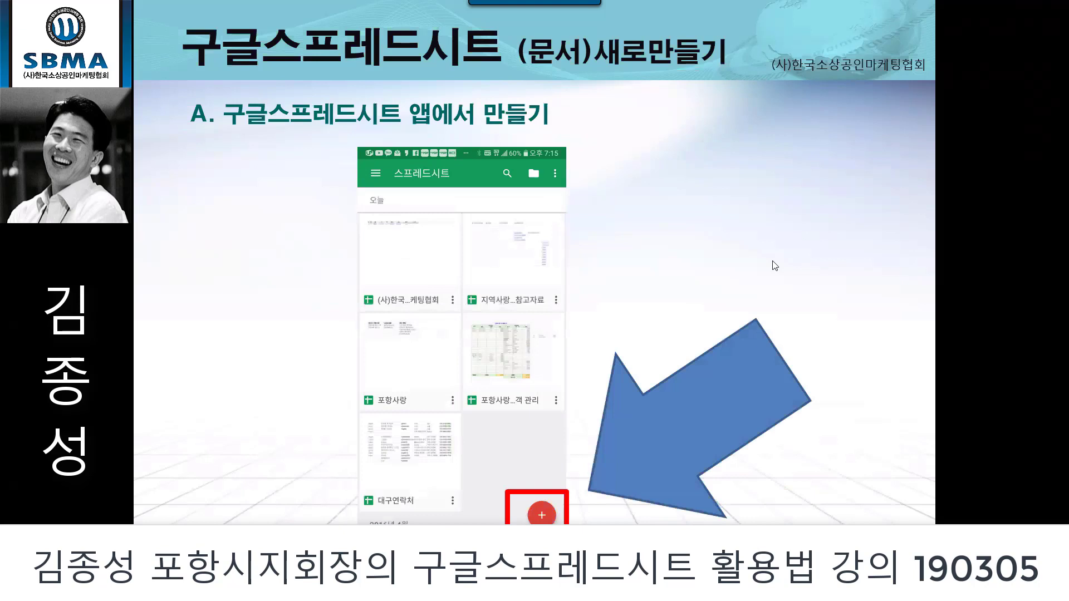
pyautogui.press('Right')
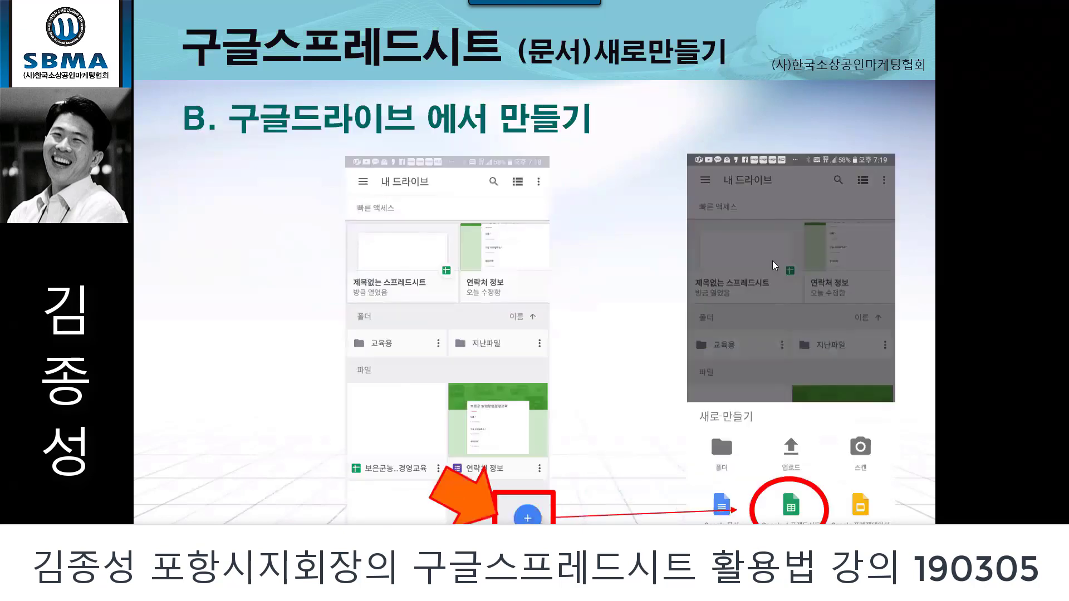
pyautogui.press('Right')
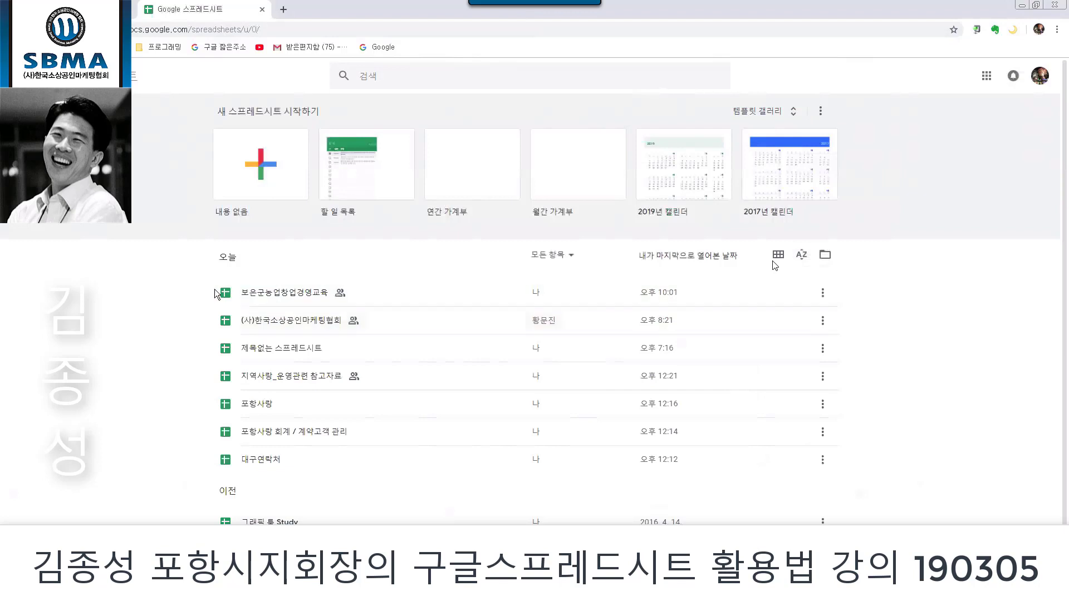
# Step: Switch to the Google Sheets home page in the browser and open Google Drive from there
pyautogui.scroll(-2, 230, 282)
pyautogui.scroll(2, 774, 266)
pyautogui.click(136, 76)
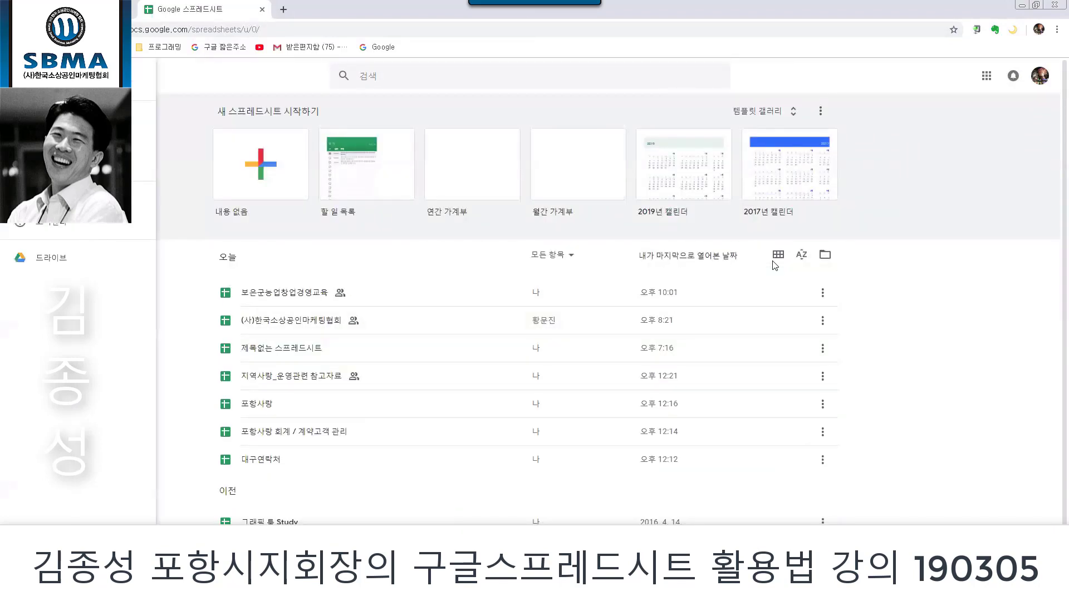
pyautogui.click(61, 257)
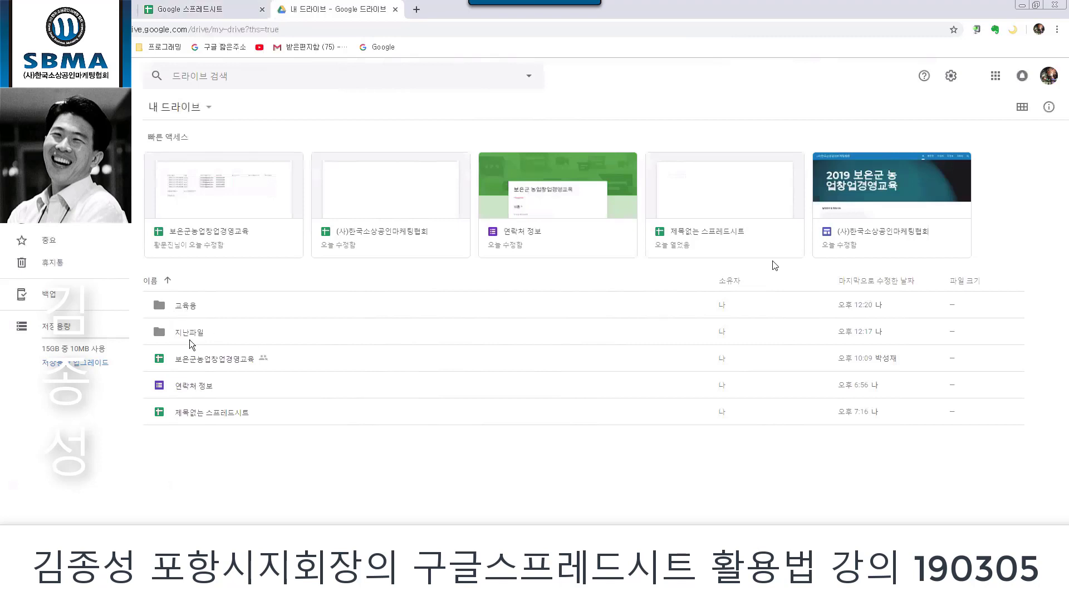
# Step: Review the 교육용 folder's available actions and its contents, and return to My Drive
pyautogui.click(193, 303)
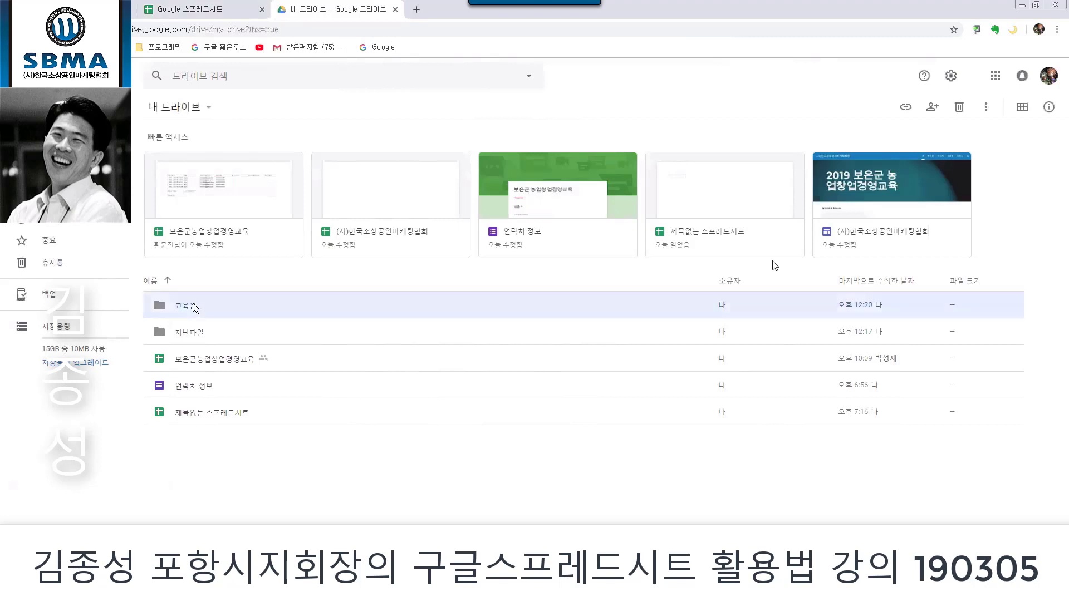
pyautogui.rightClick(193, 305)
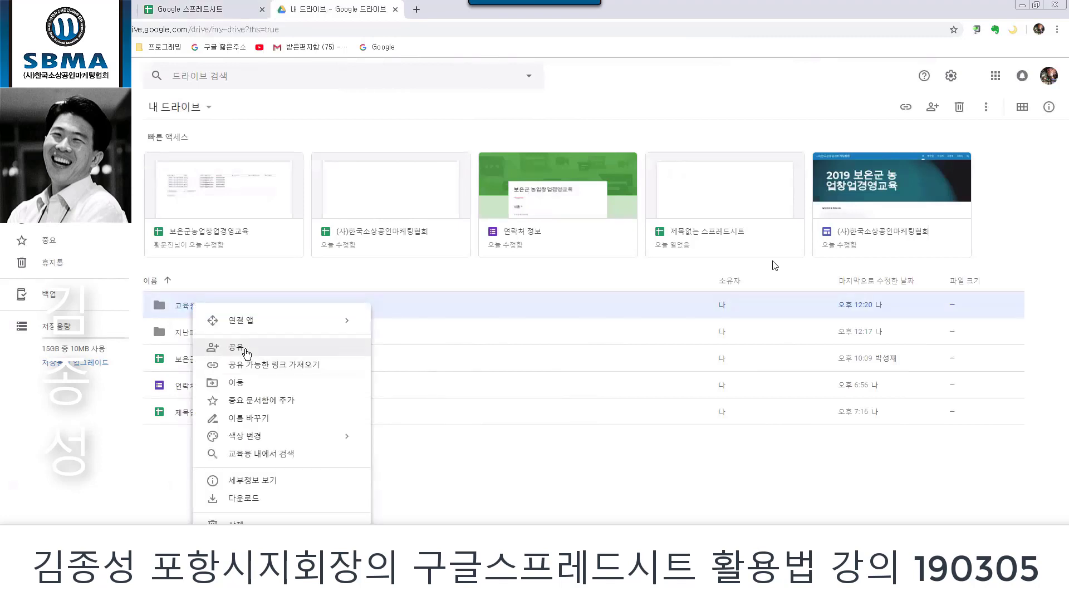
pyautogui.click(470, 489)
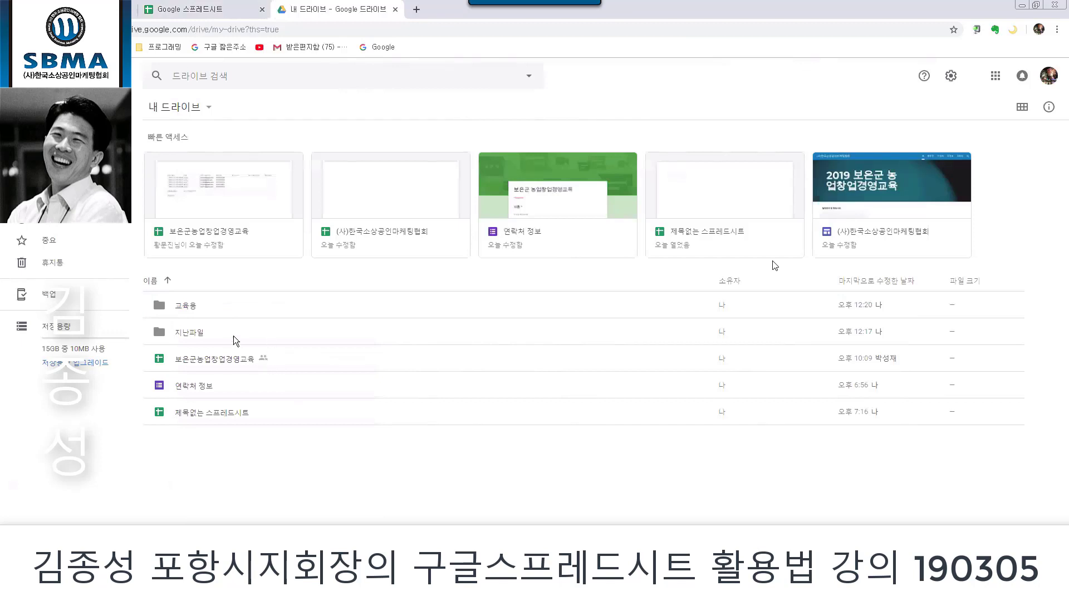
pyautogui.click(195, 310)
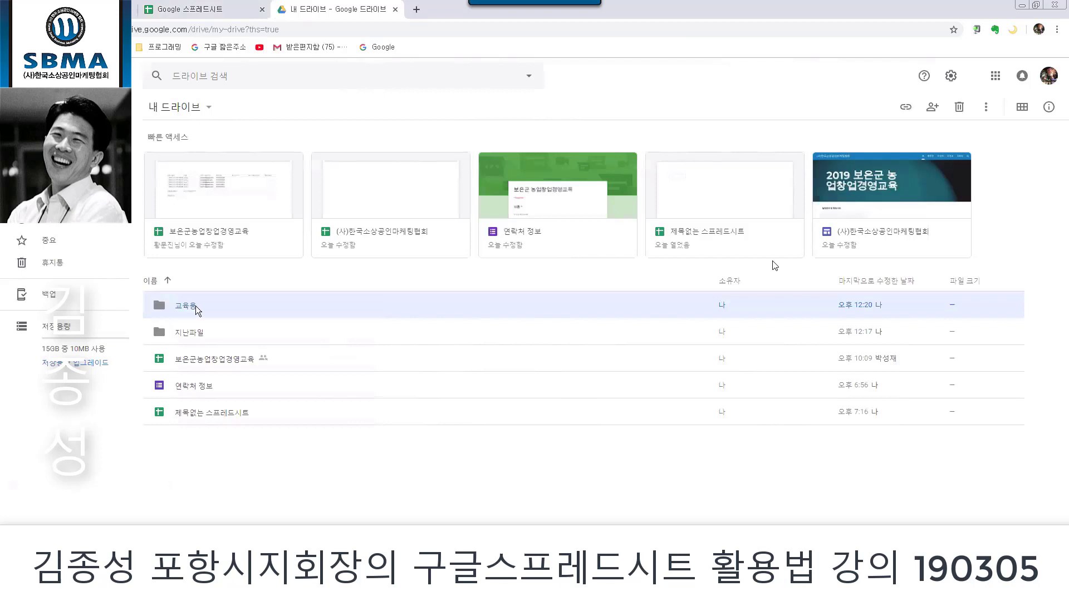
pyautogui.doubleClick(196, 308)
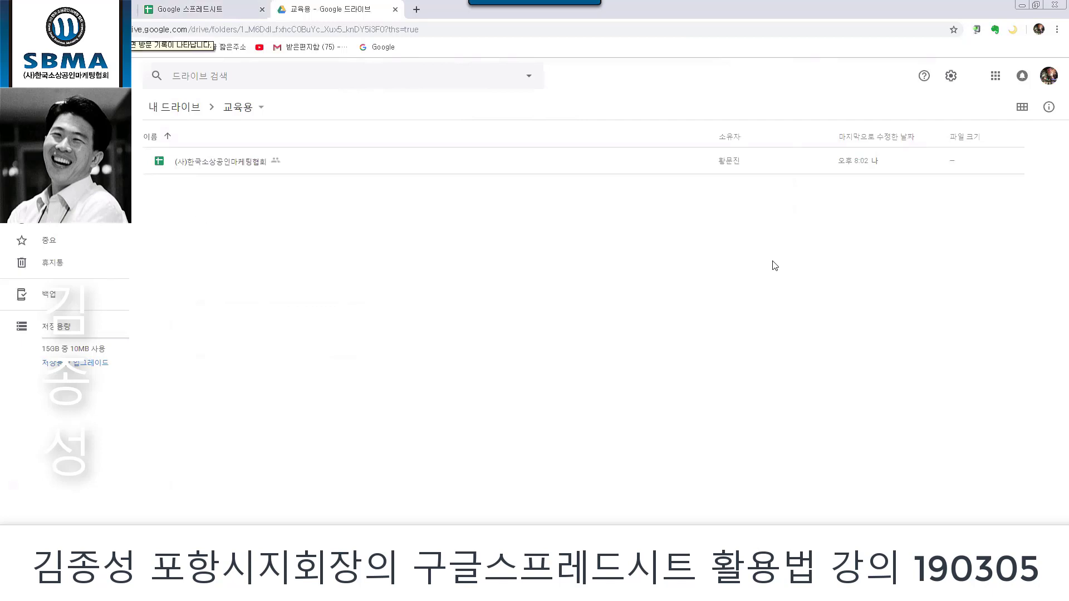
pyautogui.click(11, 29)
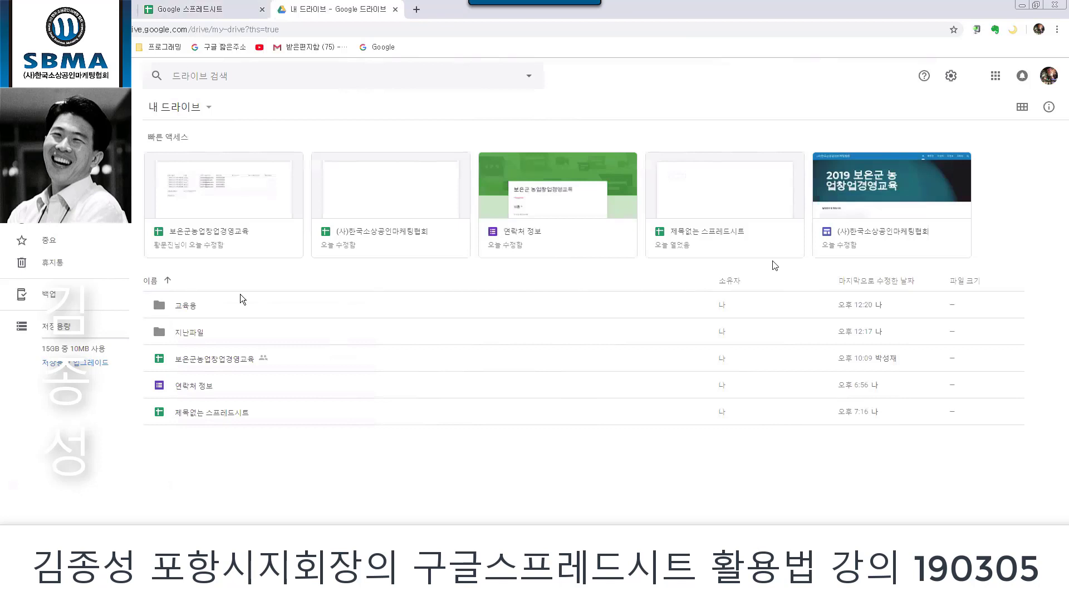
# Step: Open the (사)한국소상공인마케팅협회 spreadsheet from the 교육용 folder
pyautogui.click(179, 306)
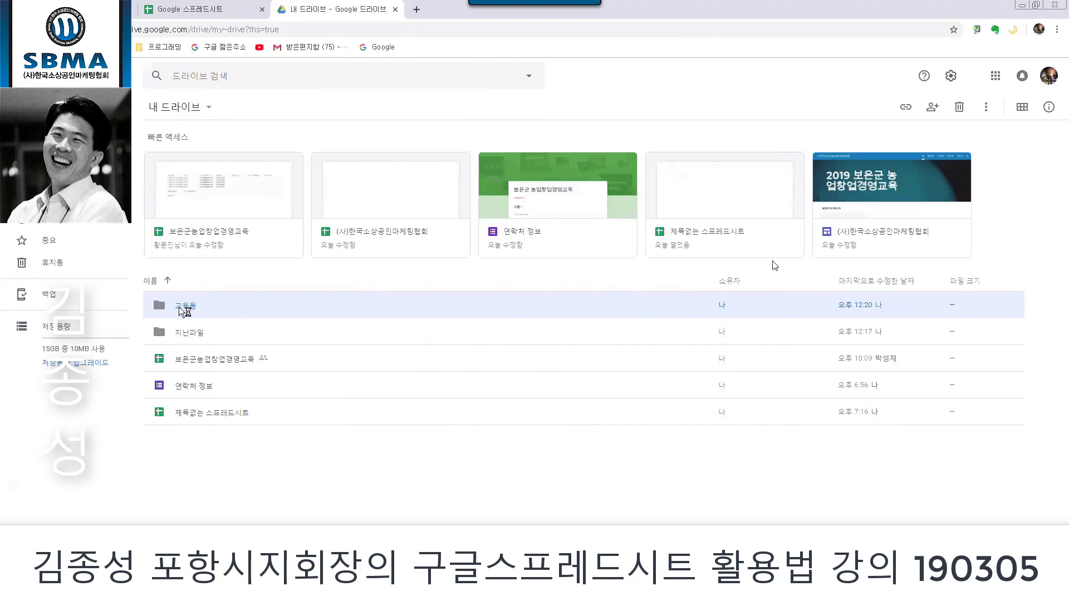
pyautogui.doubleClick(180, 310)
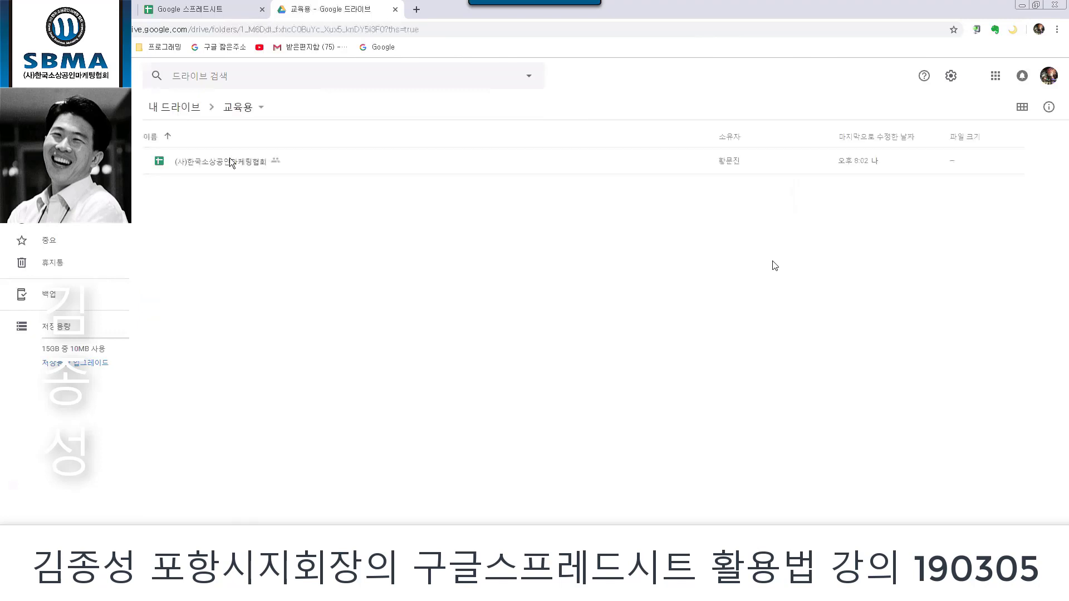
pyautogui.click(231, 162)
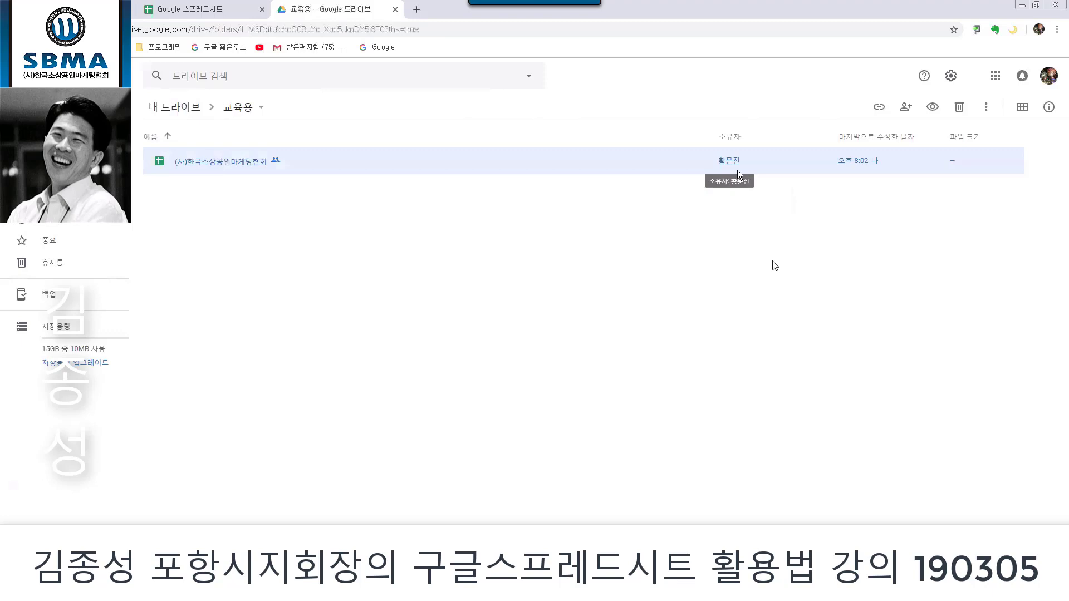
pyautogui.doubleClick(225, 167)
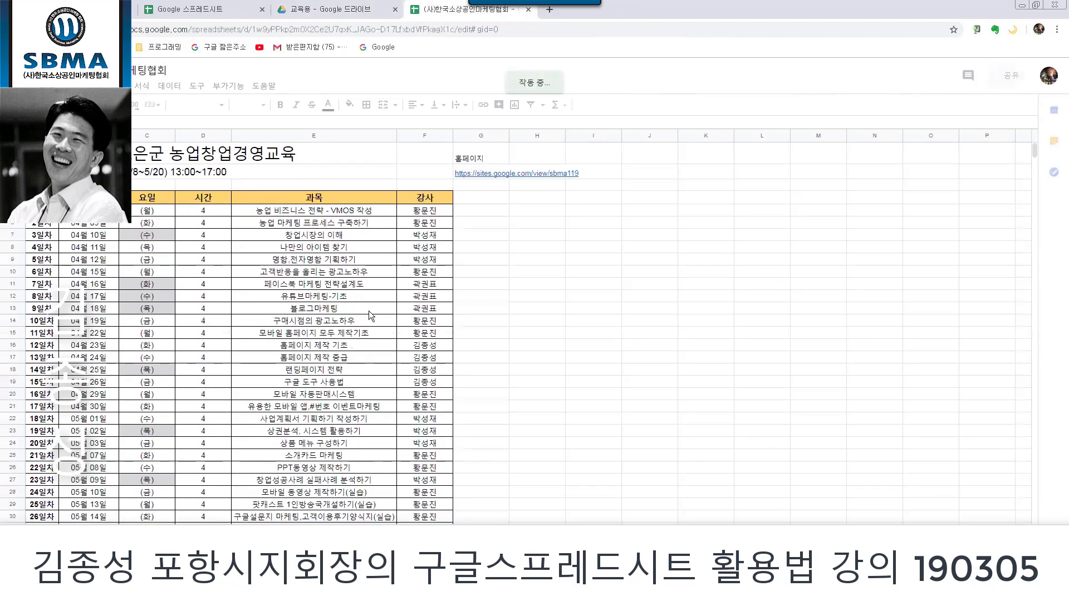
# Step: Look through the whole 농업창업경영교육 schedule, from the first session to the notes below the table
pyautogui.click(300, 298)
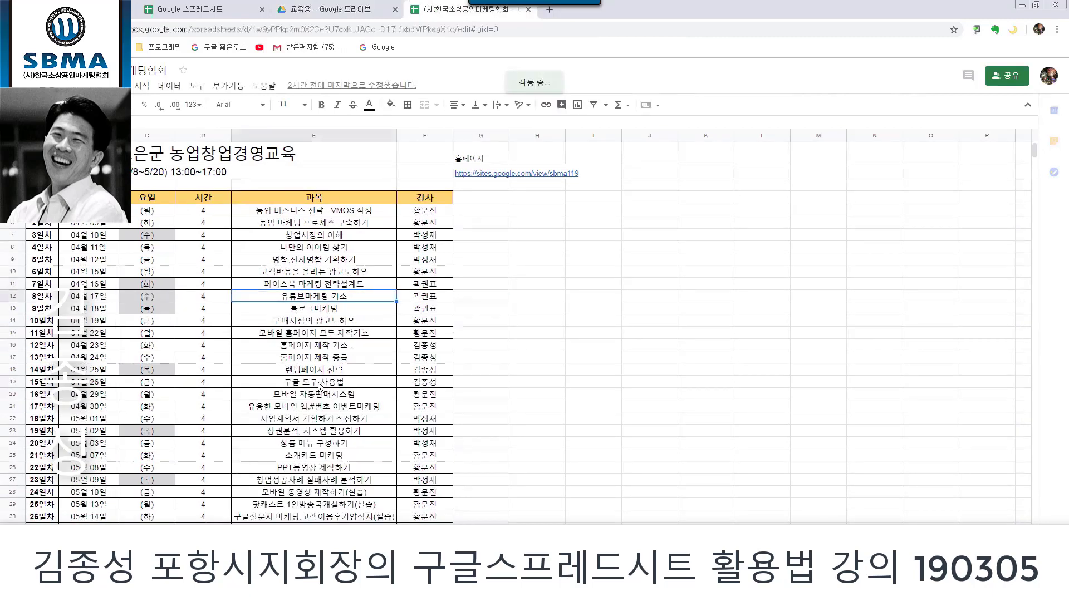
pyautogui.scroll(-4, 320, 387)
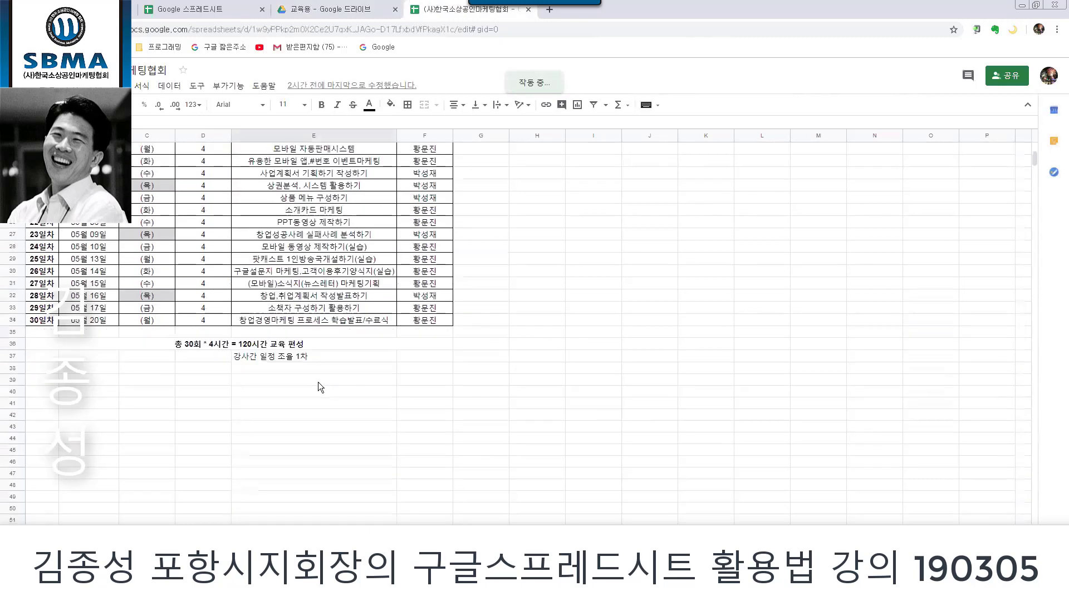
pyautogui.scroll(4, 321, 387)
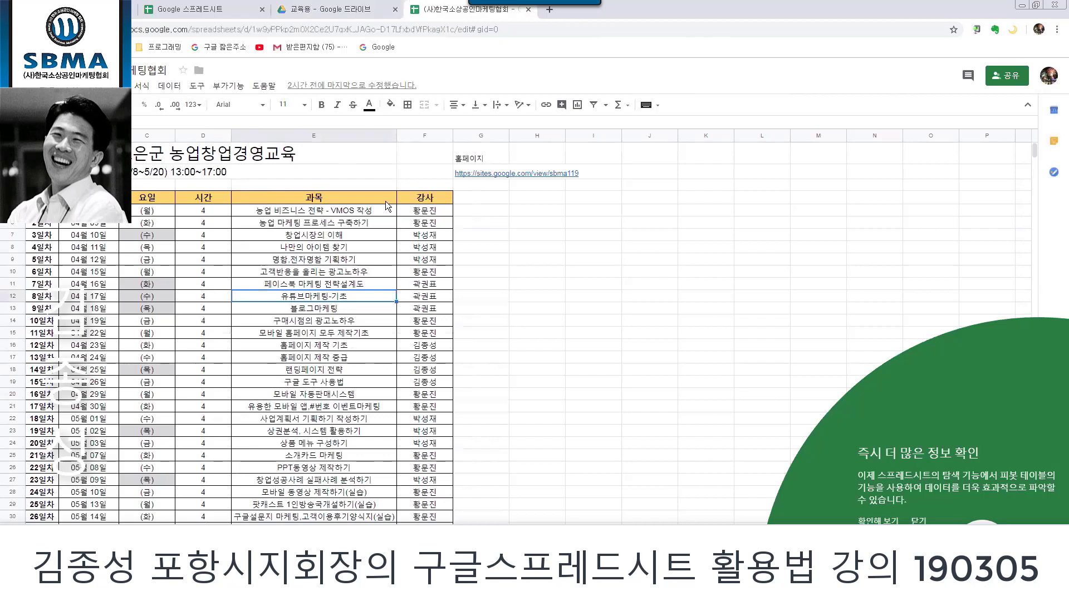
pyautogui.click(495, 195)
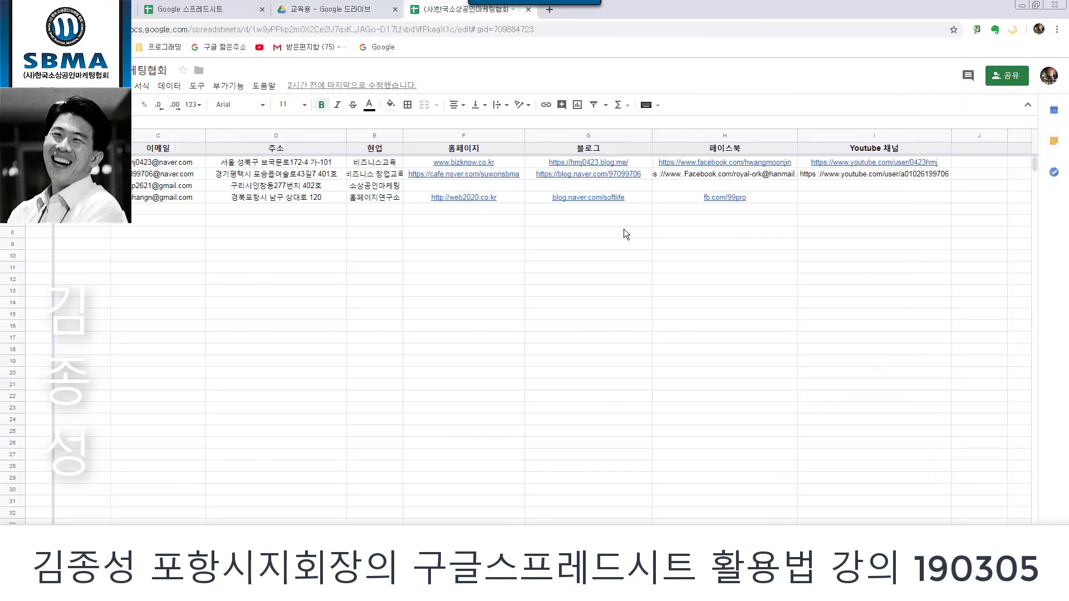
# Step: Compare the schedule sheet with the contact sheet and examine its 홈페이지, 블로그, 페이스북 and Youtube 채널 columns
pyautogui.hotkey('ctrl', 'shift', 'pageup')
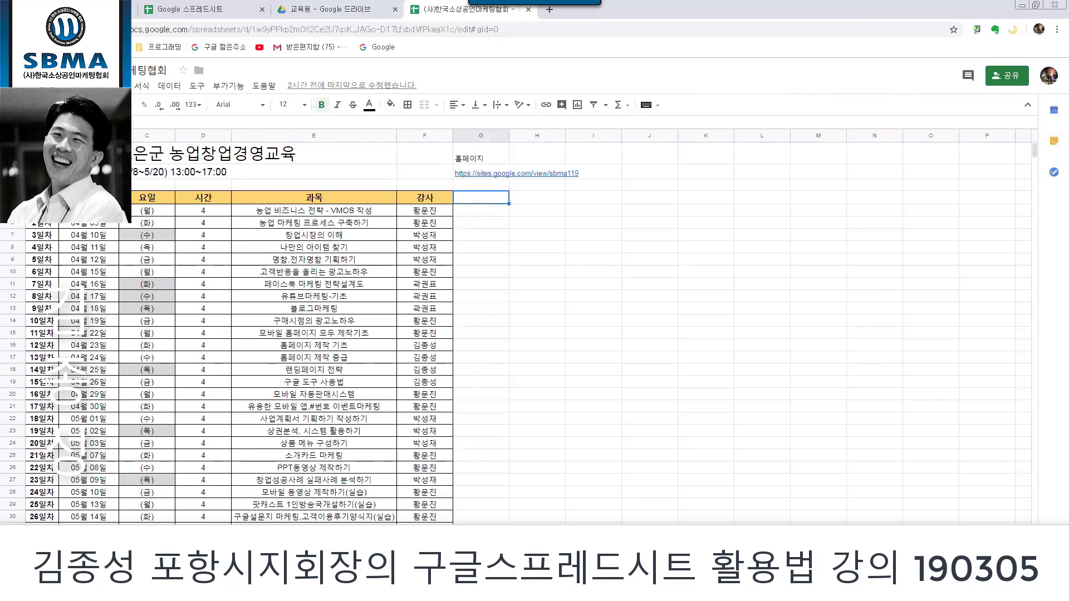
pyautogui.hotkey('ctrl', 'shift', 'pagedown')
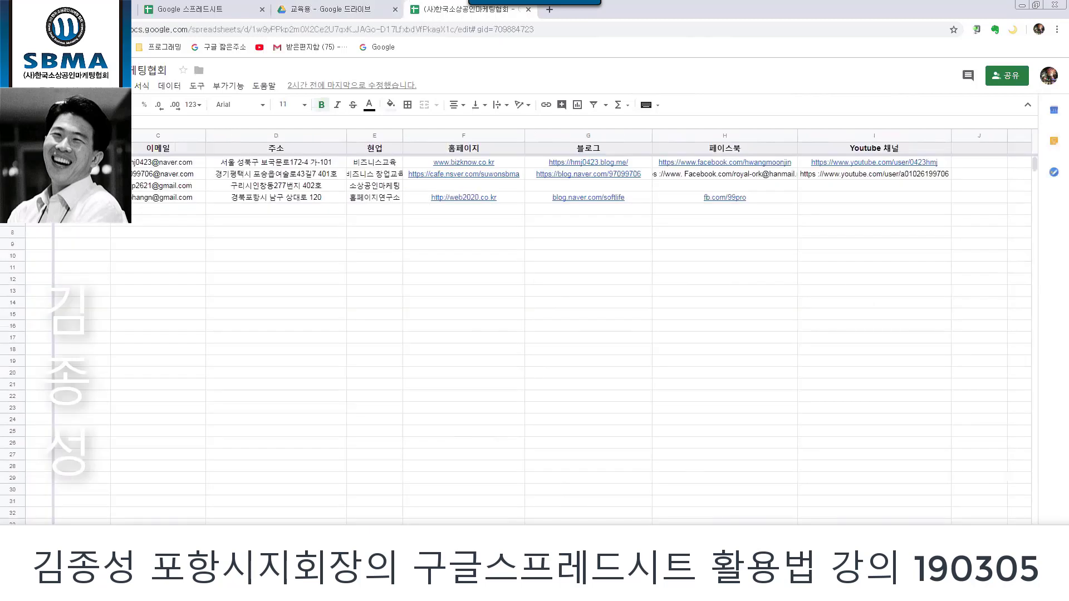
pyautogui.hscroll(4, 557, 334)
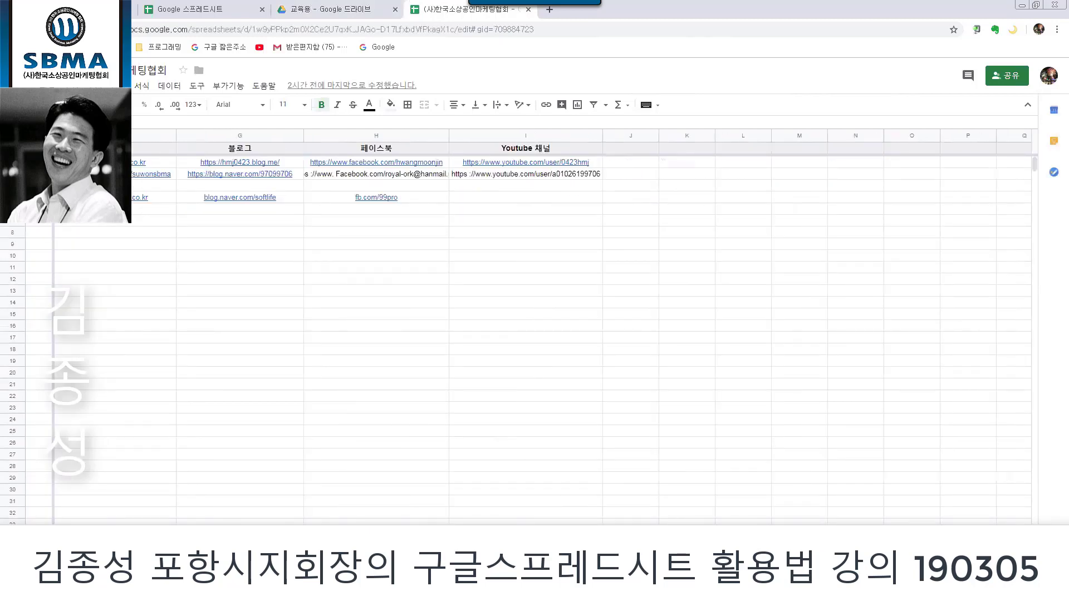
pyautogui.hscroll(-1, 557, 335)
pyautogui.hscroll(-3, 557, 334)
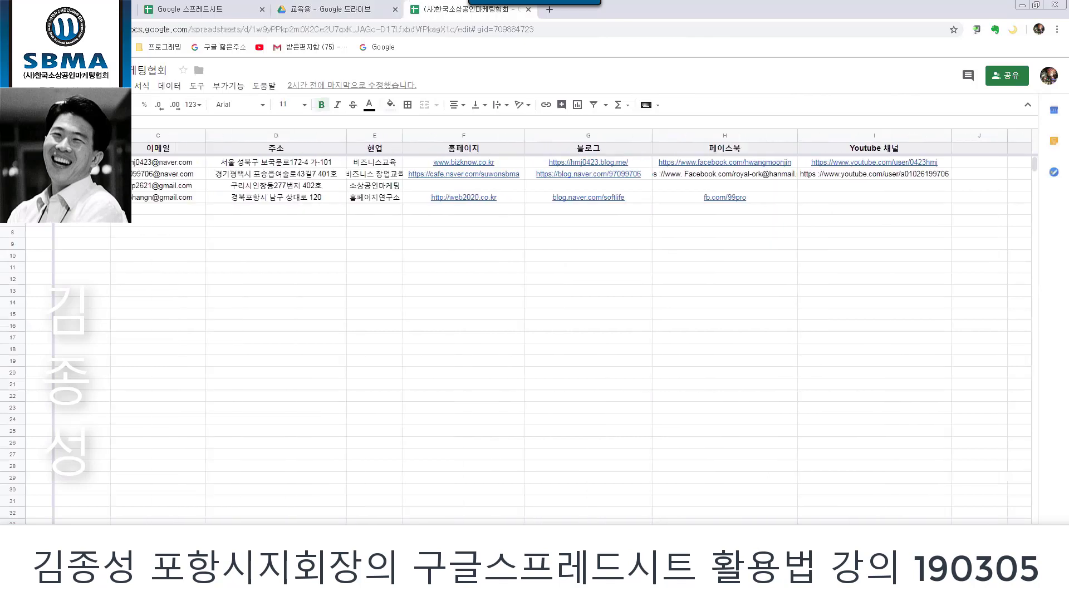
pyautogui.hscroll(1, 556, 334)
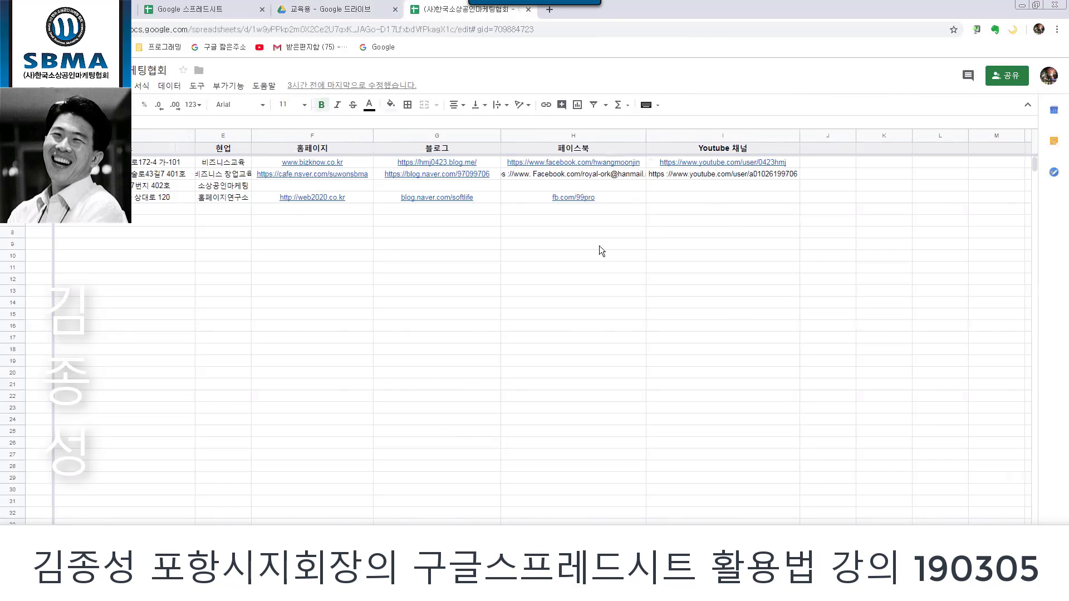
pyautogui.click(539, 222)
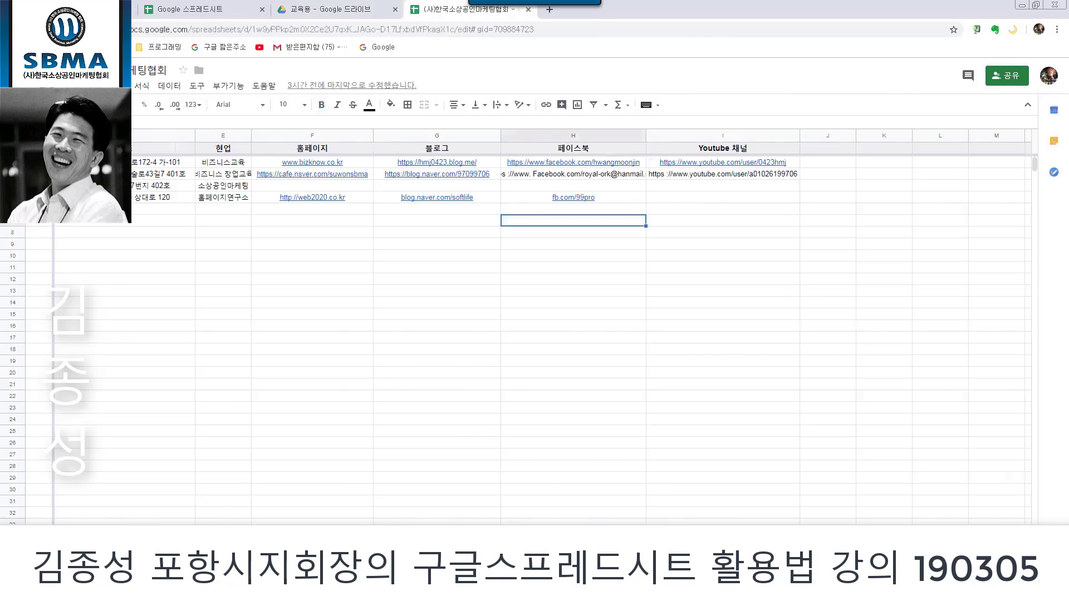
# Step: Check where the 페이스북 link in the last filled contact row leads
pyautogui.click(83, 184)
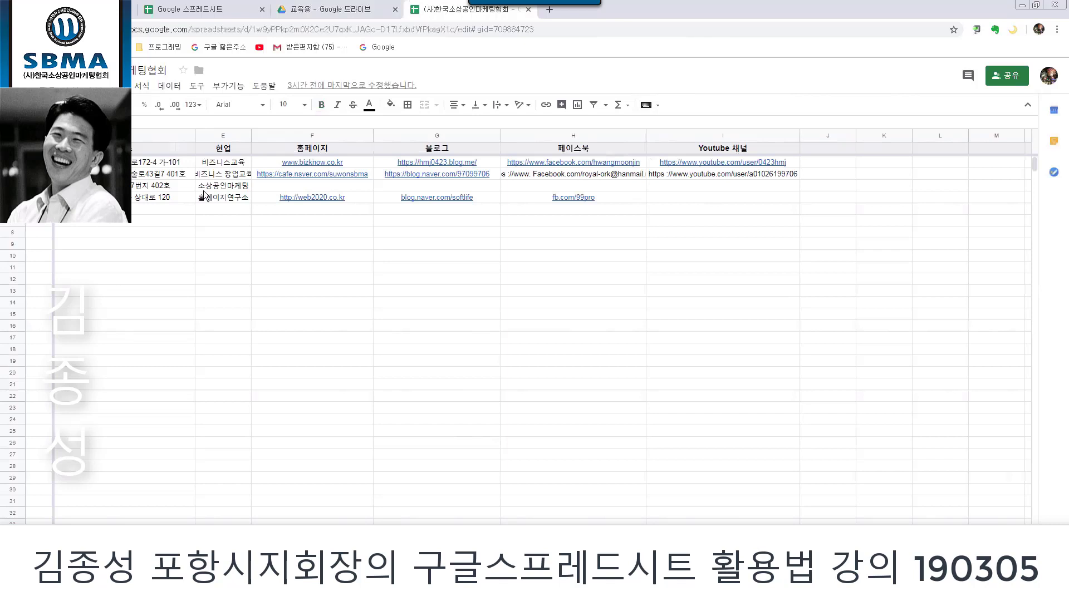
pyautogui.click(666, 198)
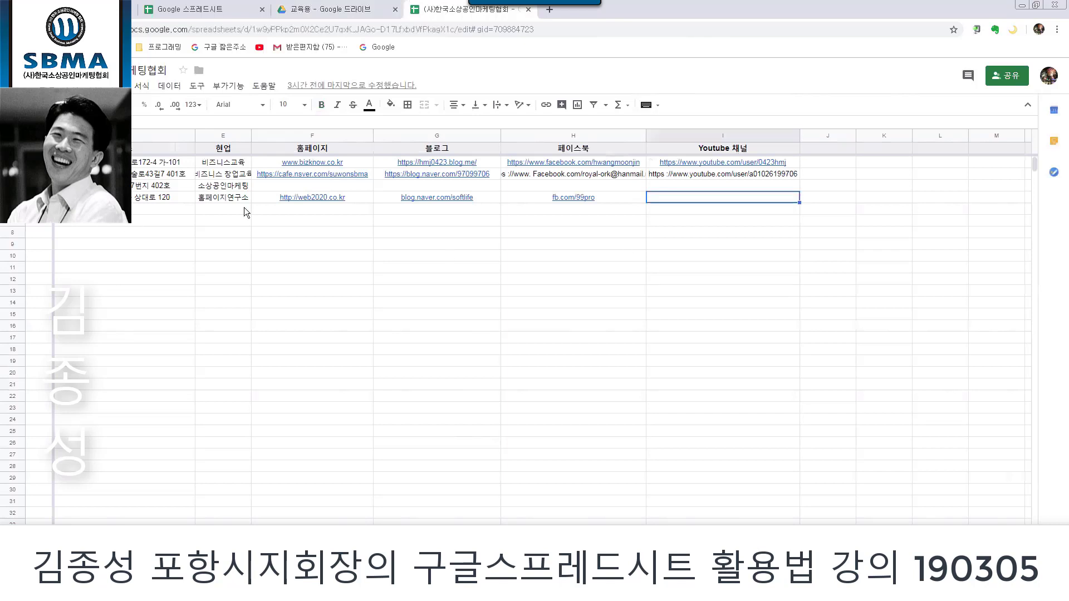
pyautogui.moveTo(622, 201)
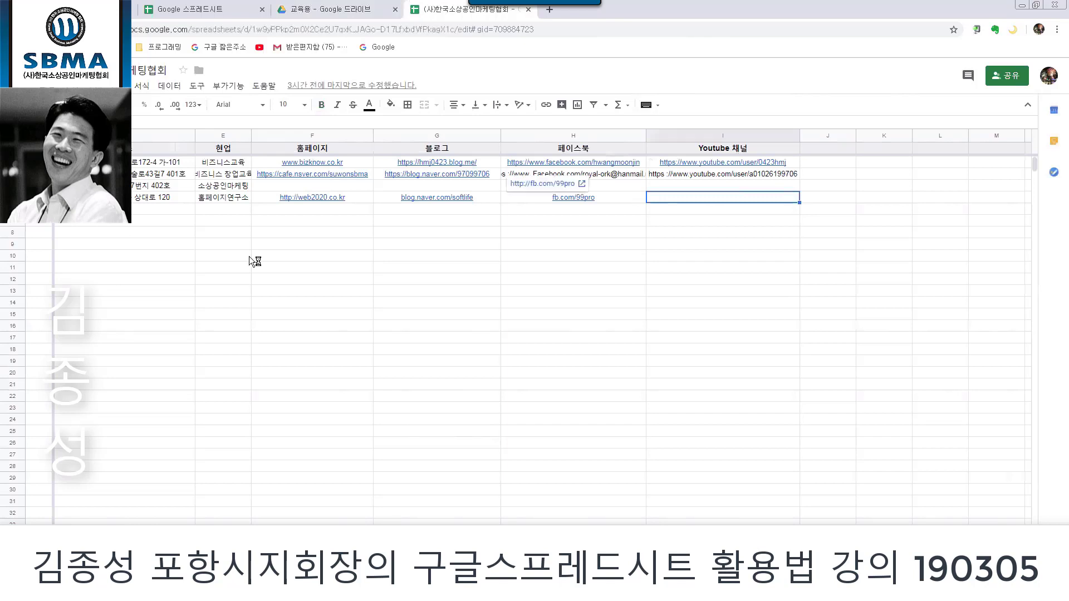
pyautogui.click(235, 199)
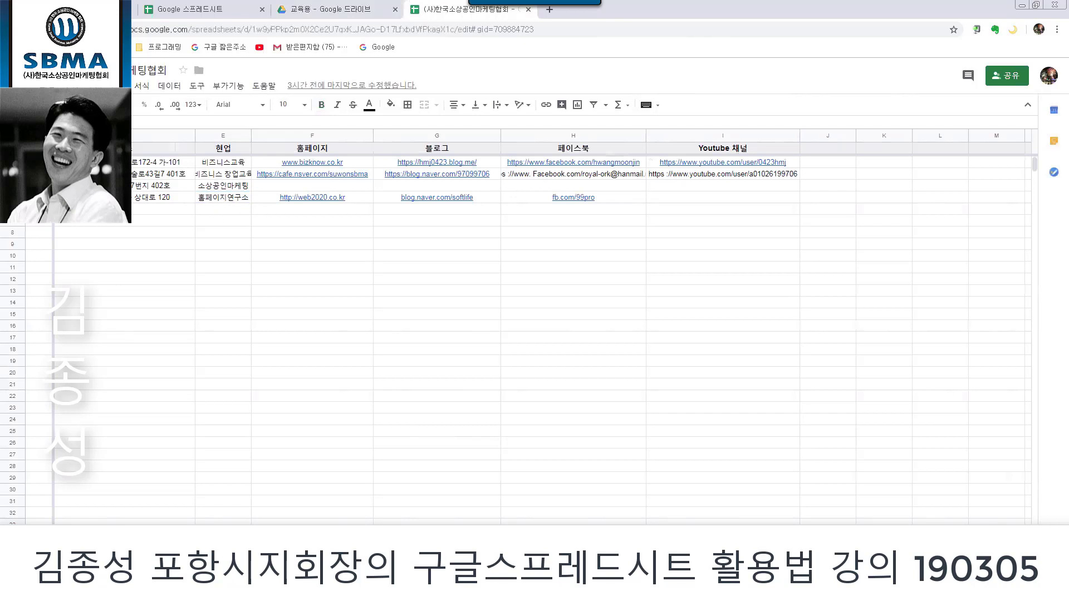
pyautogui.rightClick(46, 165)
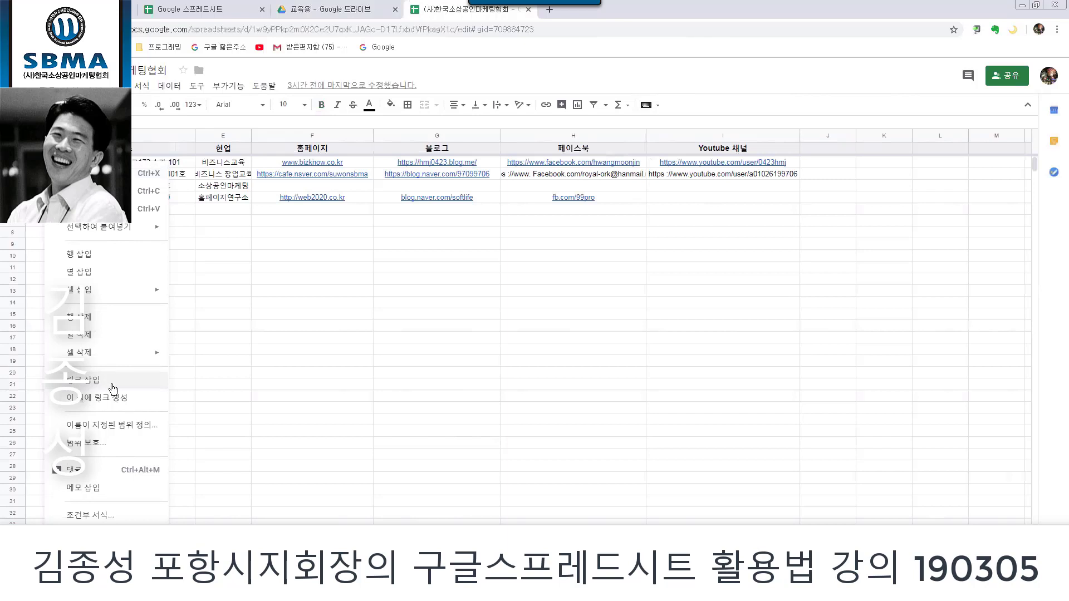
pyautogui.click(316, 269)
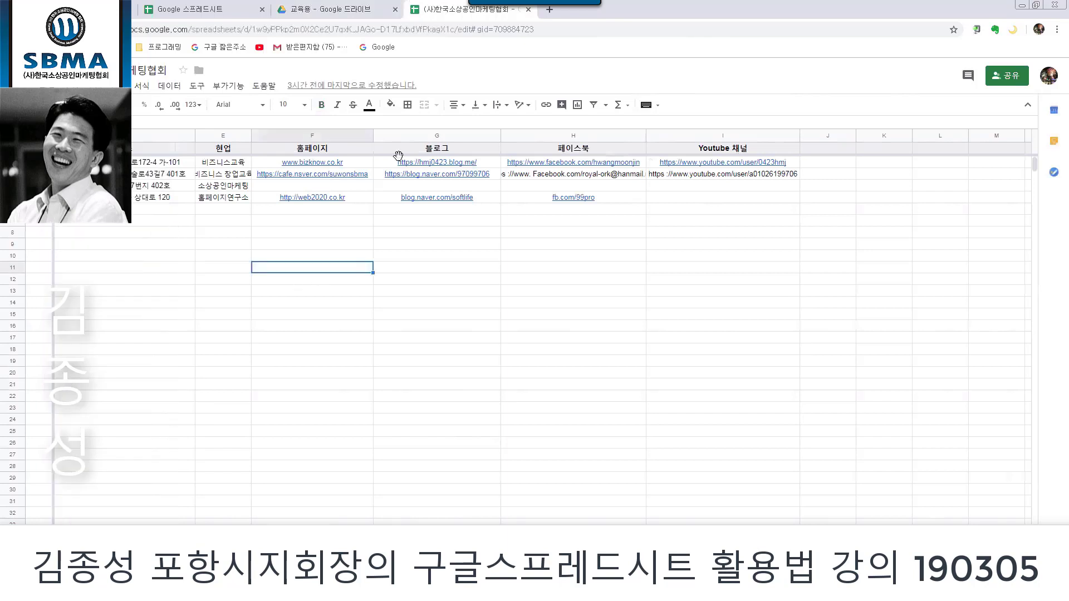
pyautogui.rightClick(34, 203)
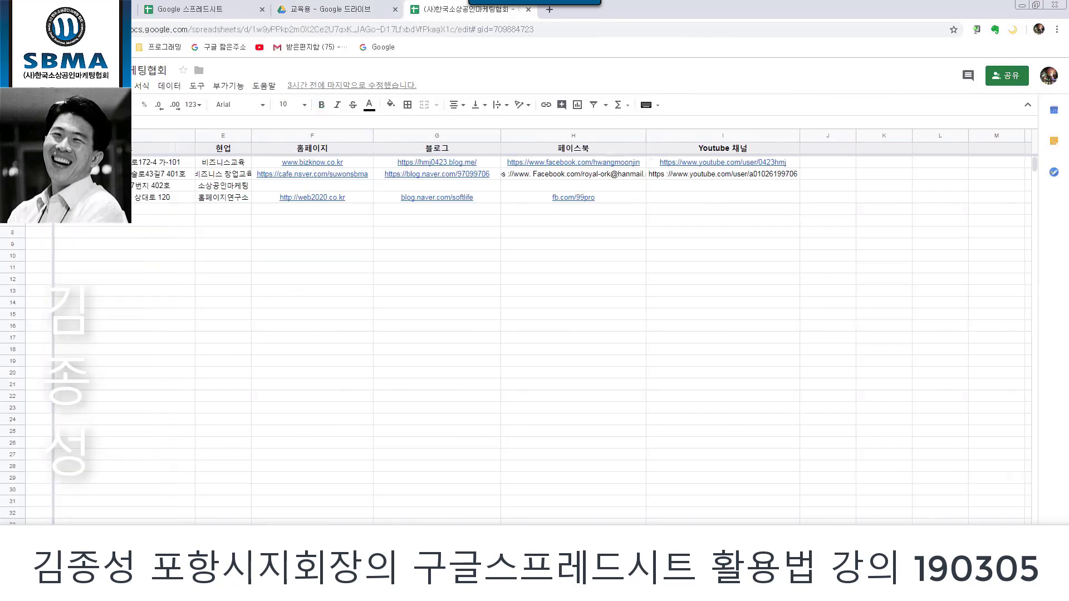
pyautogui.click(106, 392)
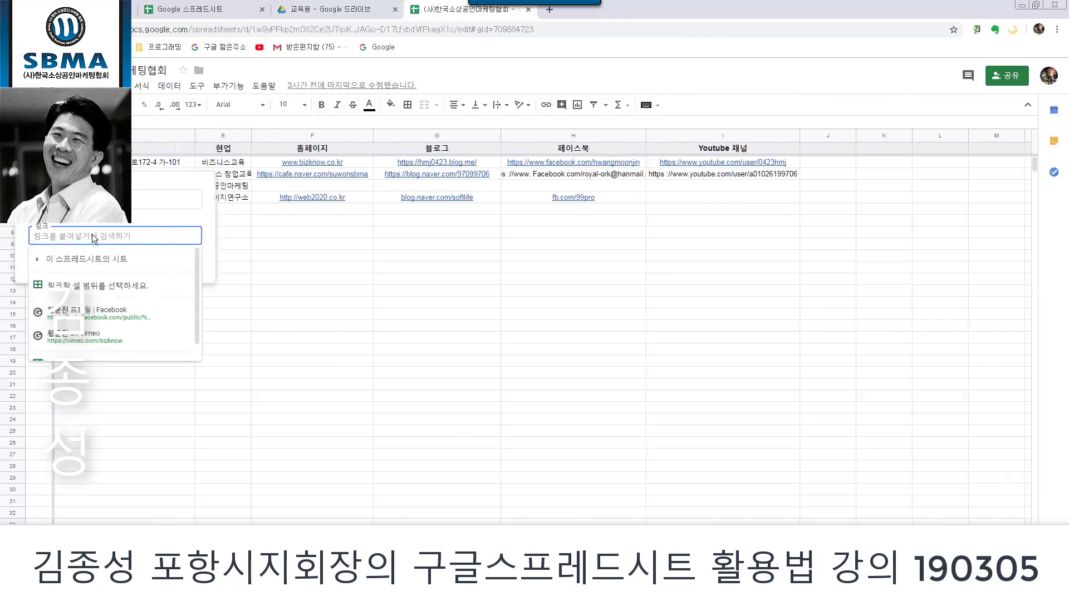
pyautogui.click(305, 237)
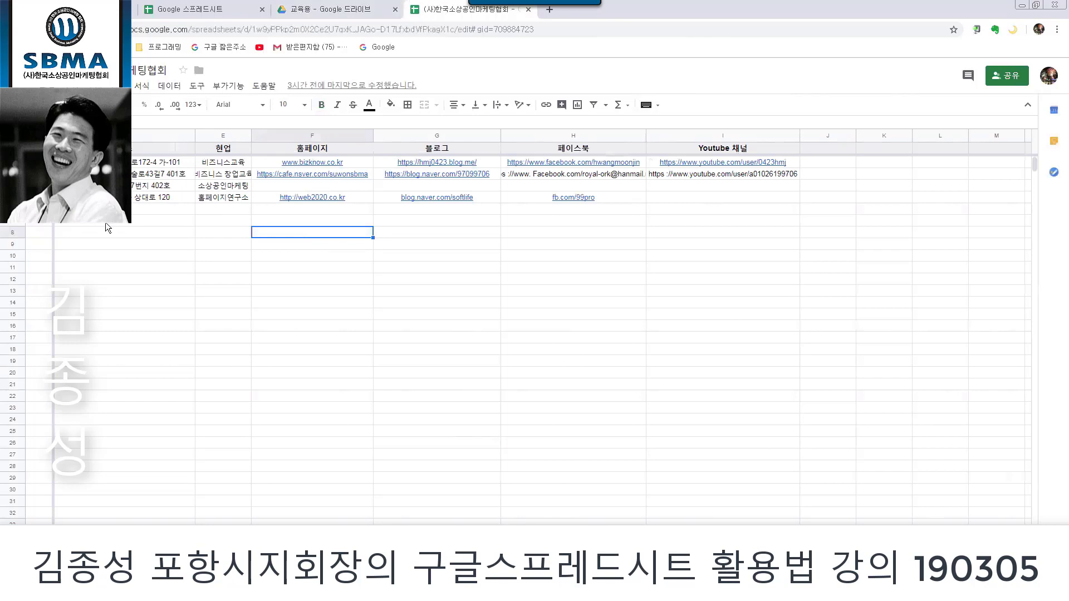
pyautogui.click(180, 209)
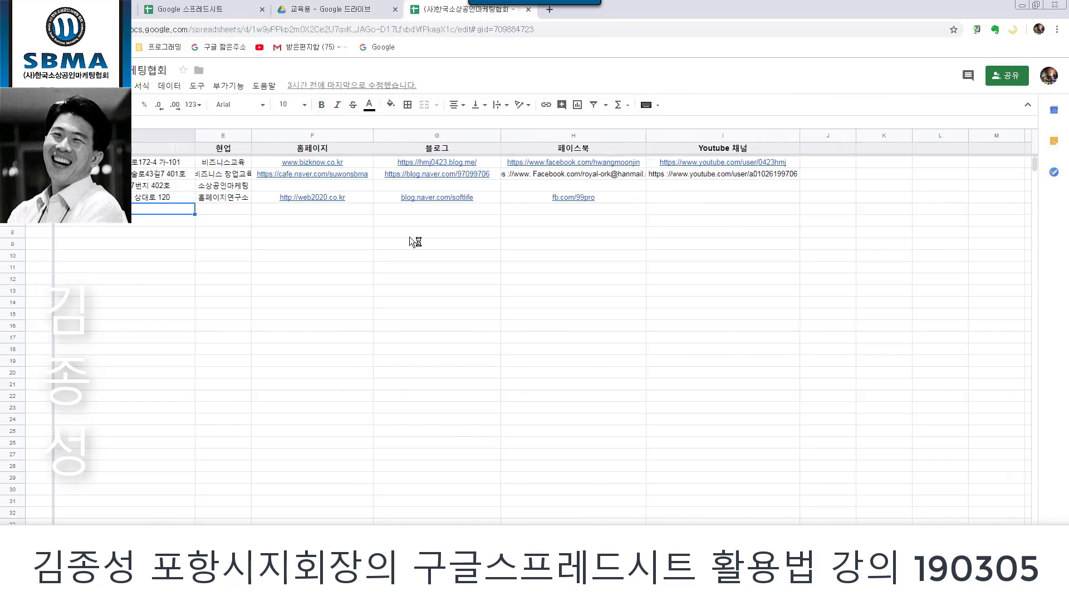
pyautogui.hotkey('alt', 'f')
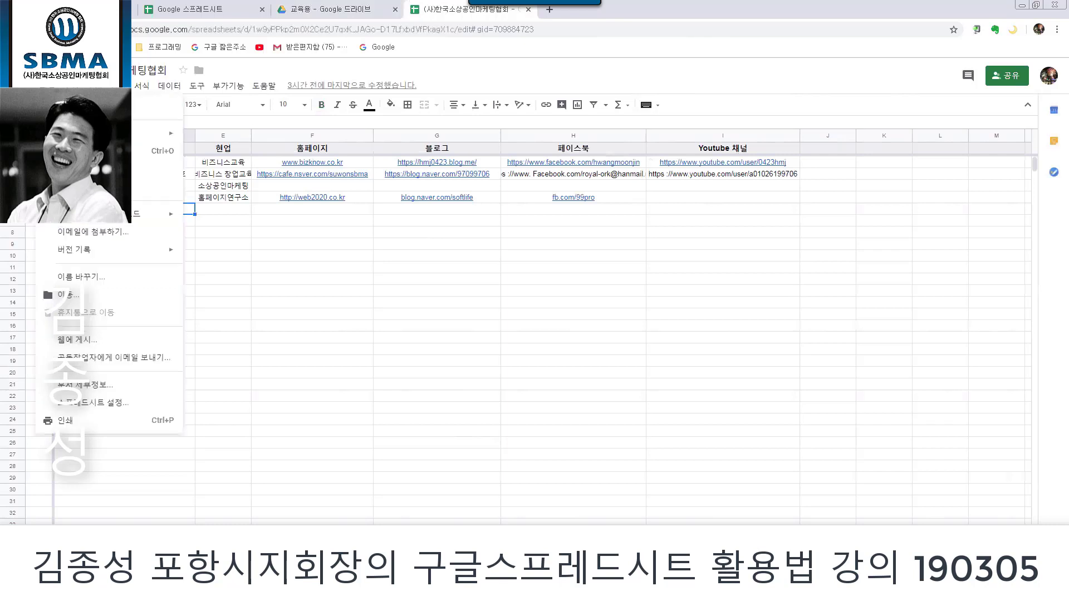
pyautogui.press('Down')
pyautogui.press('Down')
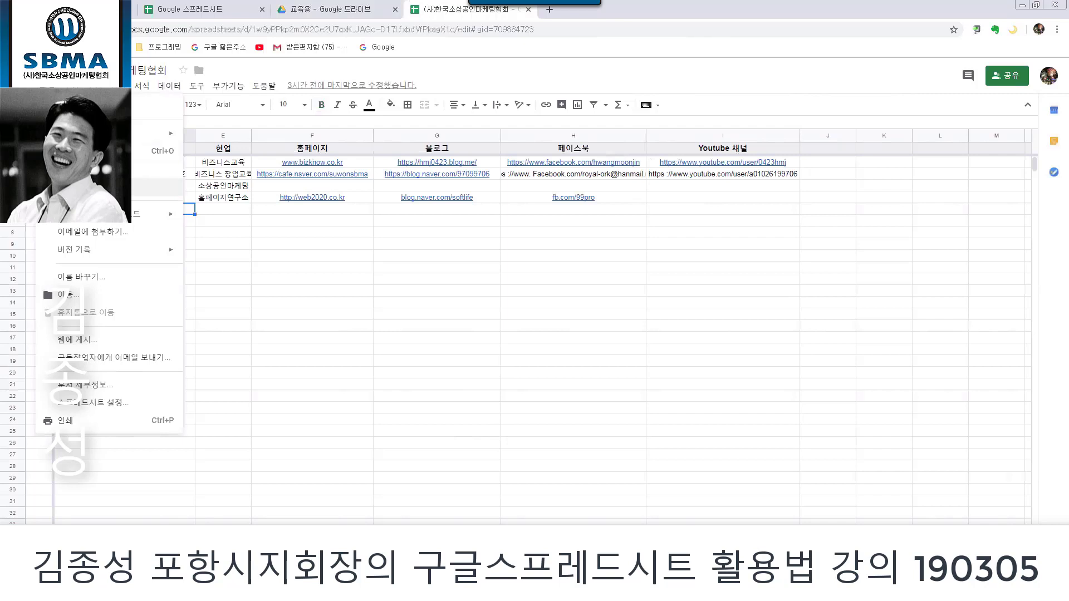
pyautogui.click(380, 228)
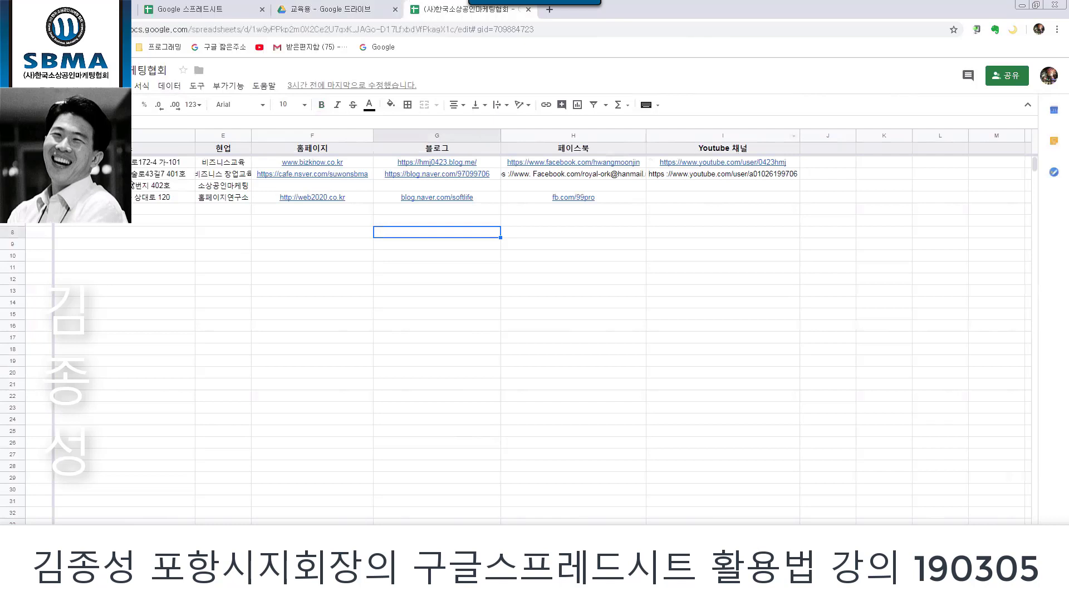
# Step: Link the contact's name in cell A4 to the suggested Facebook Search result for that person
pyautogui.rightClick(97, 190)
pyautogui.rightClick(39, 189)
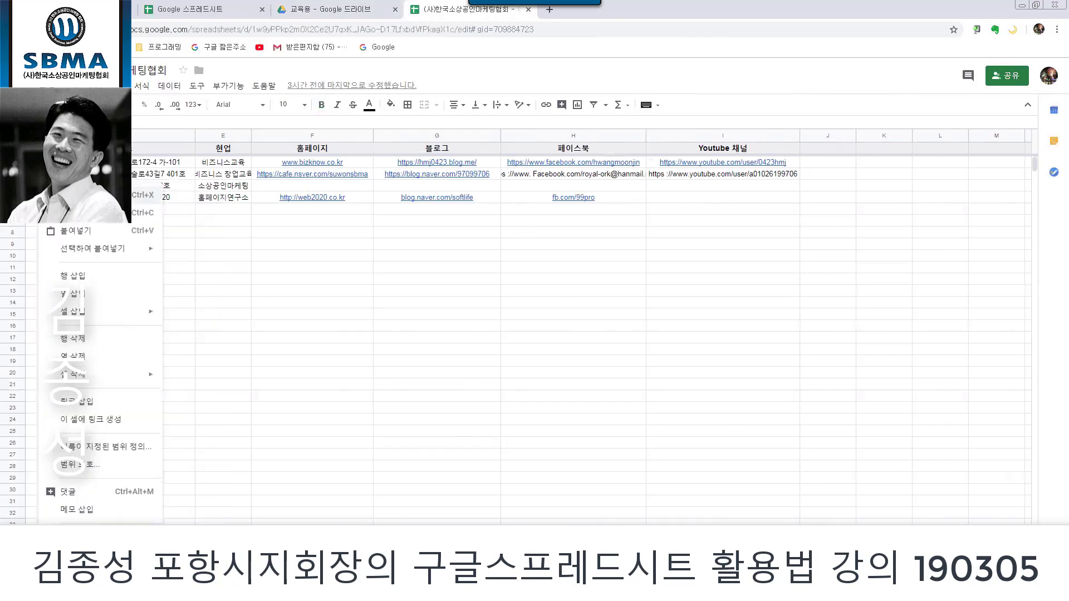
pyautogui.click(101, 403)
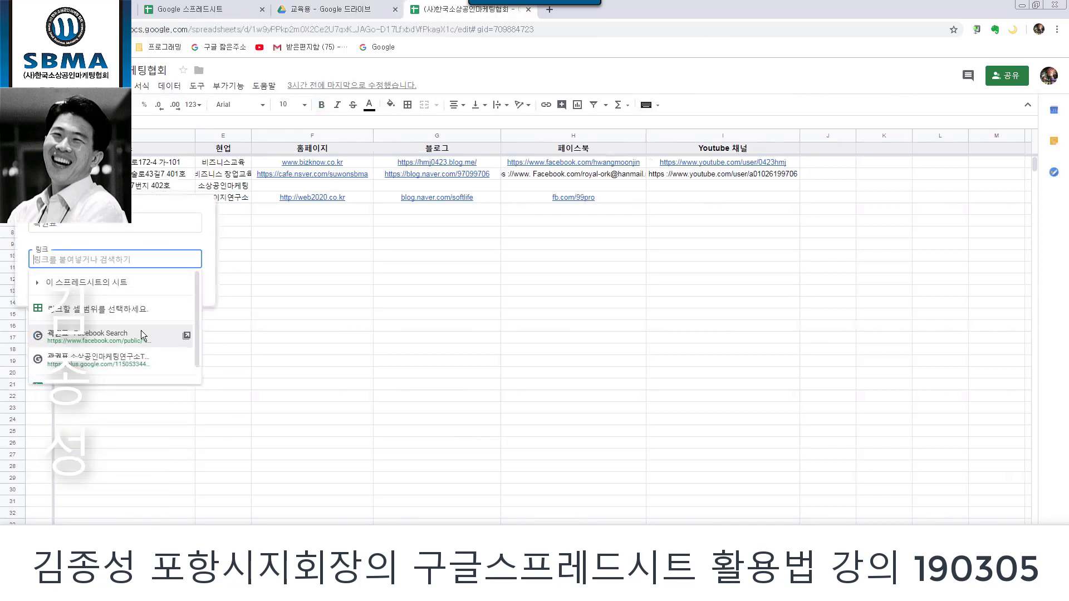
pyautogui.scroll(-1, 141, 330)
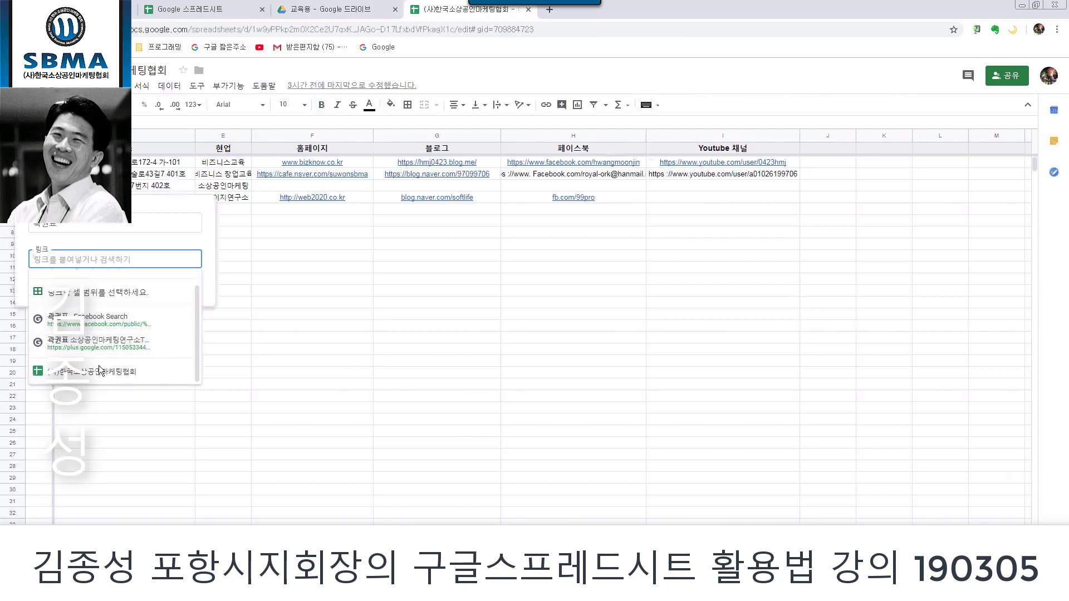
pyautogui.click(103, 323)
pyautogui.click(185, 291)
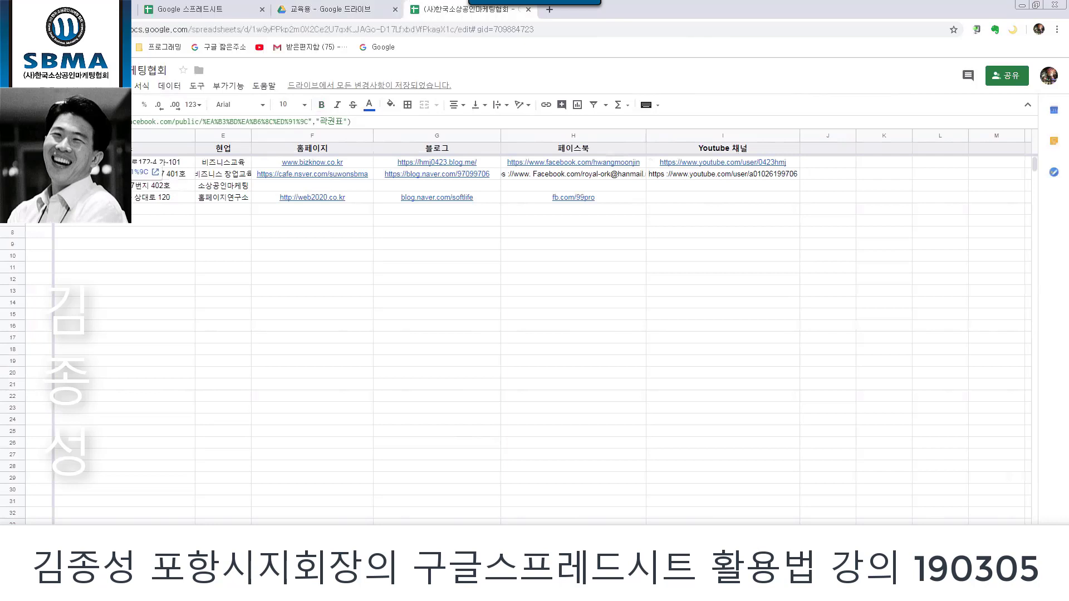
# Step: Test the name cell's link by viewing the Facebook page it opens, and return to the contact sheet
pyautogui.click(140, 175)
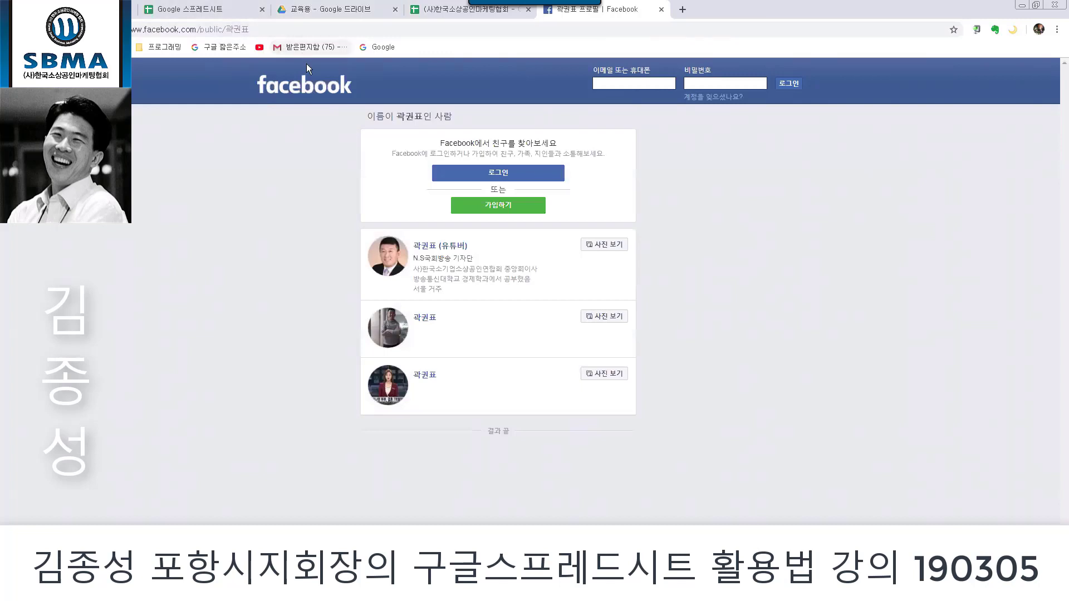
pyautogui.hotkey('ctrl', 'w')
pyautogui.click(164, 208)
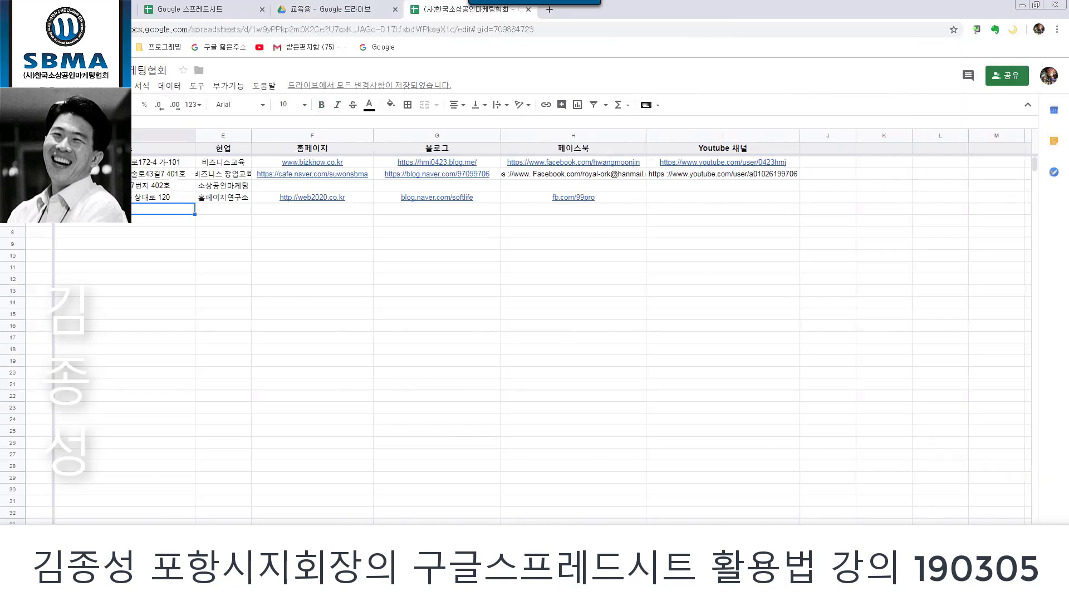
# Step: Open the 홈페이지 link on the schedule sheet, review the 2019 보은군 농업창업경영교육 site, and return to the spreadsheet
pyautogui.hotkey('ctrl', 'shift', 'pageup')
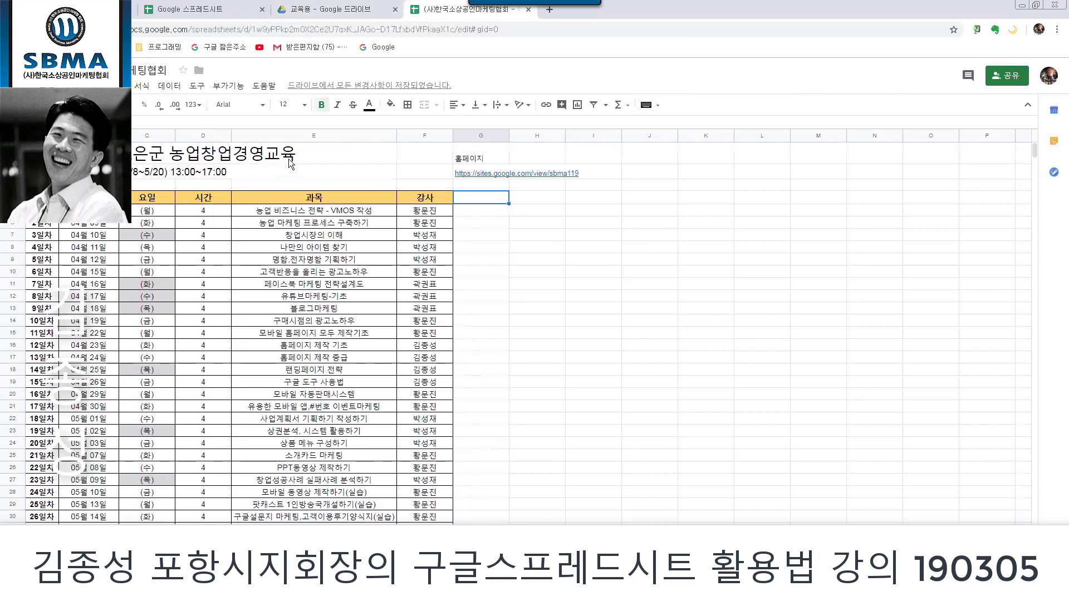
pyautogui.click(551, 178)
pyautogui.click(486, 173)
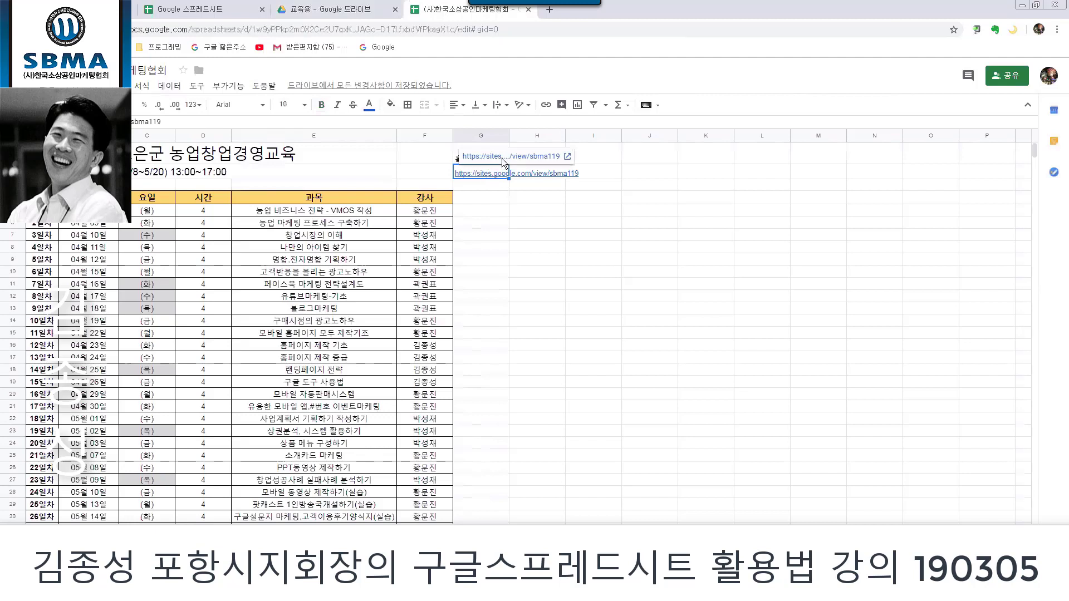
pyautogui.click(502, 159)
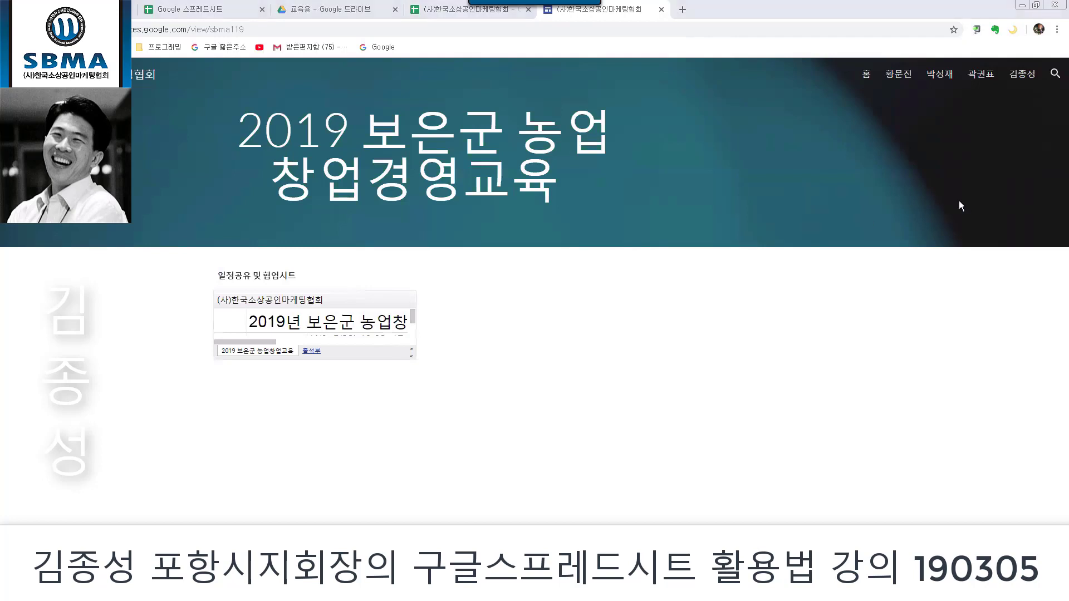
pyautogui.moveTo(350, 312)
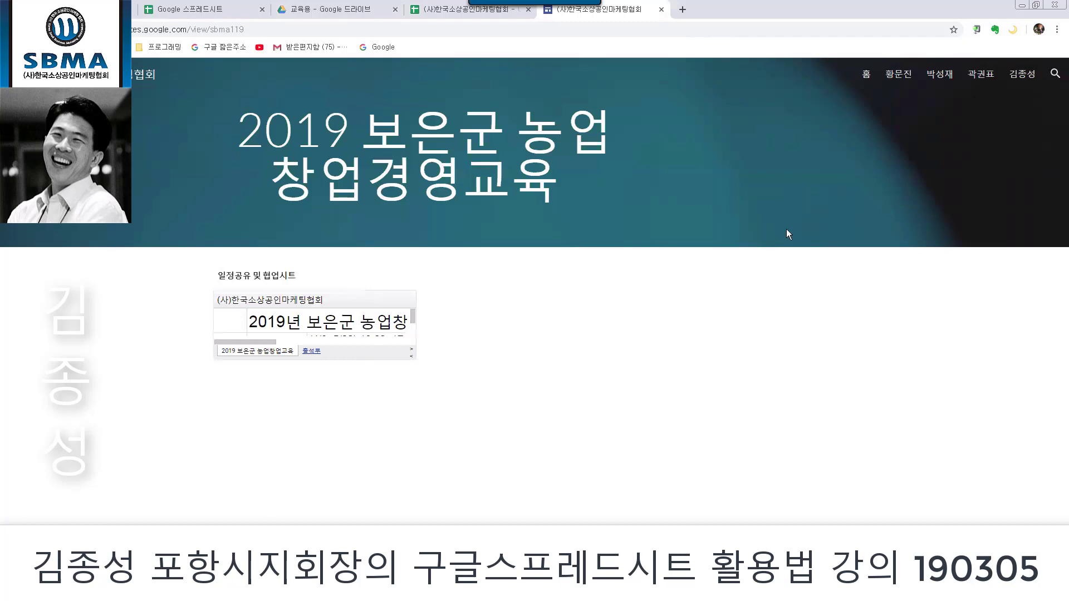
pyautogui.moveTo(312, 315)
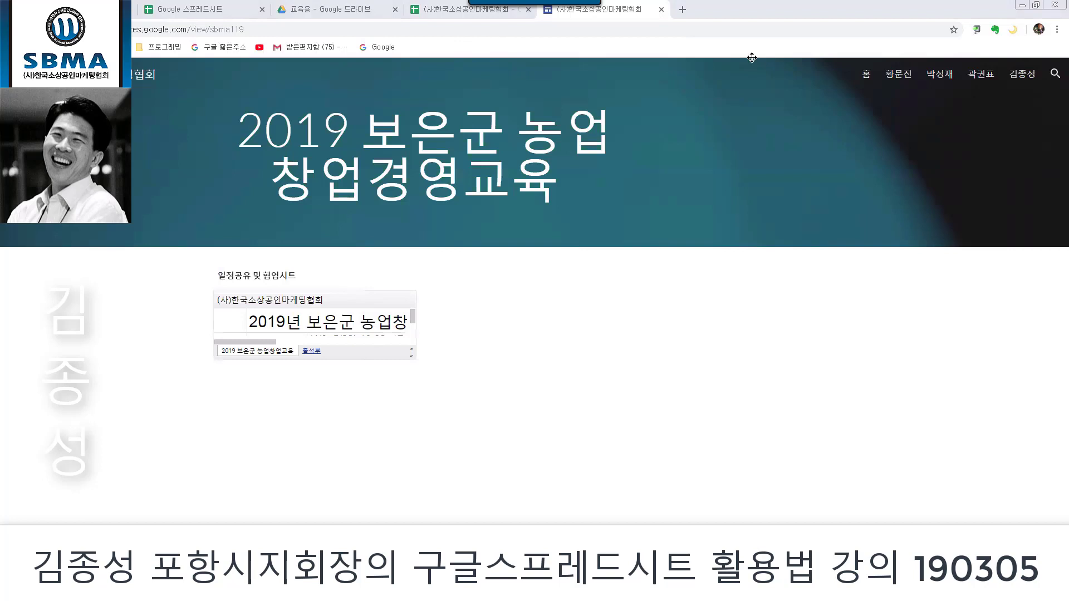
pyautogui.click(463, 9)
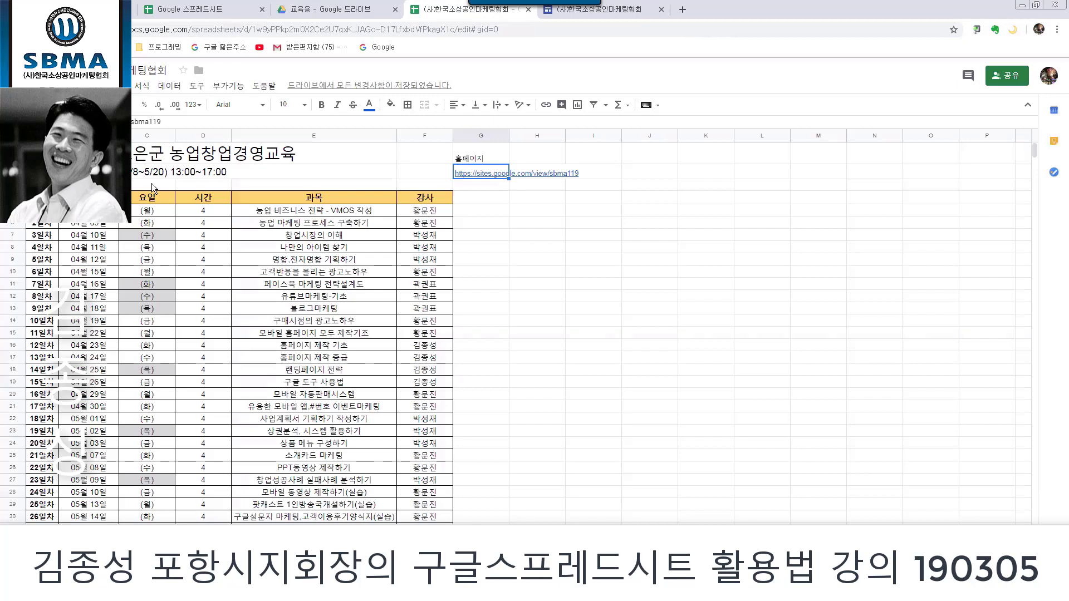
# Step: Create a new blank spreadsheet from the schedule file
pyautogui.click(45, 85)
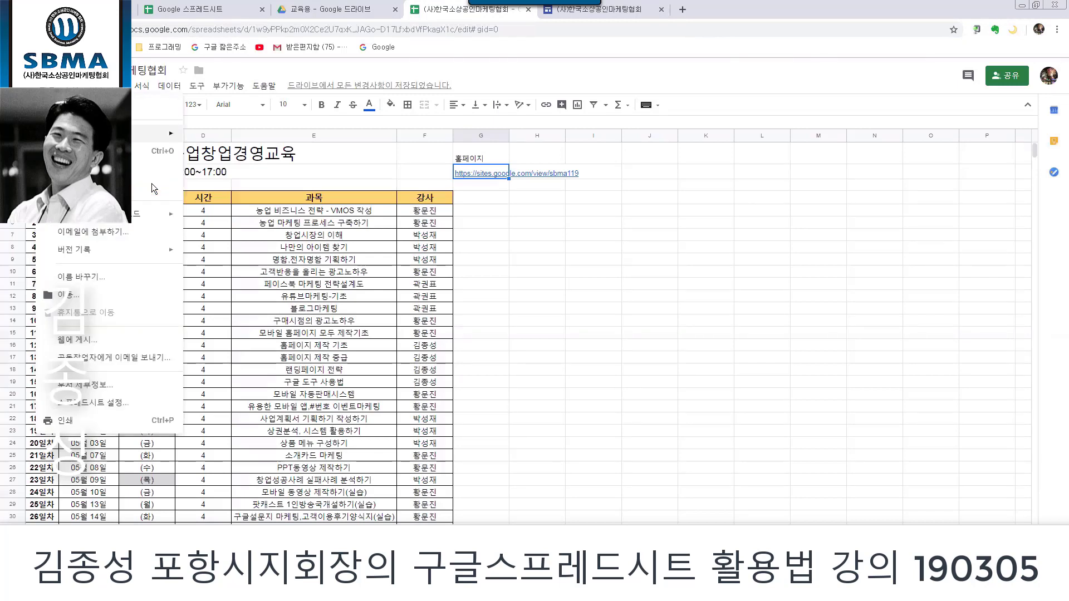
pyautogui.moveTo(176, 134)
pyautogui.click(233, 158)
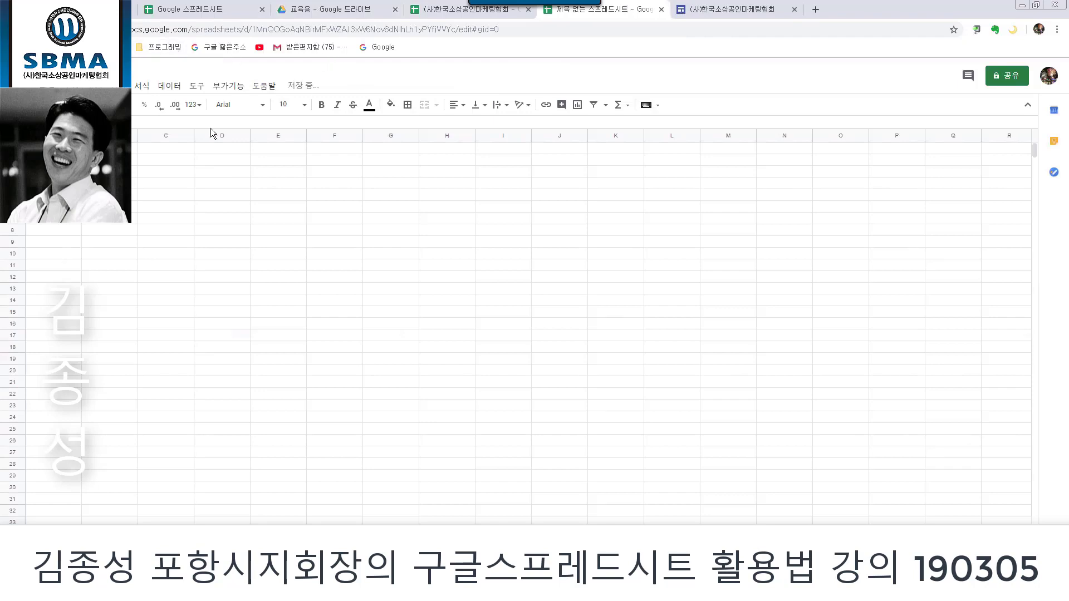
# Step: Title the new spreadsheet with a person's name and enter 123123 in C1 and D1 and 123123123 in E1
pyautogui.click(178, 146)
pyautogui.write('123123')
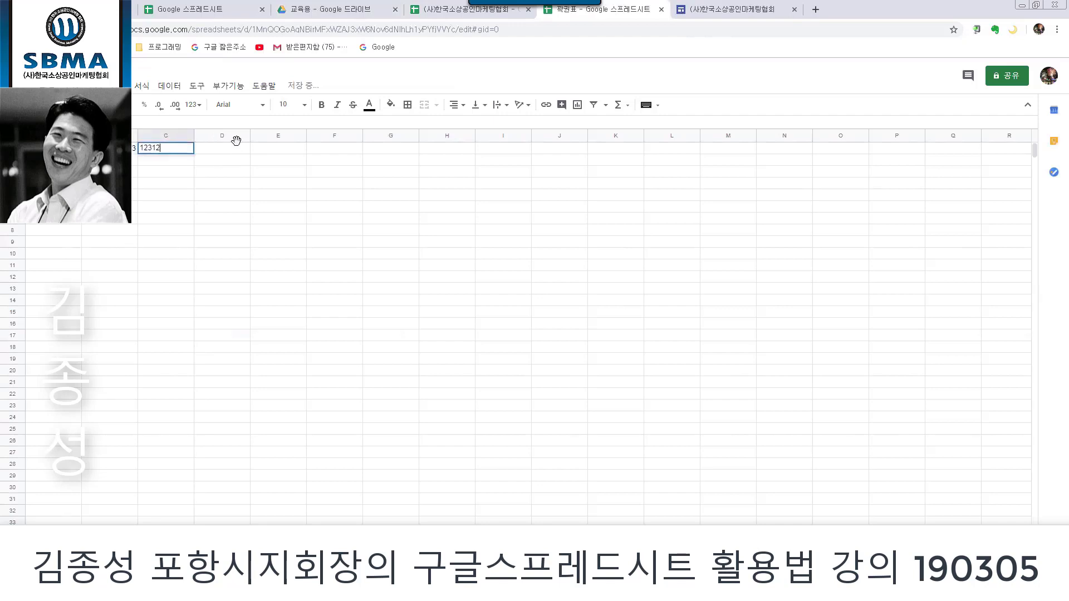
pyautogui.click(236, 148)
pyautogui.write('123123')
pyautogui.click(272, 151)
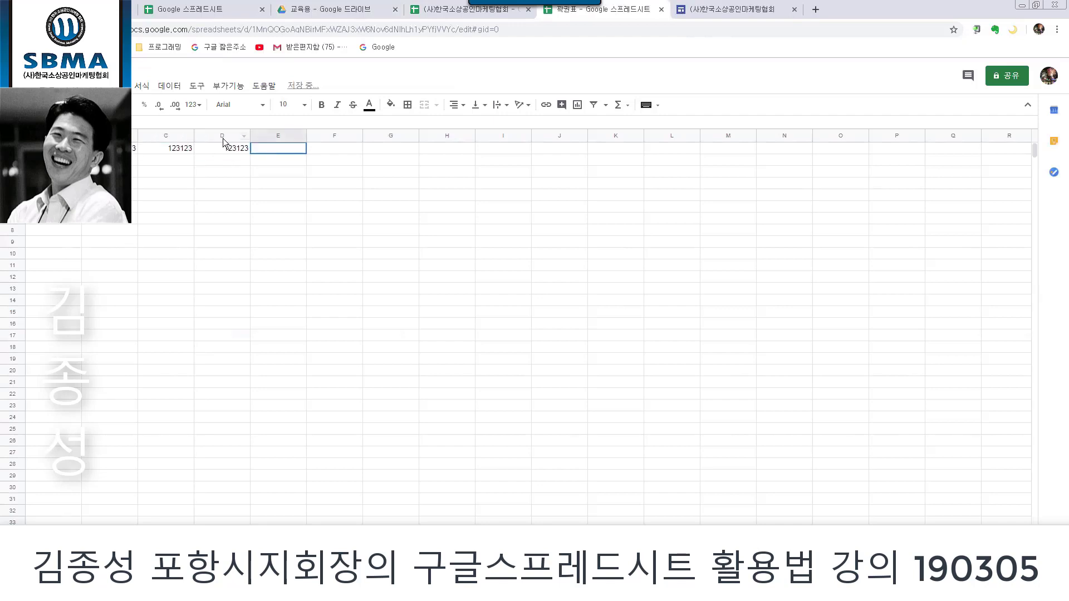
pyautogui.write('123123123')
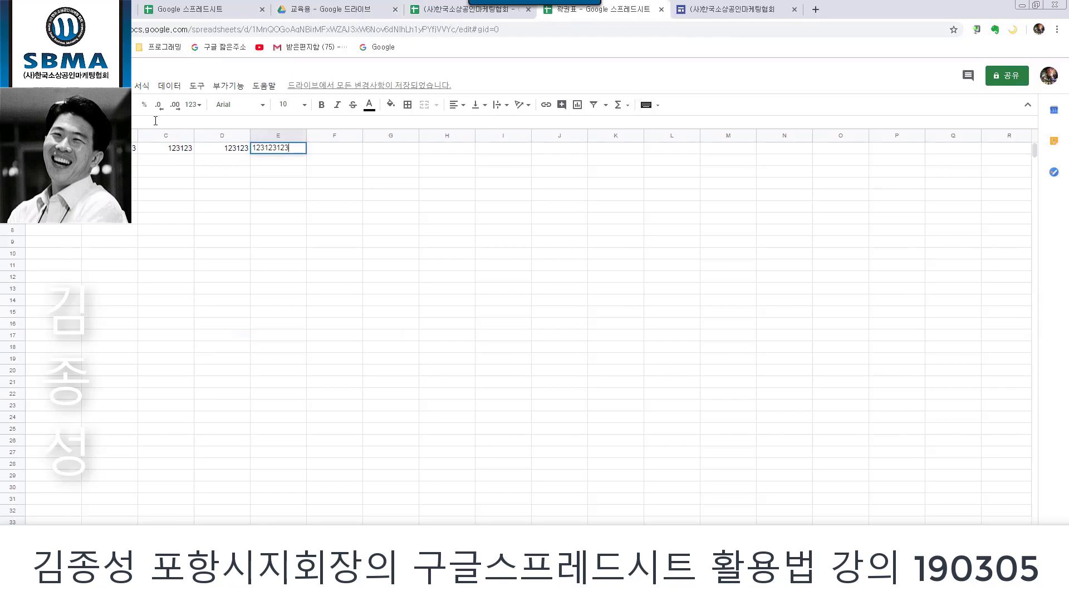
# Step: Review the new spreadsheet's advanced sharing settings and its link-sharing access options, then close them without saving
pyautogui.click(1006, 75)
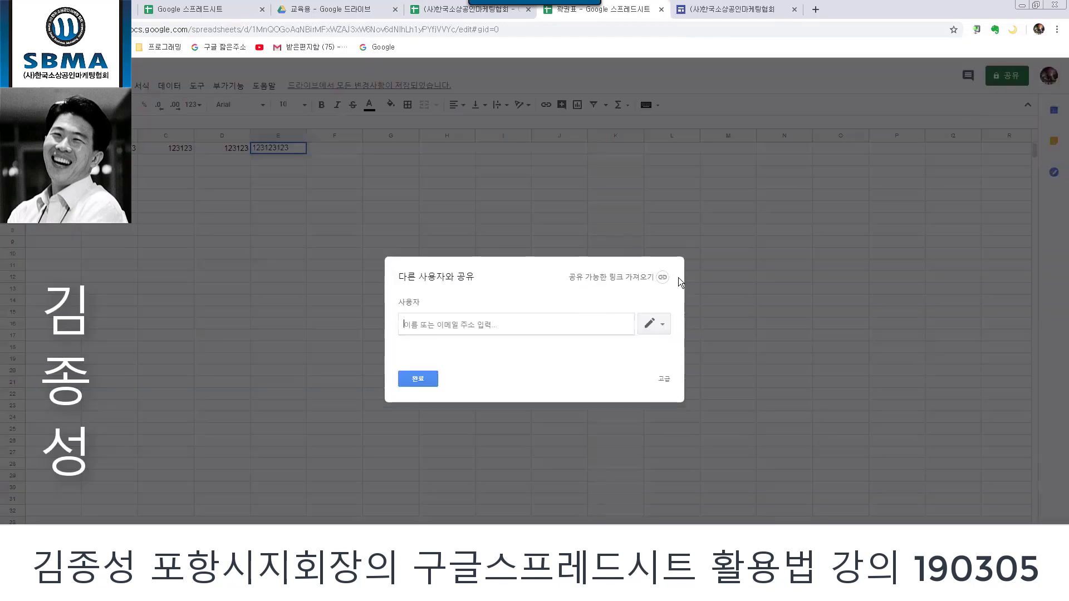
pyautogui.click(412, 379)
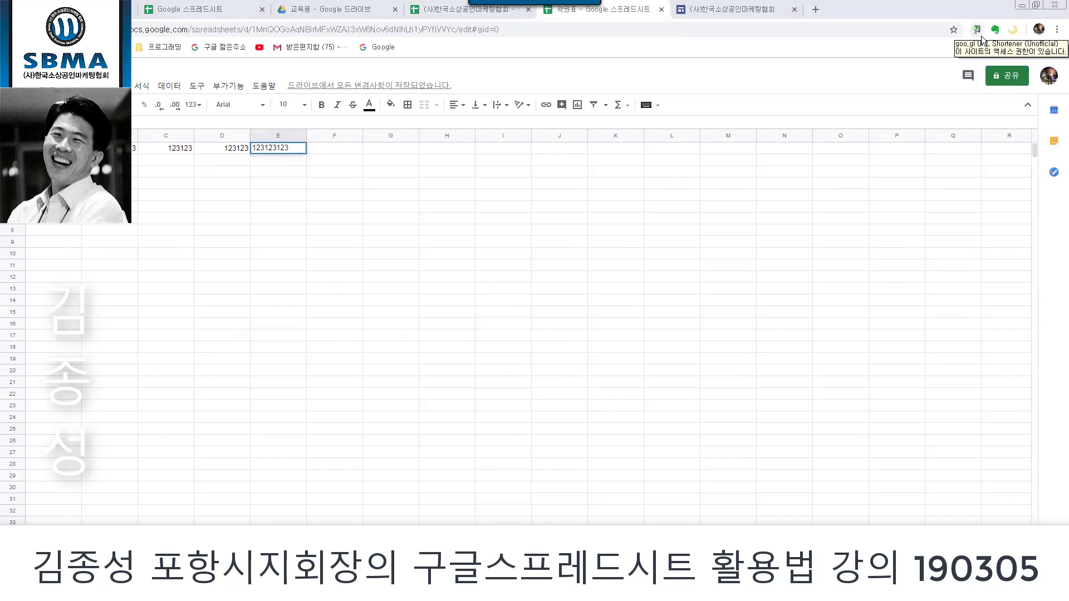
pyautogui.click(1002, 75)
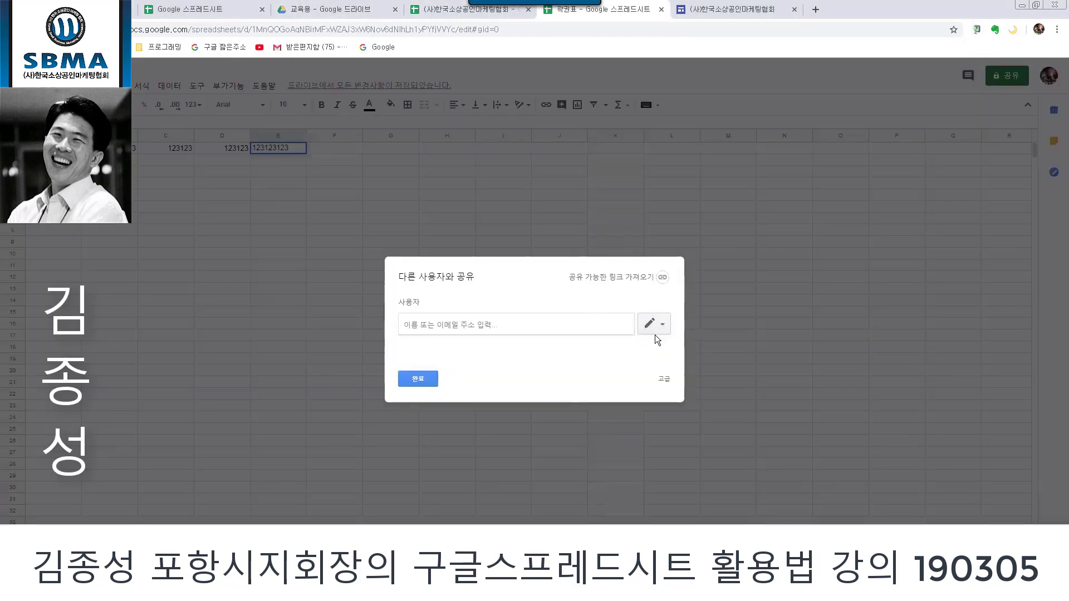
pyautogui.click(663, 376)
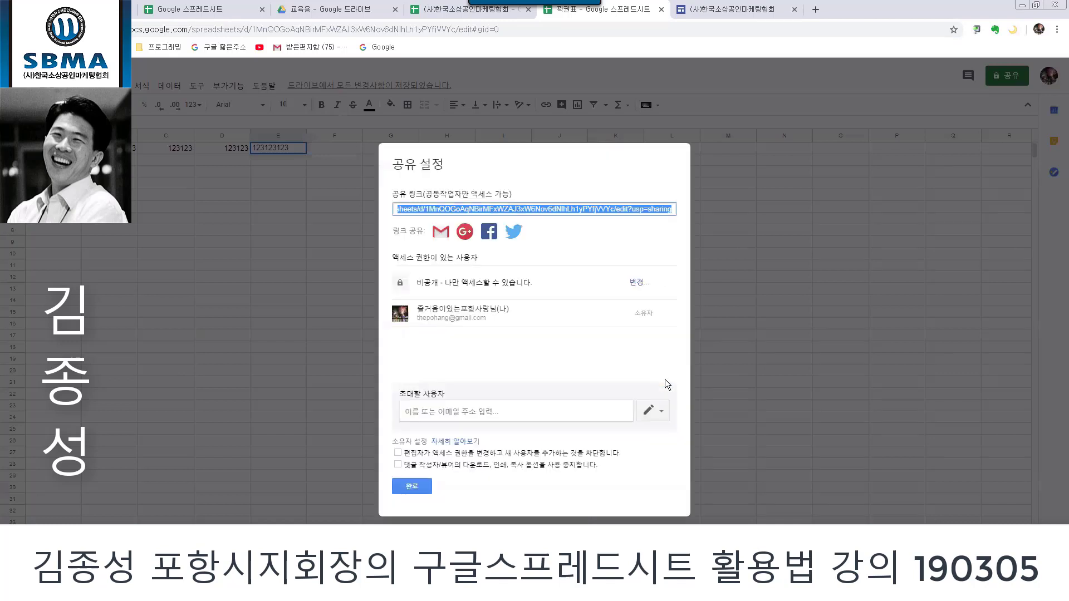
pyautogui.click(636, 285)
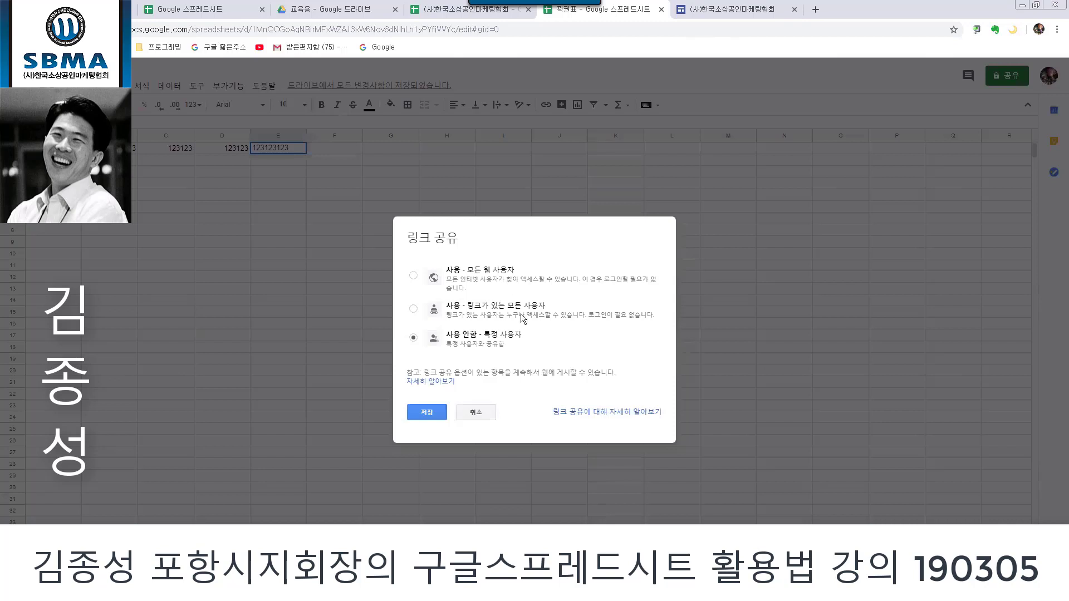
pyautogui.click(475, 413)
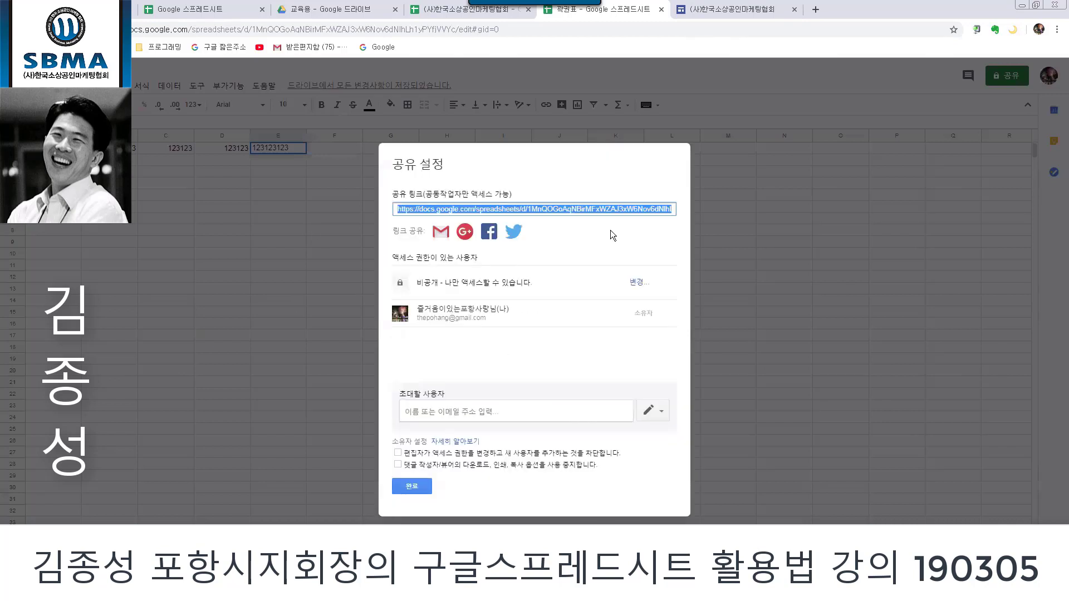
pyautogui.click(409, 492)
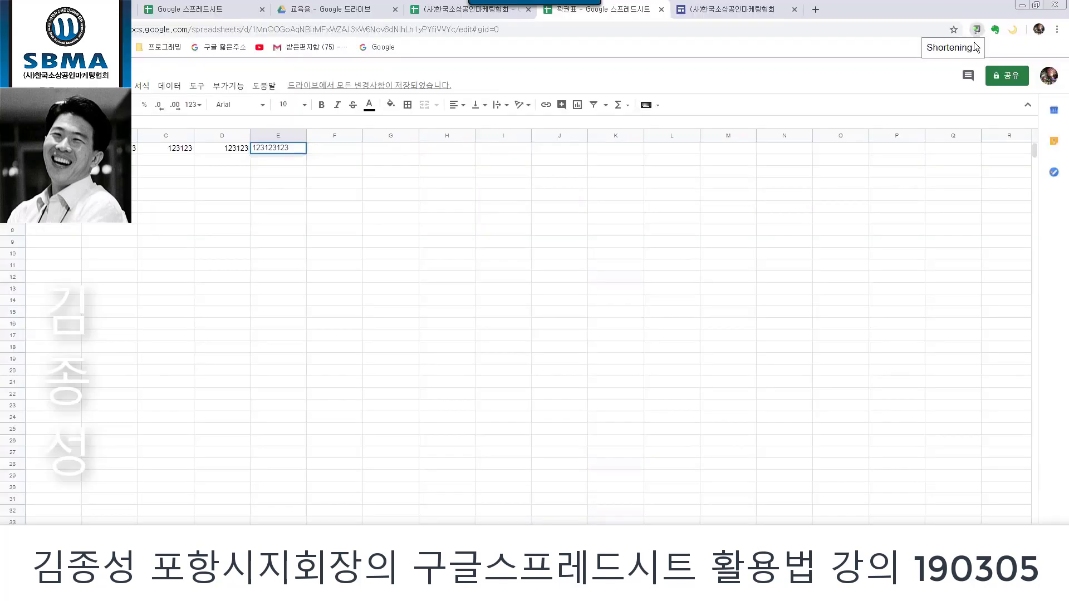
# Step: Copy a shortened goo.gl link to the new spreadsheet and open the 보은군농업창업경영교육 spreadsheet
pyautogui.click(976, 29)
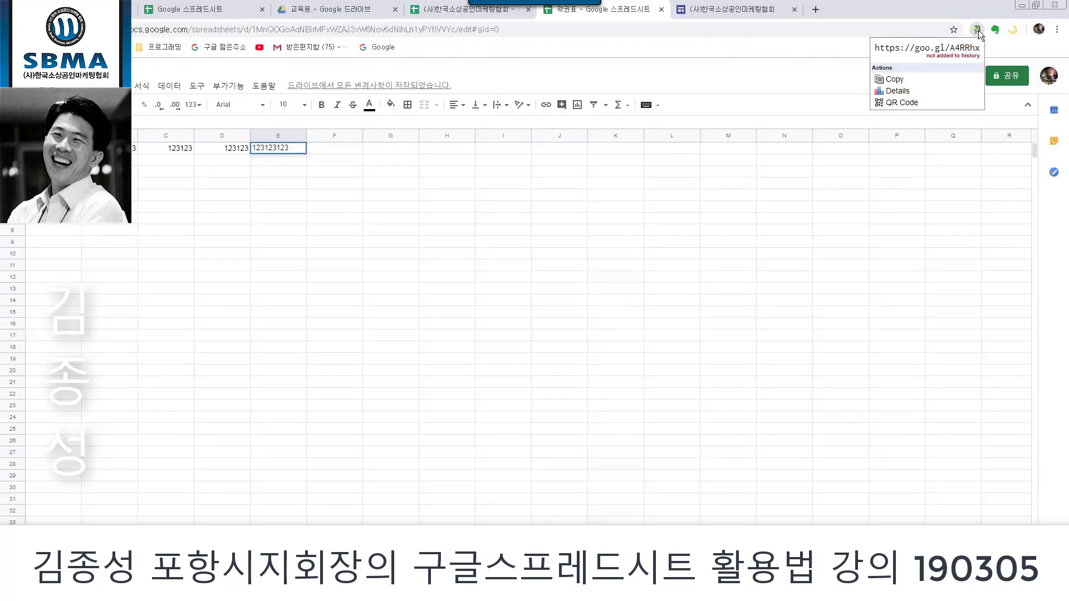
pyautogui.click(895, 80)
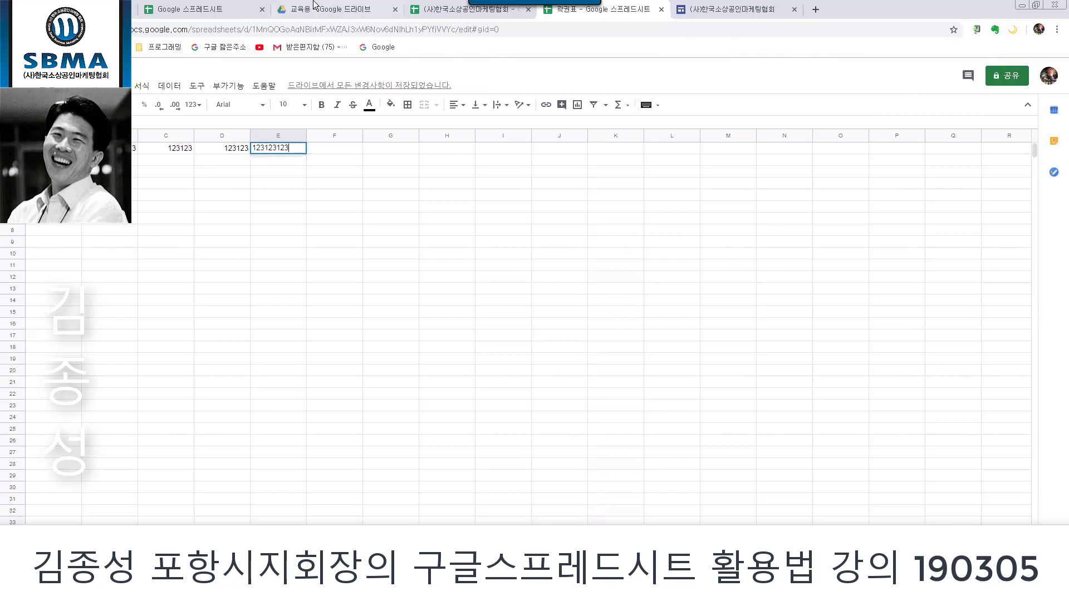
pyautogui.hotkey('ctrl', 'shift', 'Tab')
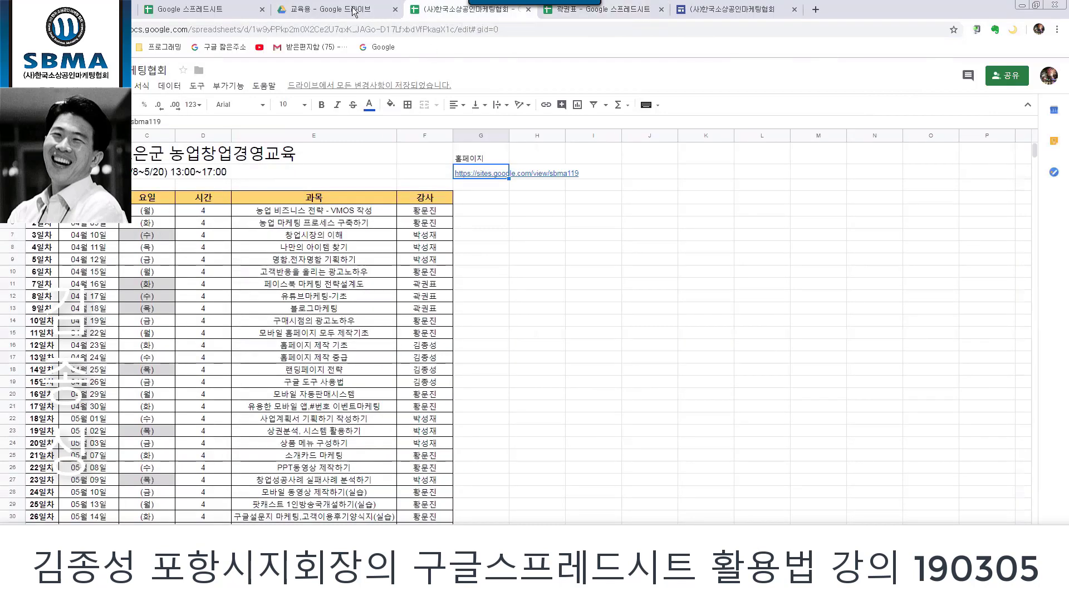
pyautogui.click(199, 11)
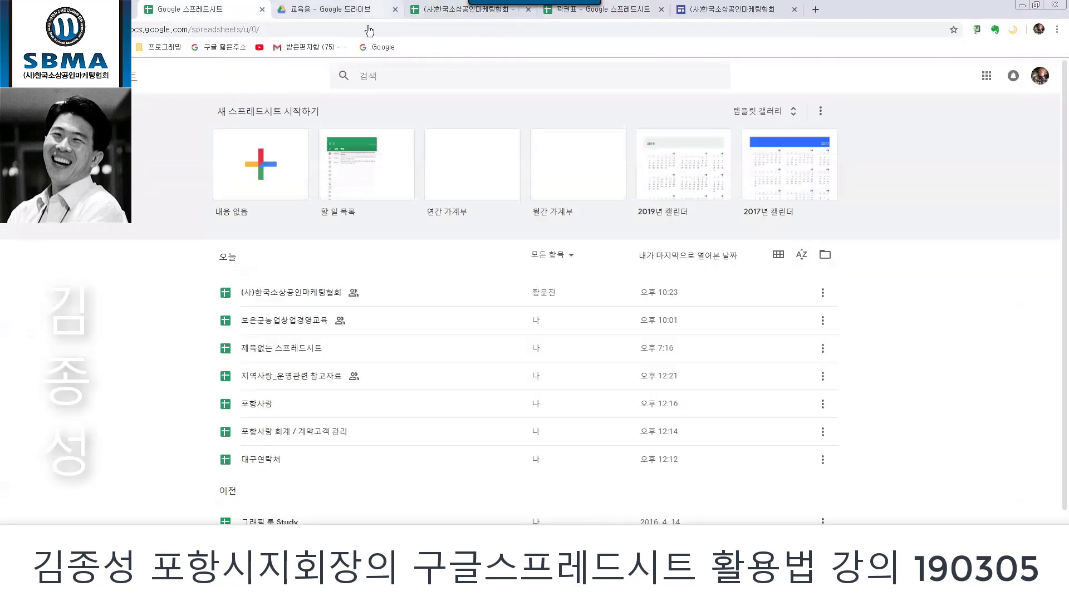
pyautogui.click(310, 322)
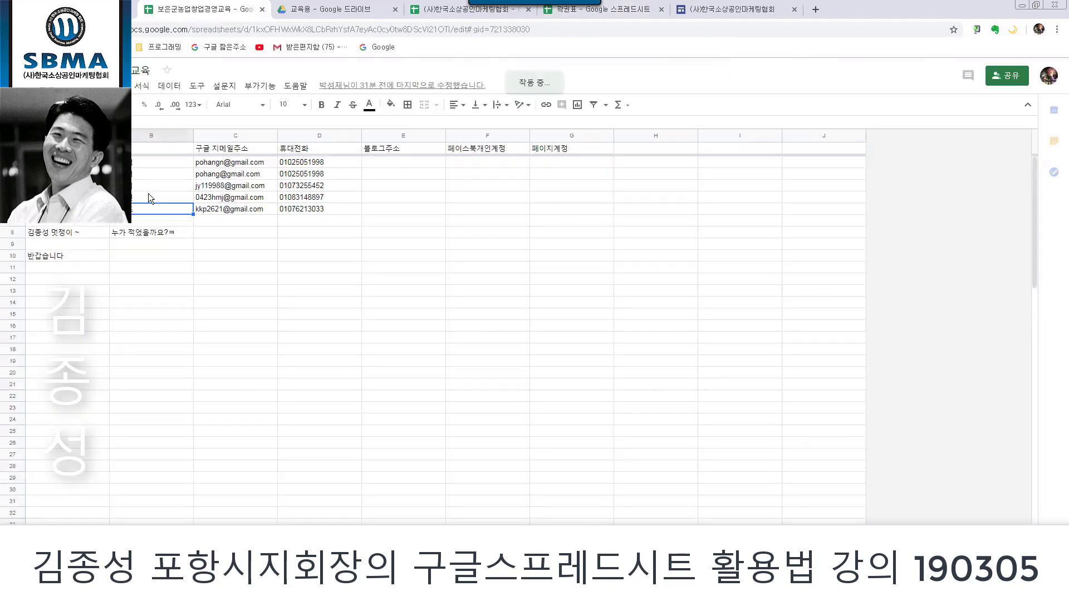
pyautogui.rightClick(149, 194)
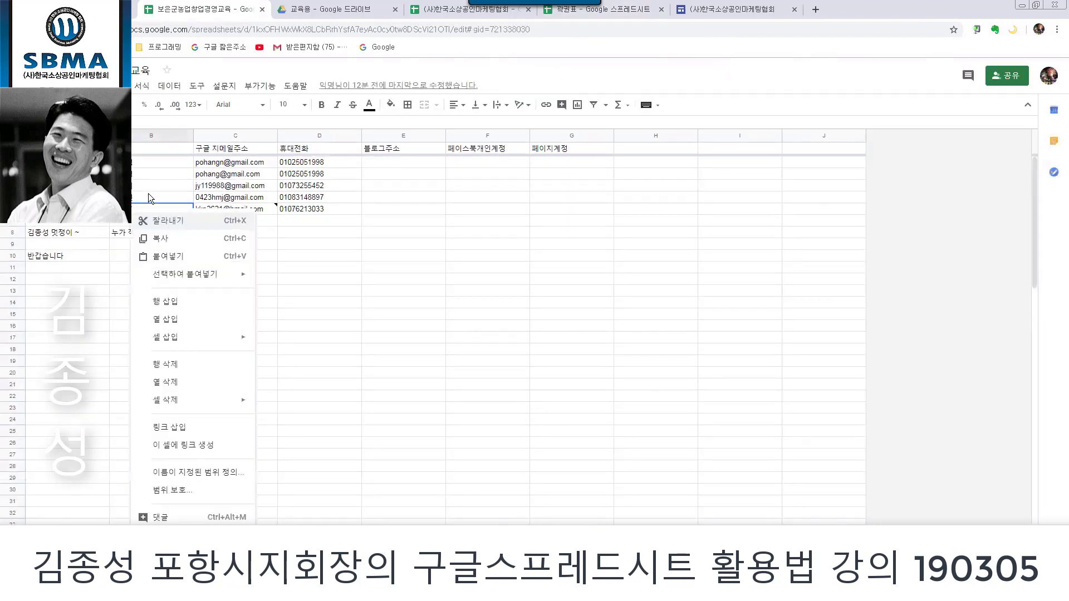
pyautogui.click(202, 436)
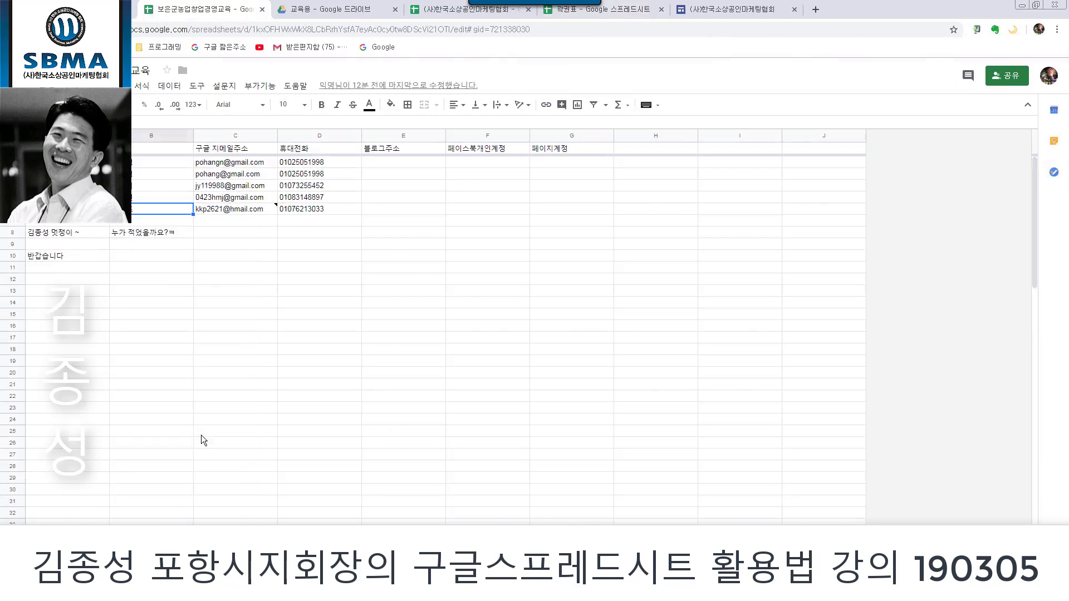
pyautogui.hotkey('ctrl', 'v')
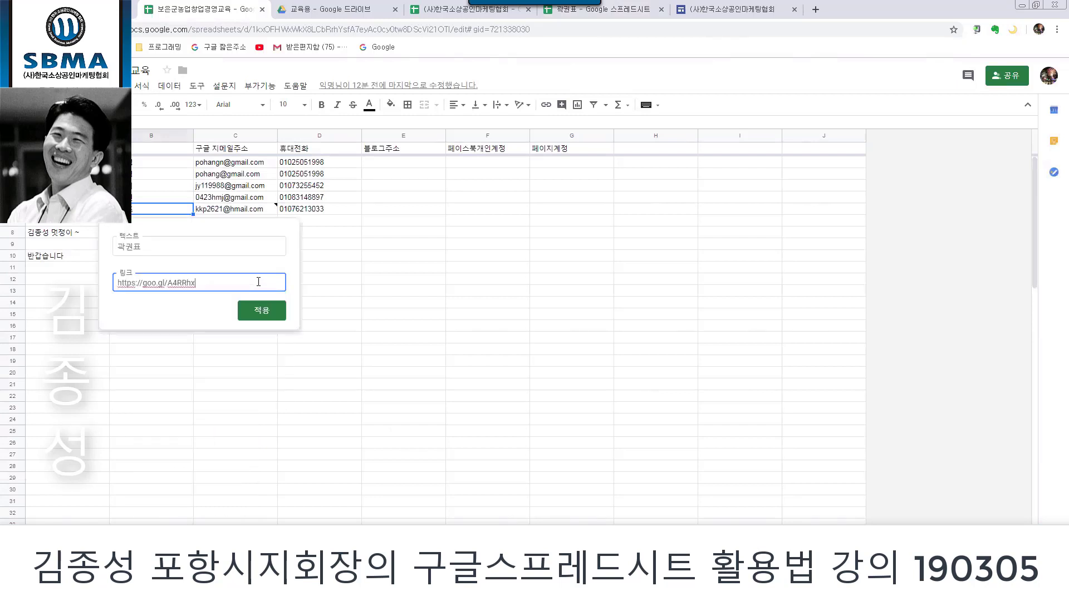
pyautogui.click(261, 310)
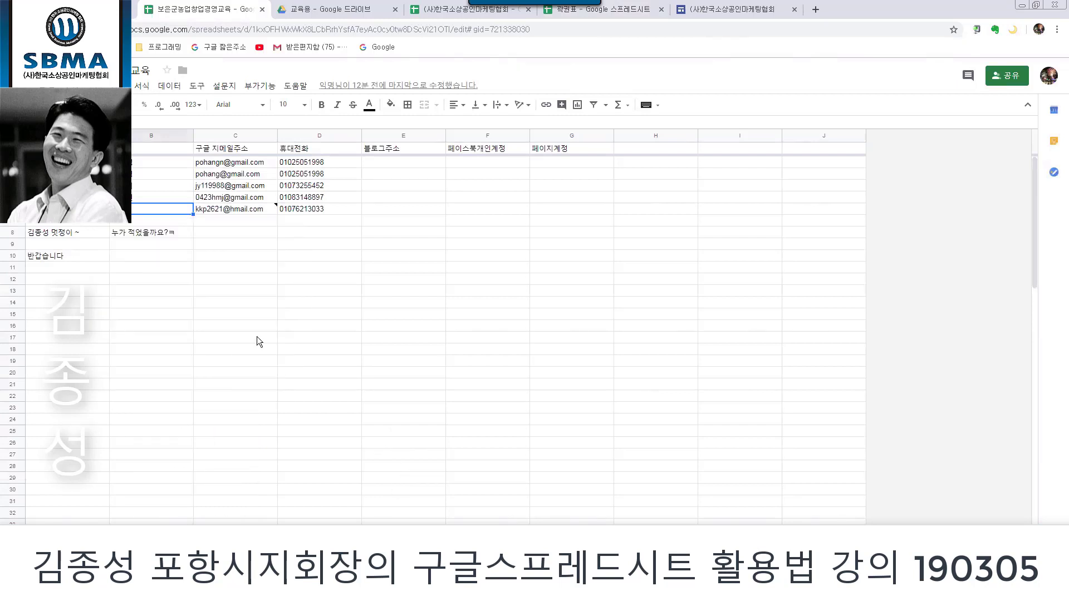
# Step: Test the link on the name in B6 by opening the spreadsheet it points to
pyautogui.click(214, 303)
pyautogui.press('Left')
pyautogui.press('Up')
pyautogui.press('Up')
pyautogui.press('Up')
pyautogui.press('Up')
pyautogui.press('Up')
pyautogui.press('Up')
pyautogui.press('Up')
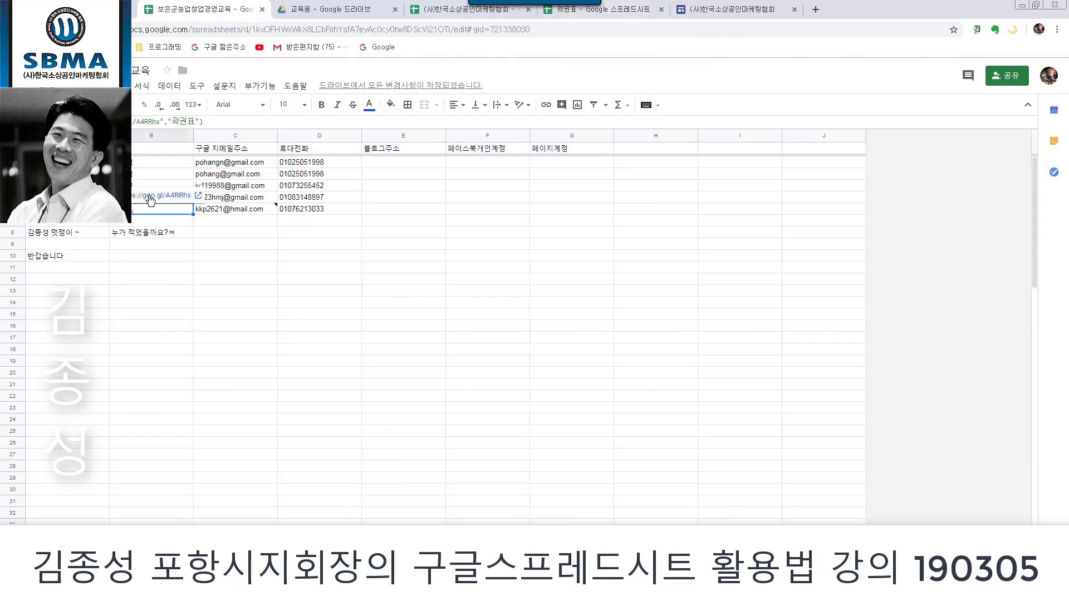
pyautogui.click(149, 195)
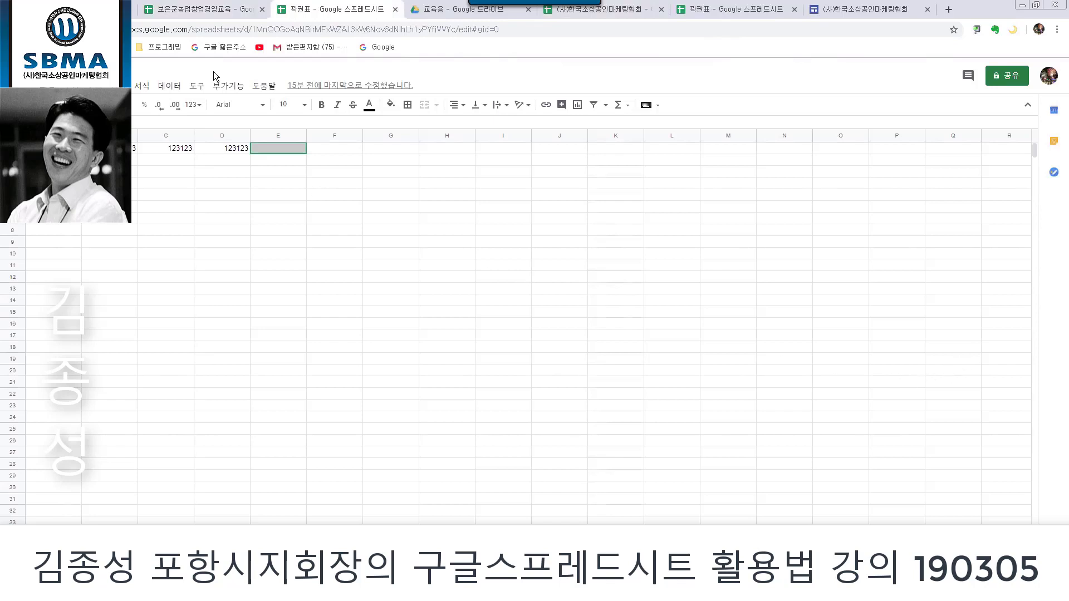
# Step: Shorten the opened spreadsheet's address with the goo.gl URL shortener extension and copy the short link
pyautogui.click(976, 29)
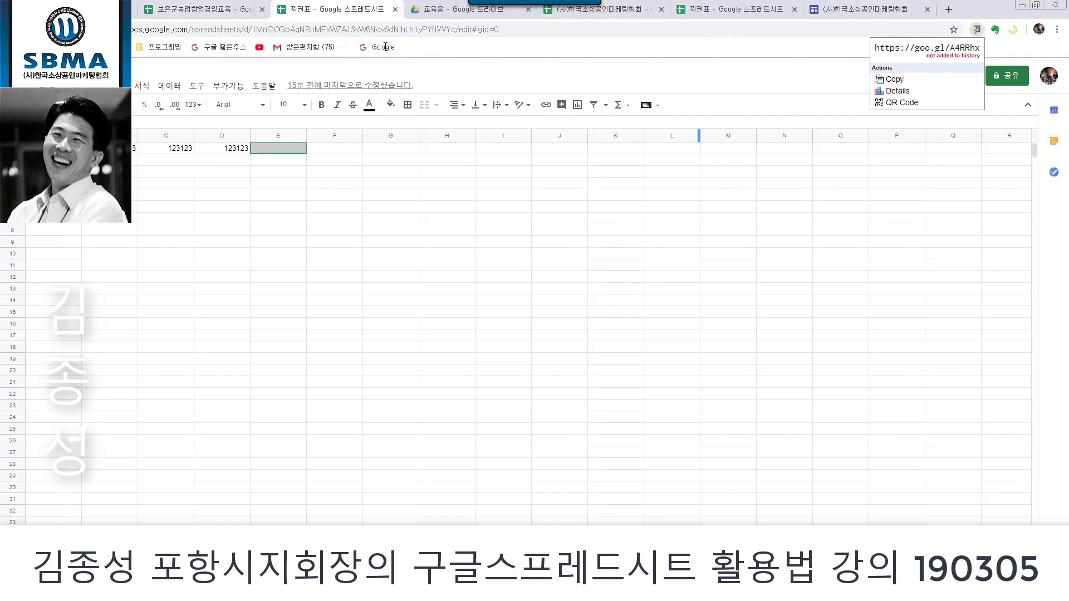
pyautogui.click(499, 26)
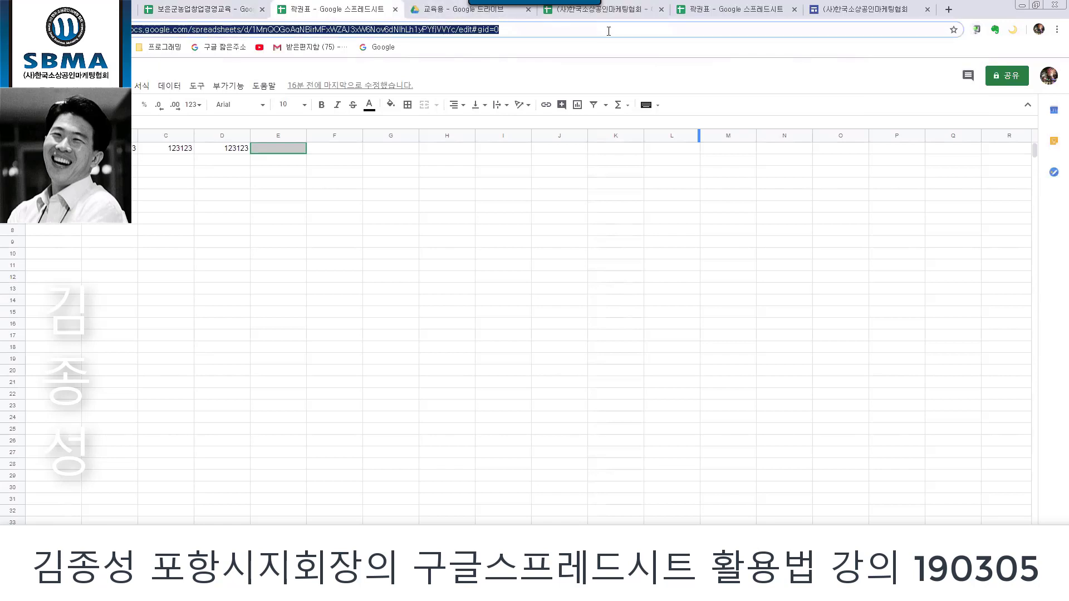
pyautogui.click(978, 29)
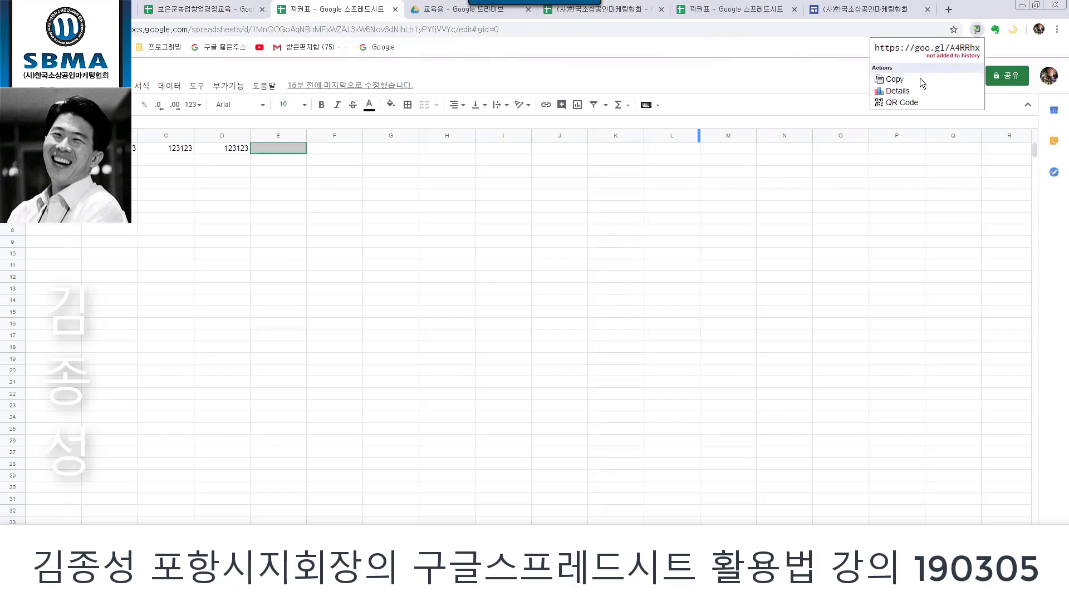
pyautogui.click(902, 83)
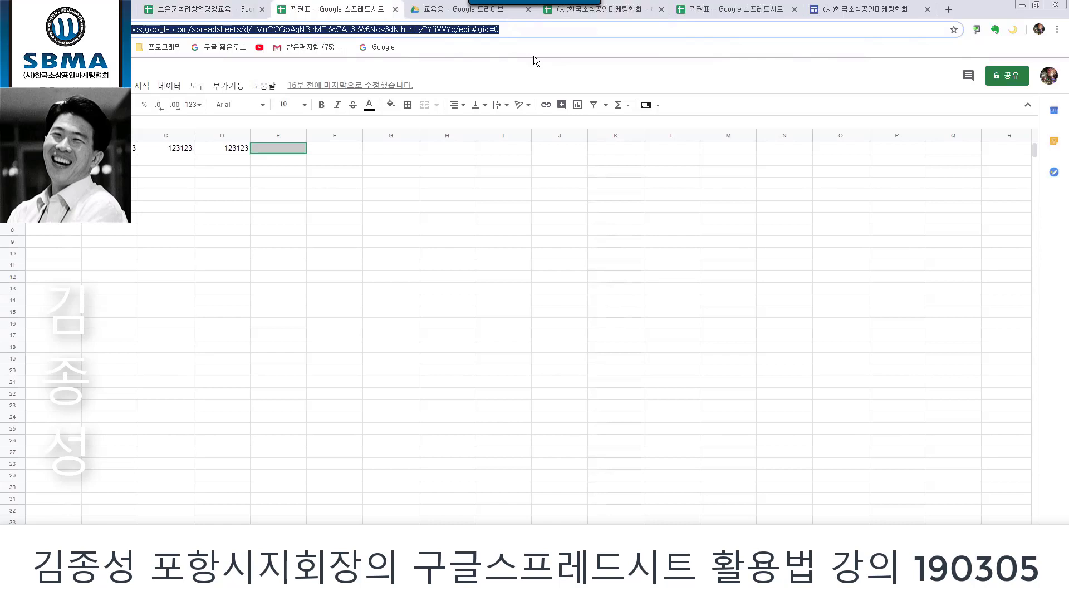
pyautogui.click(337, 161)
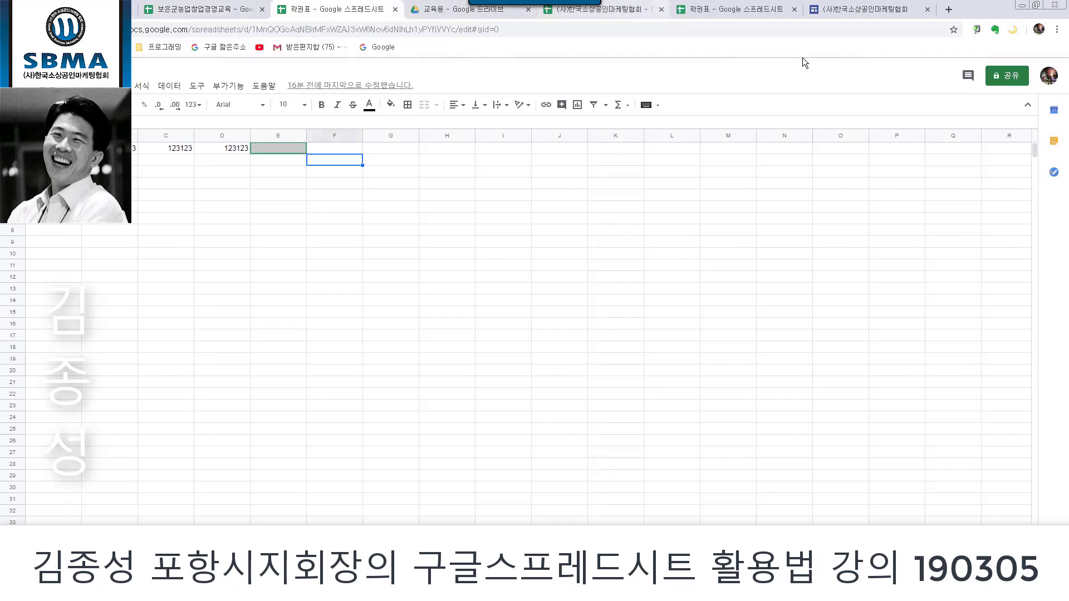
# Step: Go to the Google home page and look through the account's list of Google apps
pyautogui.click(381, 49)
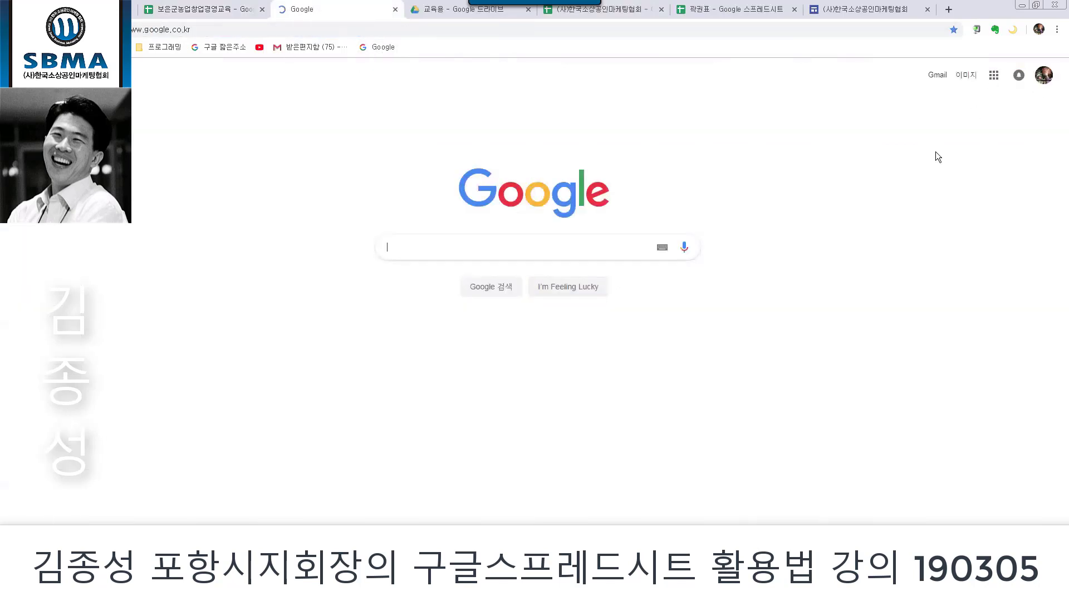
pyautogui.click(994, 78)
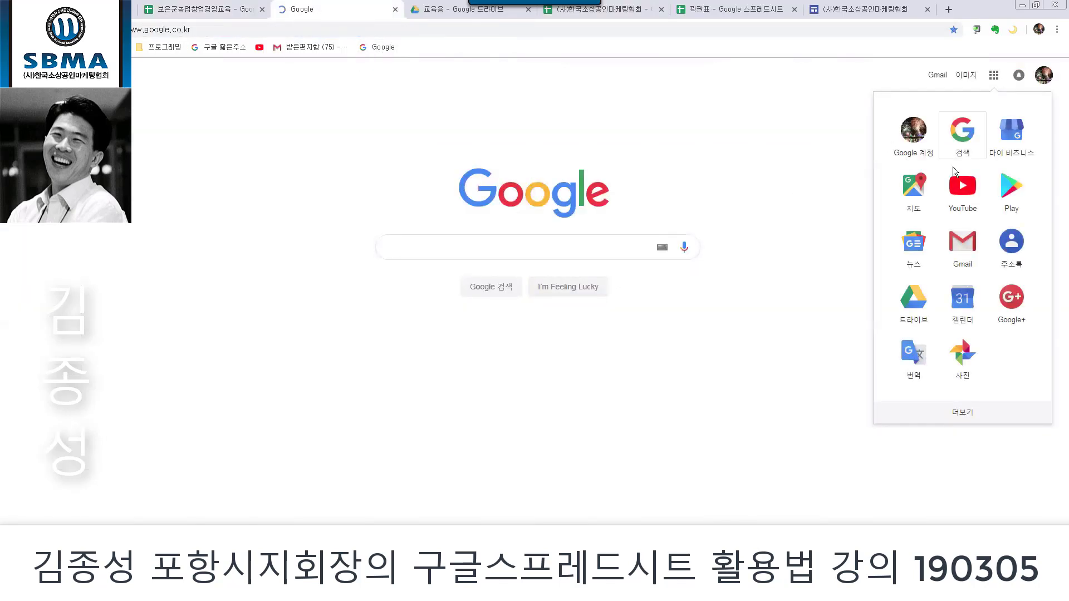
pyautogui.click(946, 412)
pyautogui.scroll(5, 974, 354)
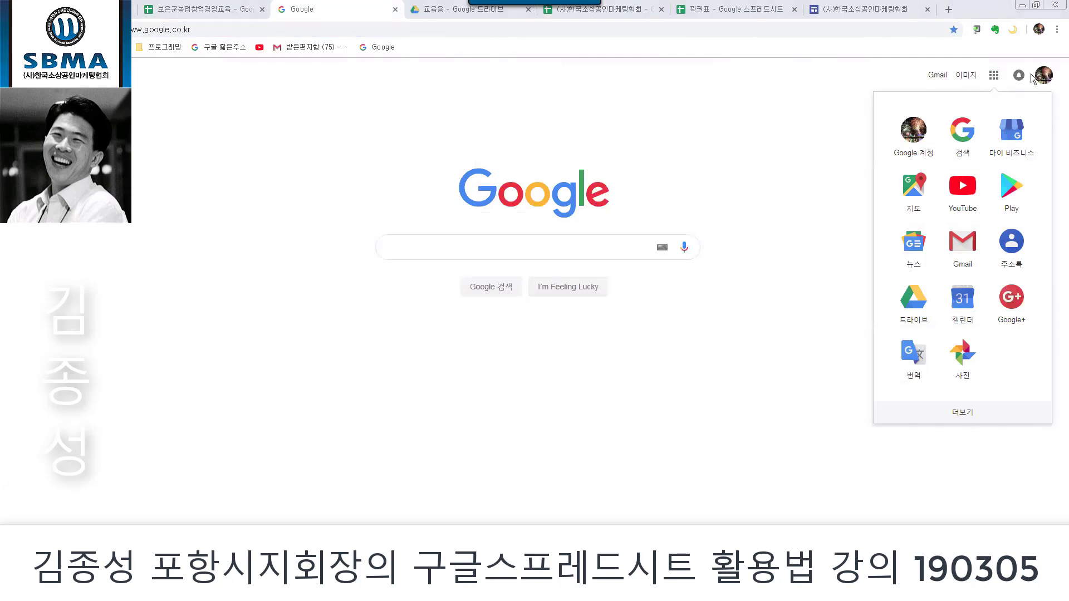
# Step: Check the signed-in Google account and the browser's profiles, switching to the second personal profile and back to 포항사랑
pyautogui.click(1041, 30)
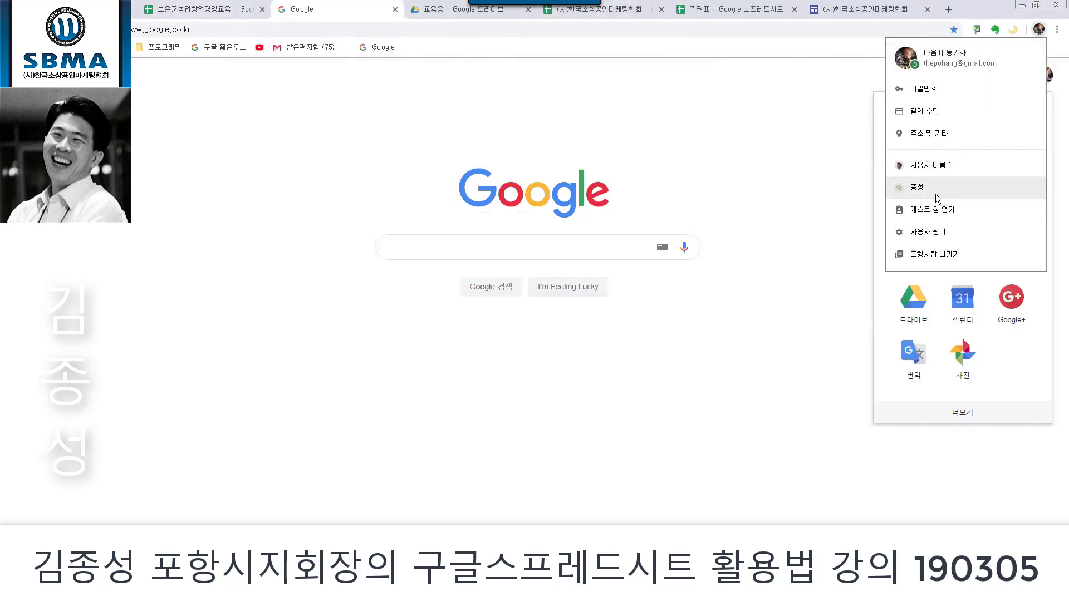
pyautogui.click(996, 370)
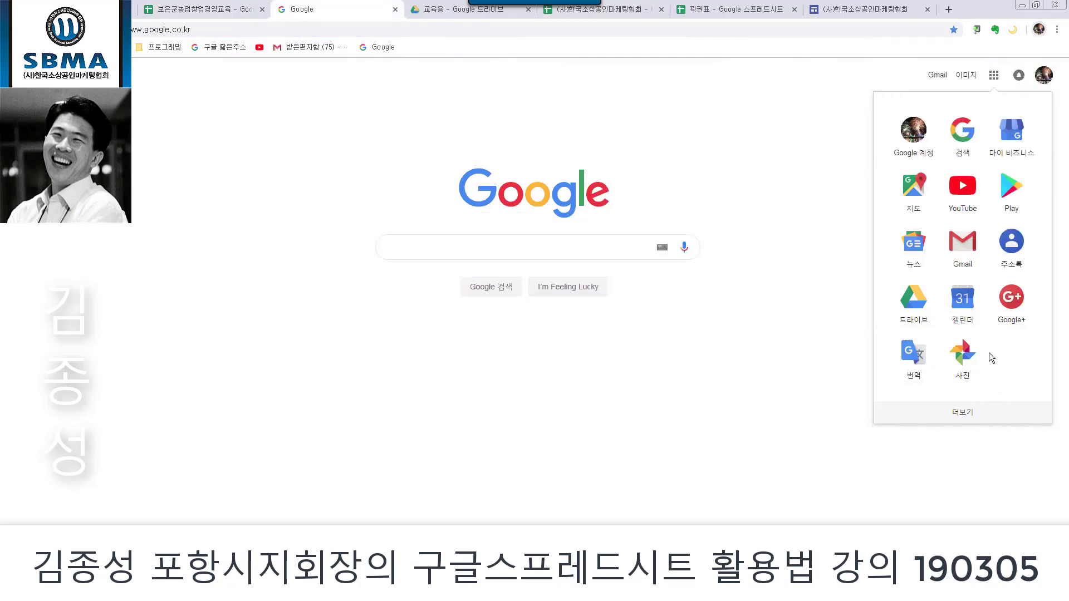
pyautogui.click(1045, 84)
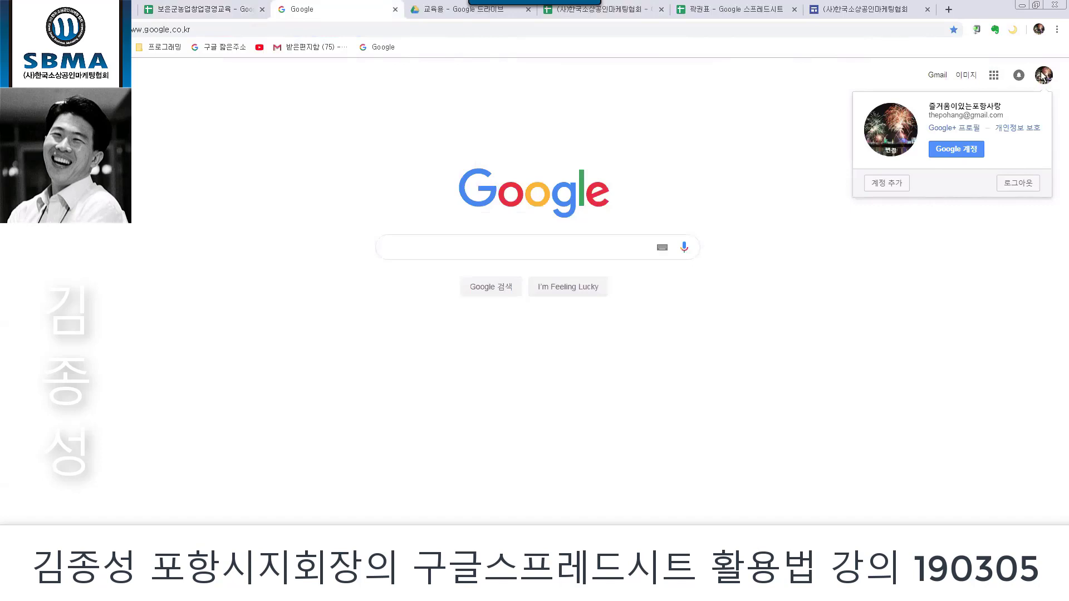
pyautogui.click(1039, 29)
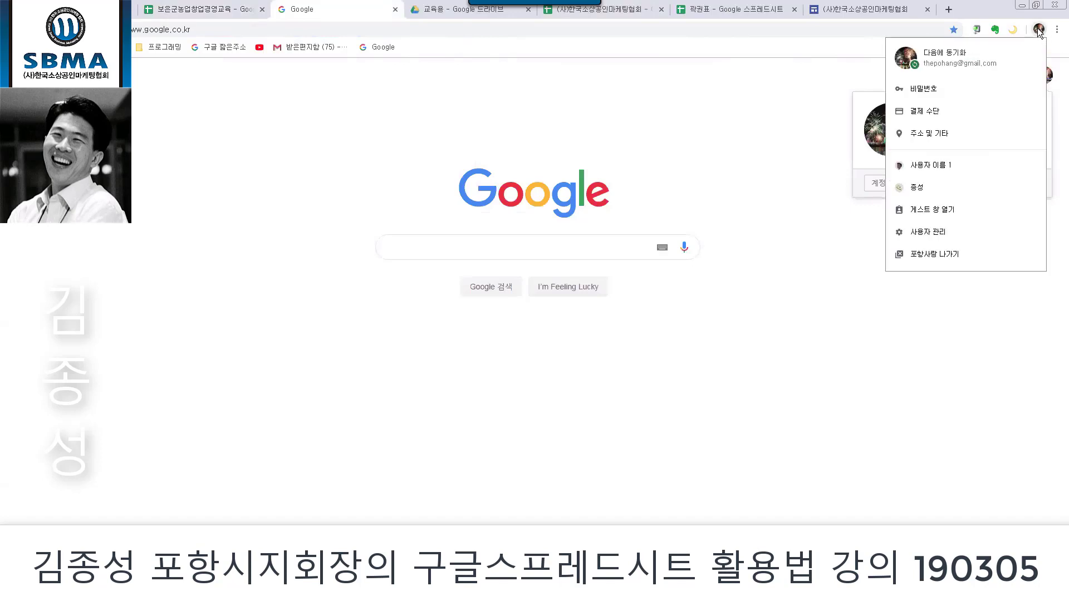
pyautogui.click(924, 189)
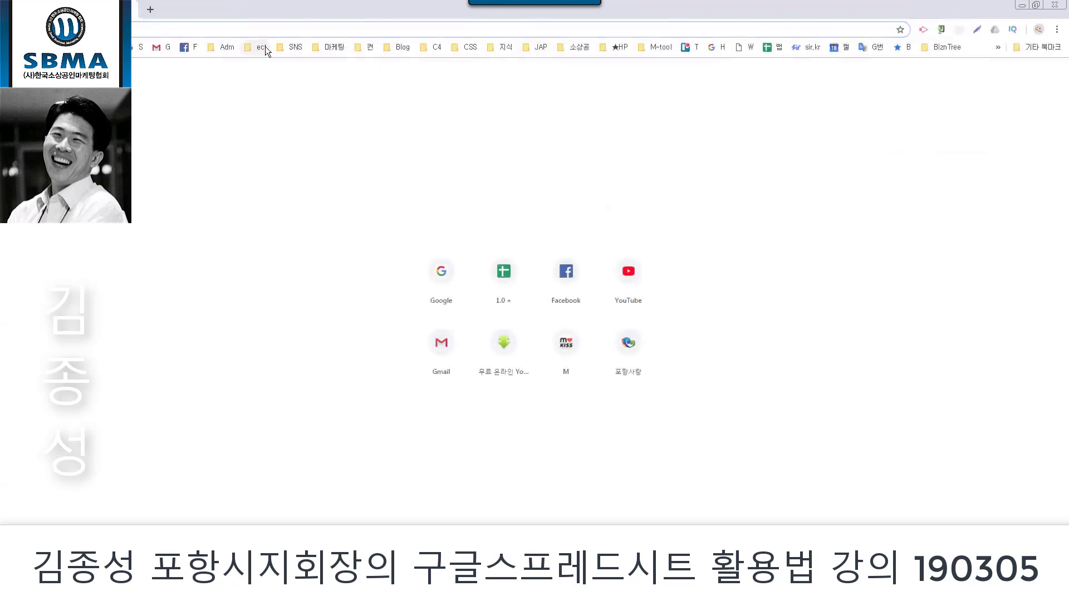
pyautogui.click(1040, 30)
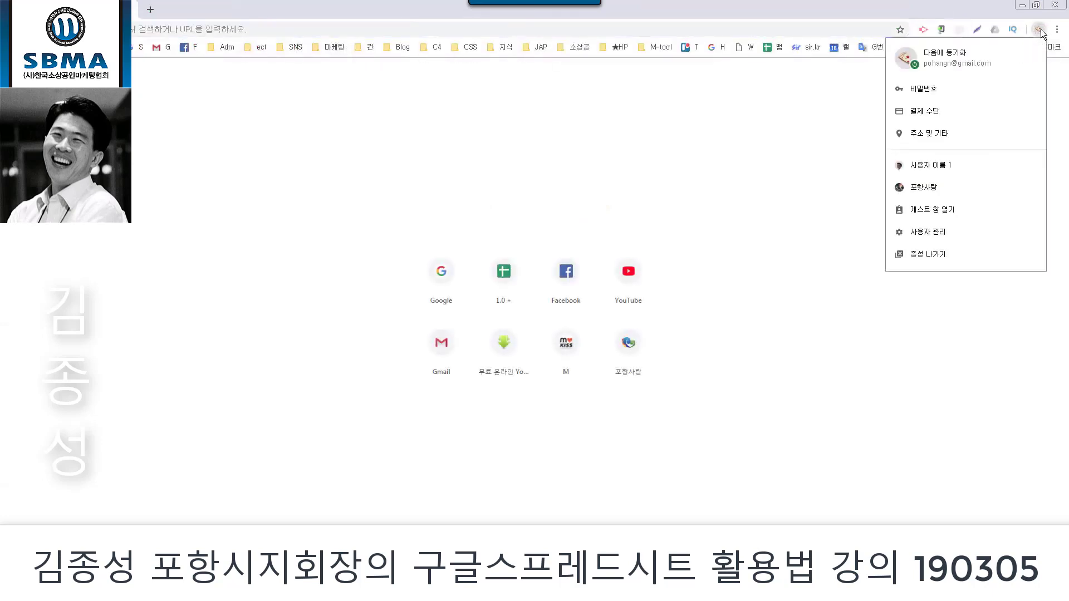
pyautogui.click(924, 187)
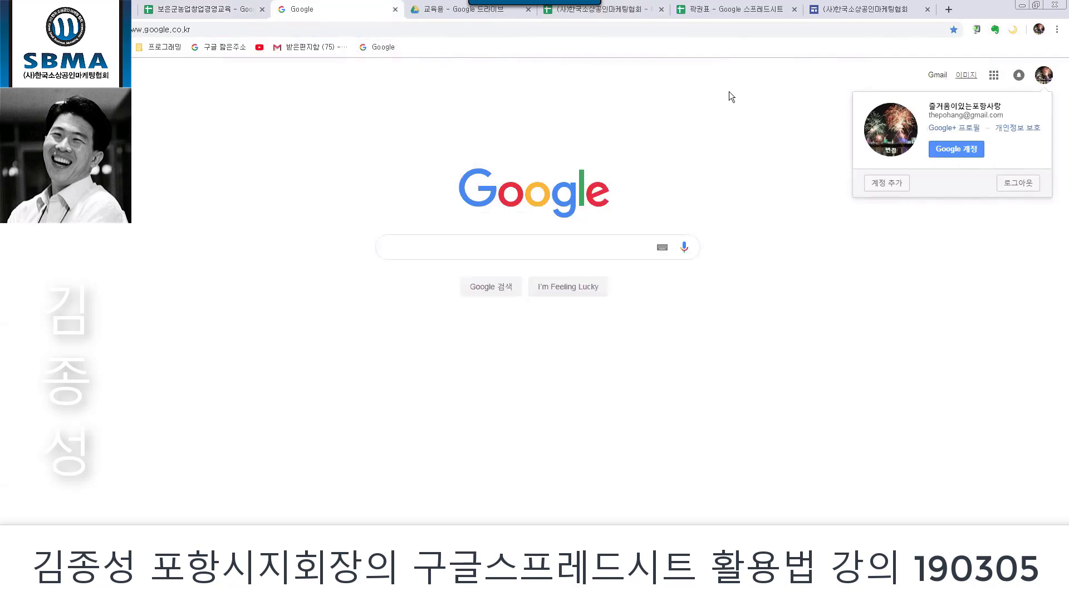
# Step: Switch to the second personal browser profile and show the list of Google apps on its Google home page
pyautogui.click(1039, 29)
pyautogui.click(929, 187)
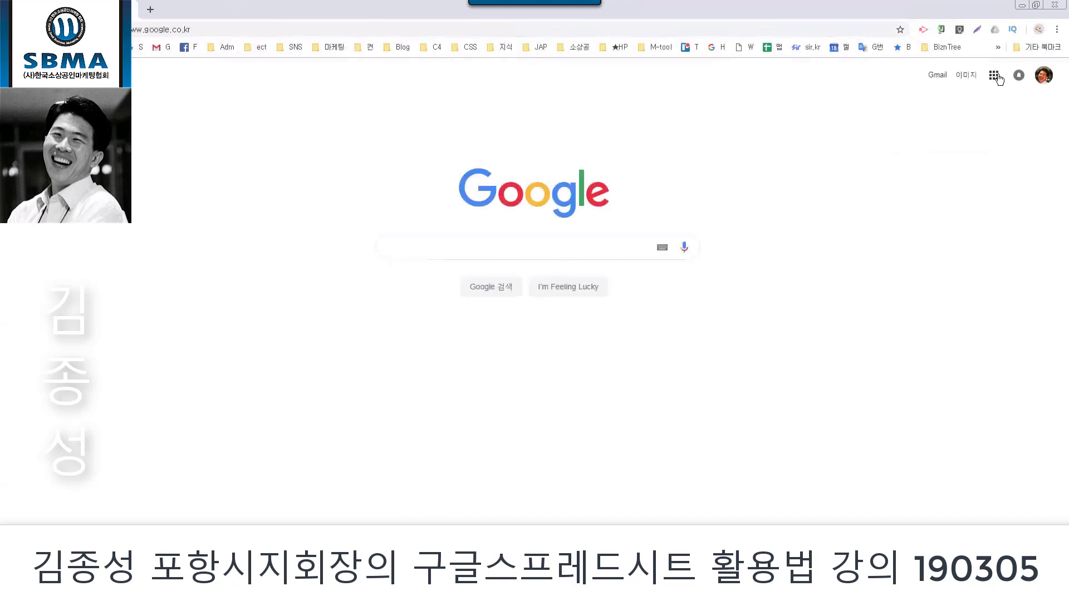
pyautogui.click(994, 75)
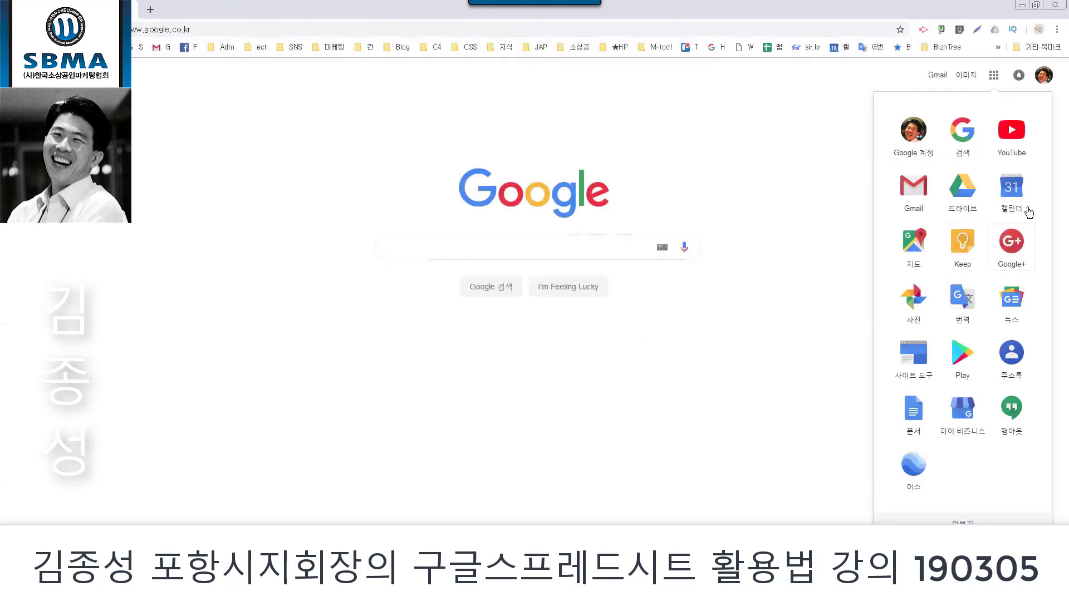